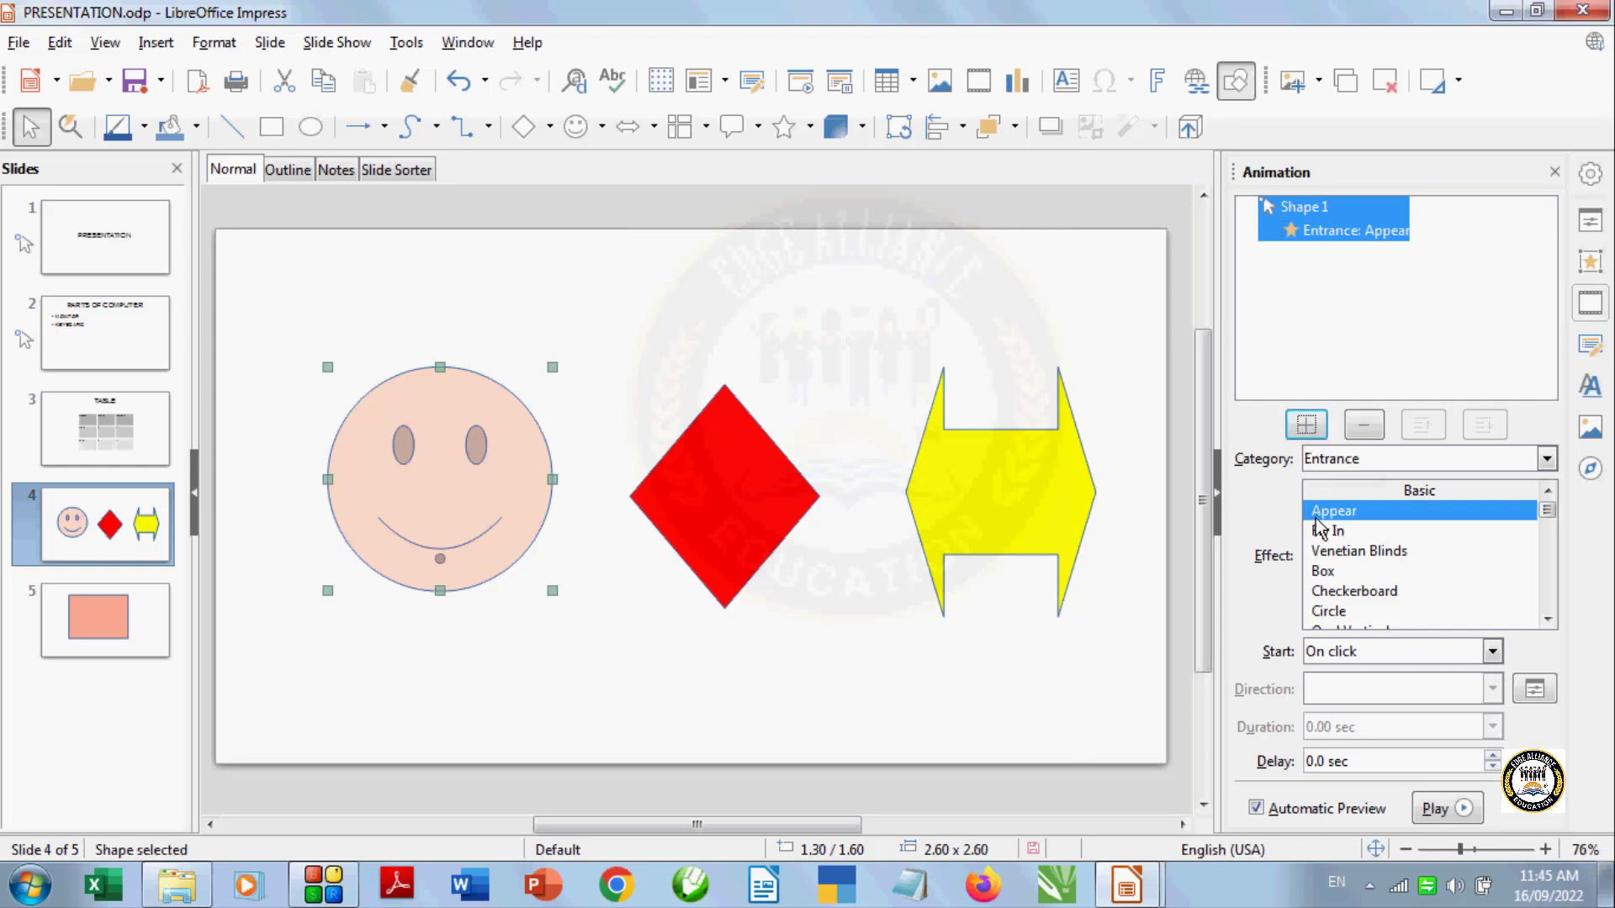
# Apply the Circle entrance effect to the smiley face and preview its animation
pyautogui.click(1548, 621)
pyautogui.click(1547, 621)
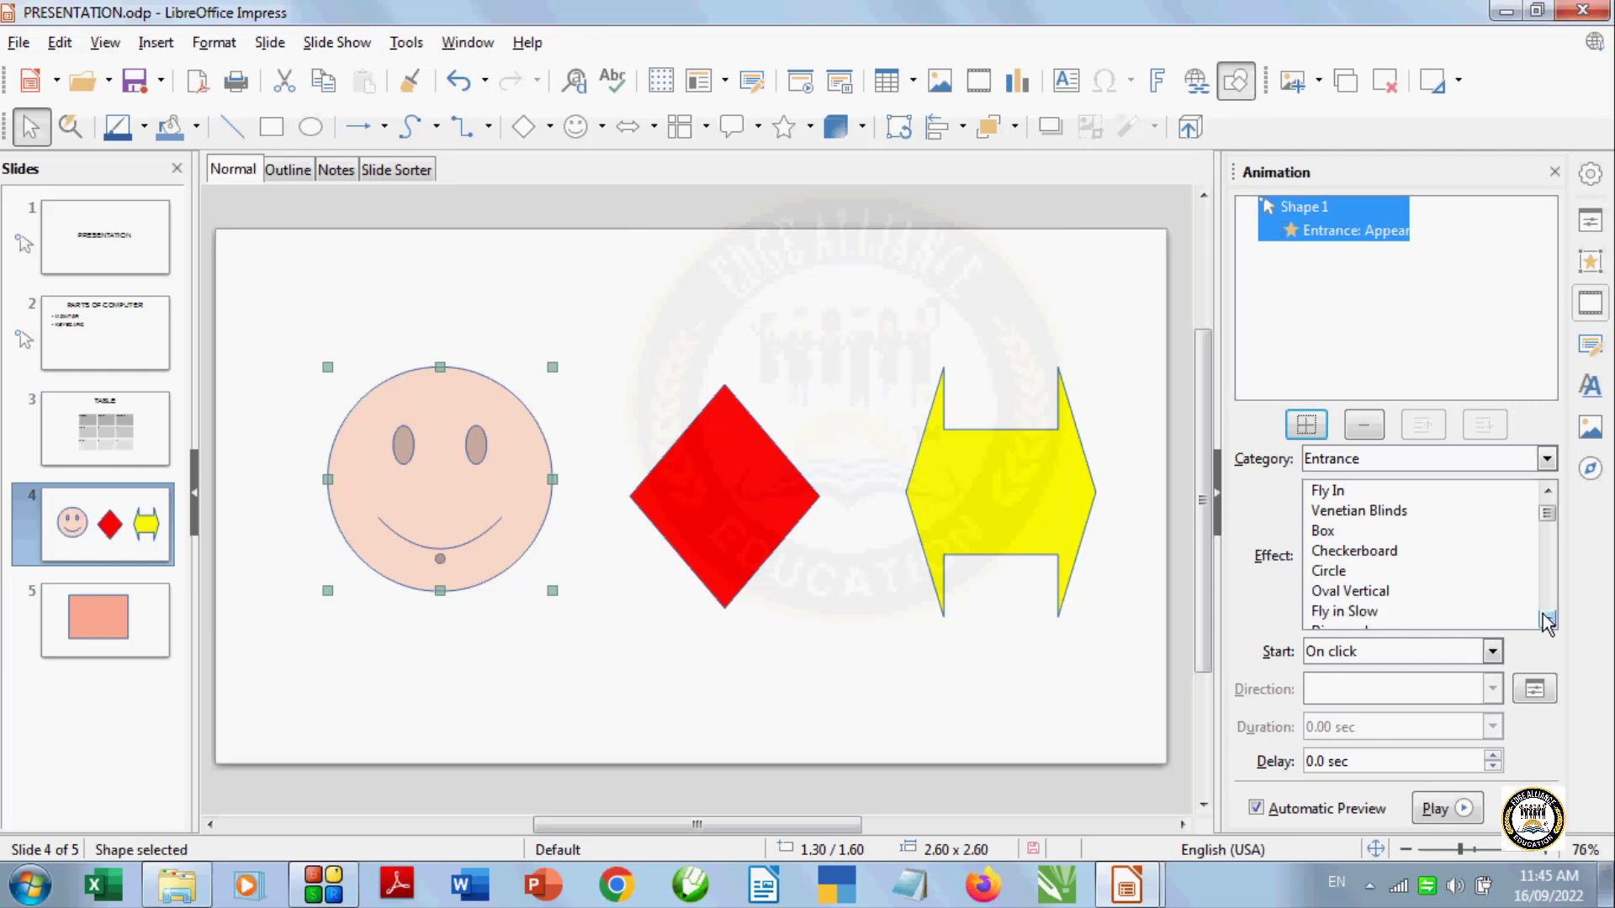
pyautogui.click(1547, 620)
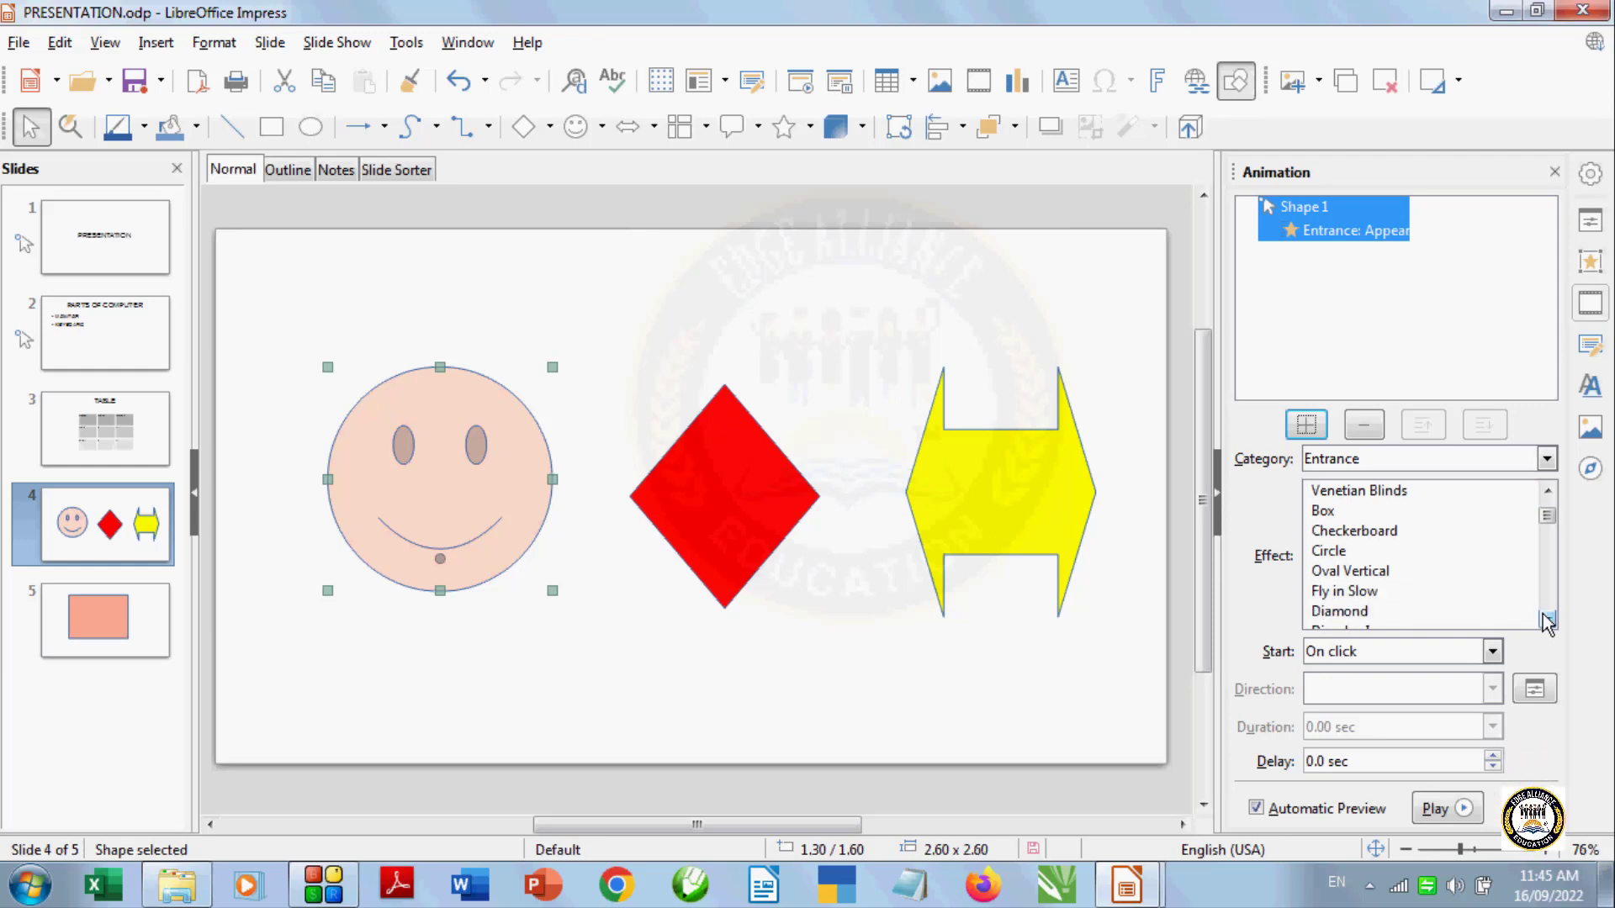
pyautogui.click(1327, 552)
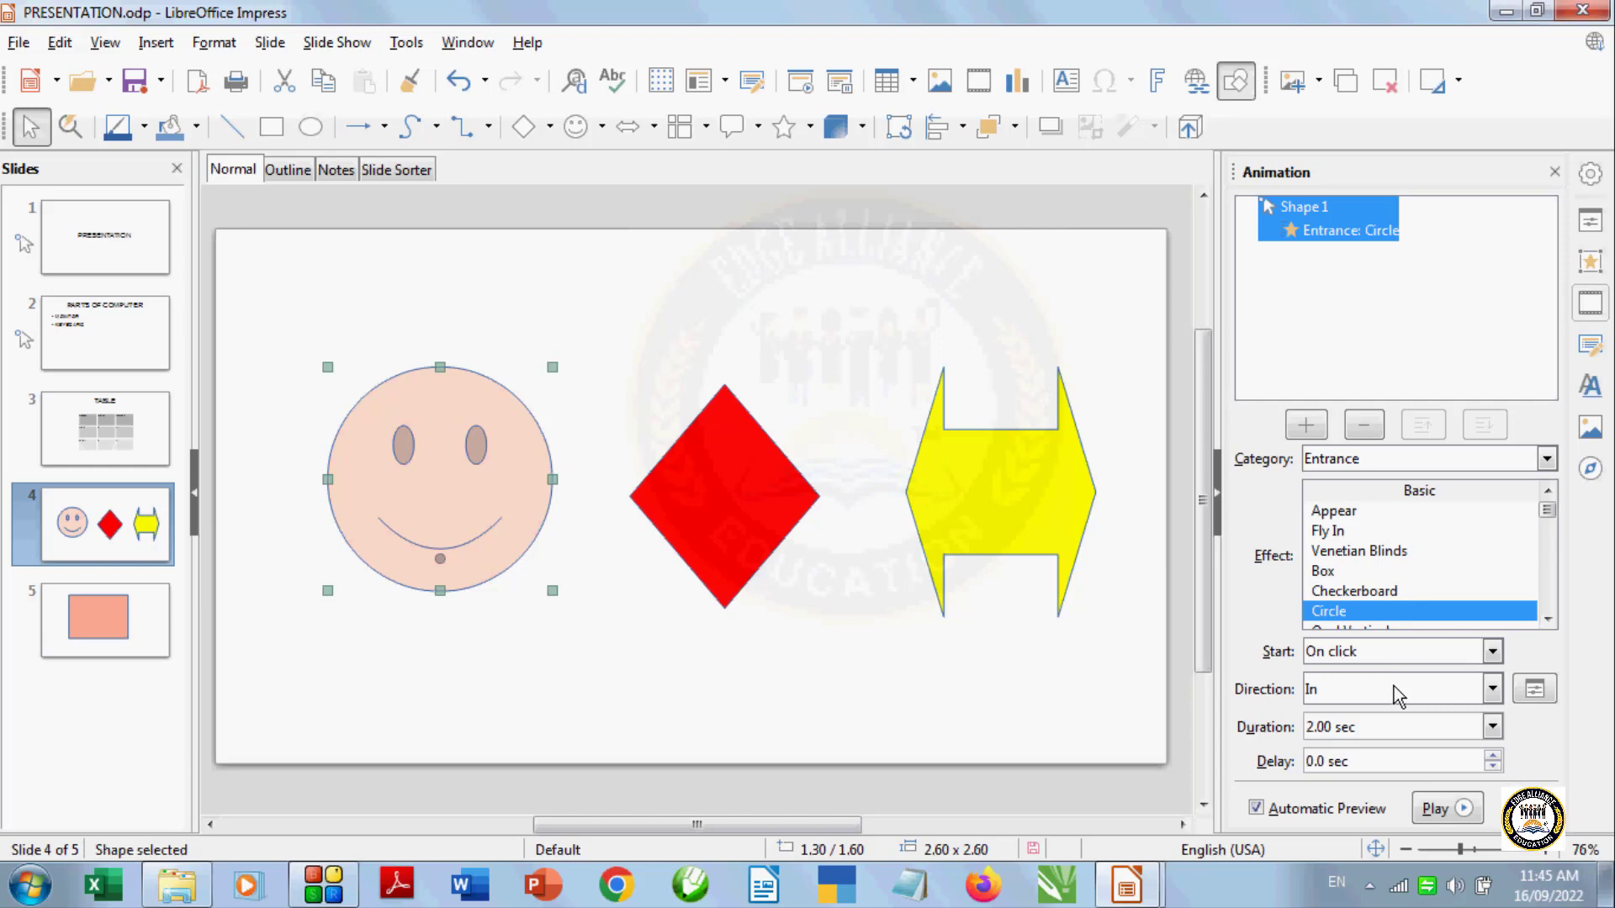
pyautogui.click(1490, 690)
pyautogui.click(1428, 723)
pyautogui.click(1430, 812)
# Set the smiley's Circle effect direction to Out and its duration to 1.00 sec
pyautogui.click(1492, 690)
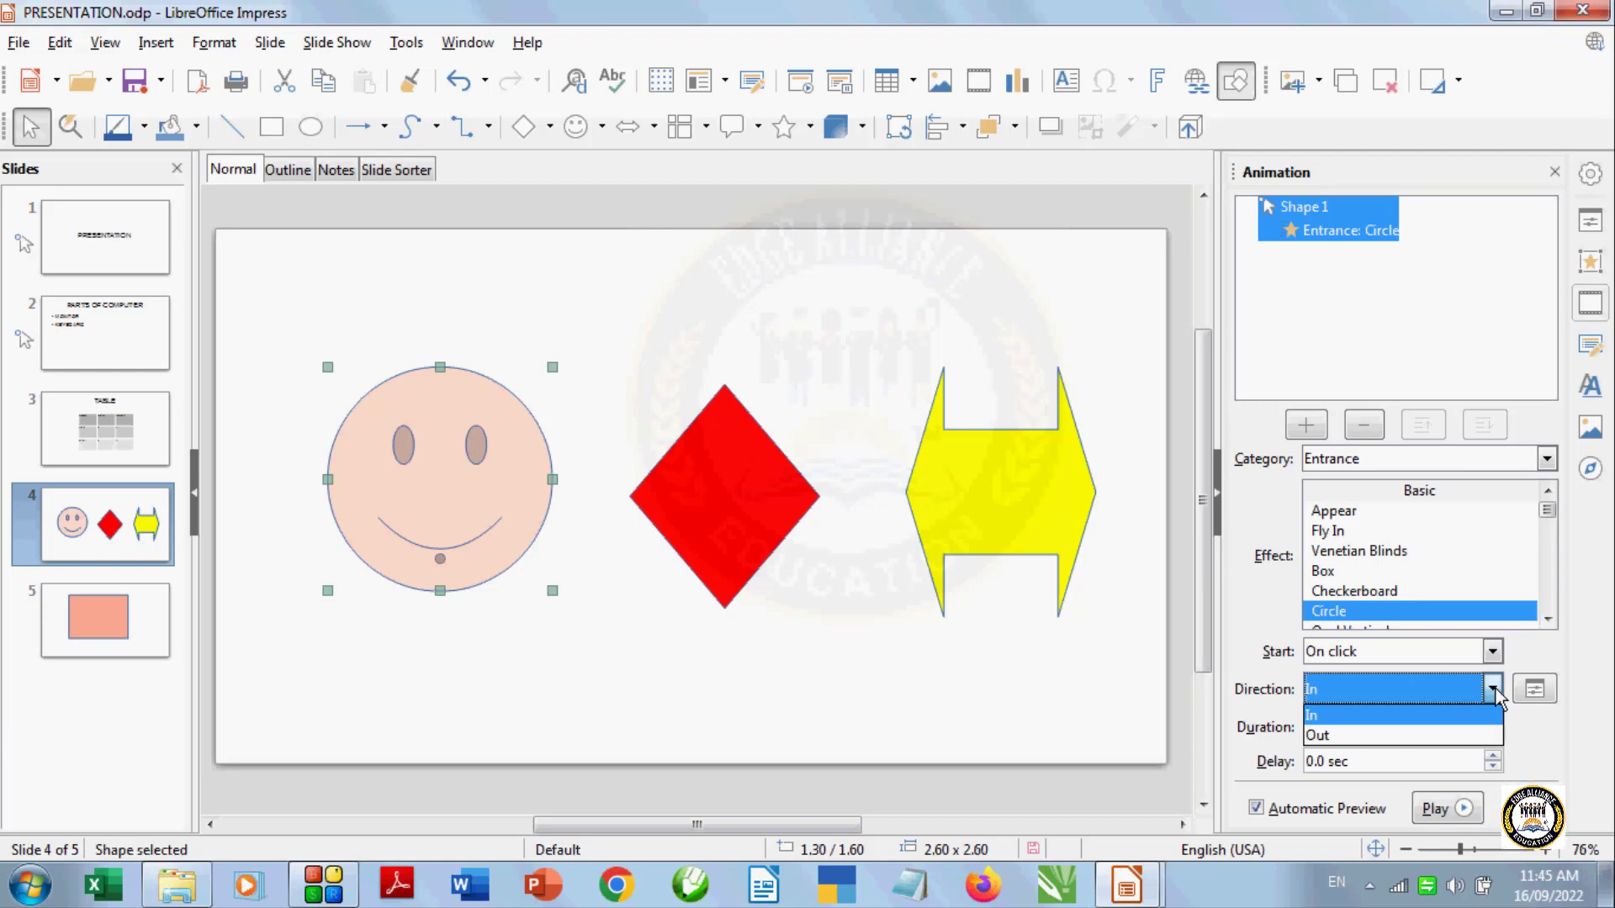
pyautogui.click(1482, 736)
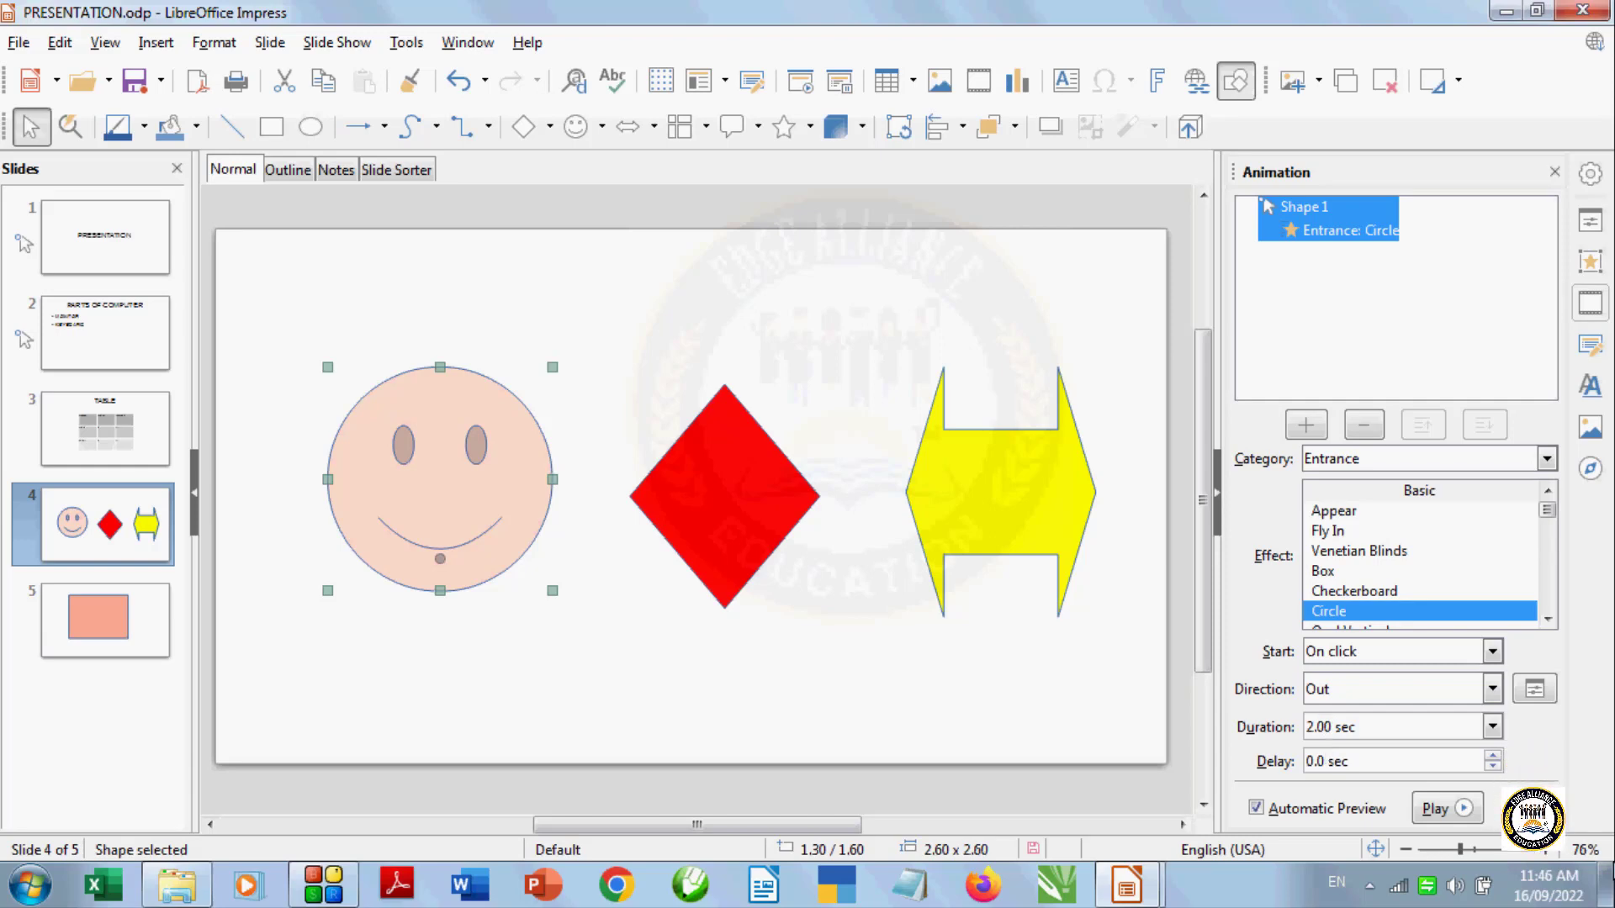
pyautogui.click(1496, 735)
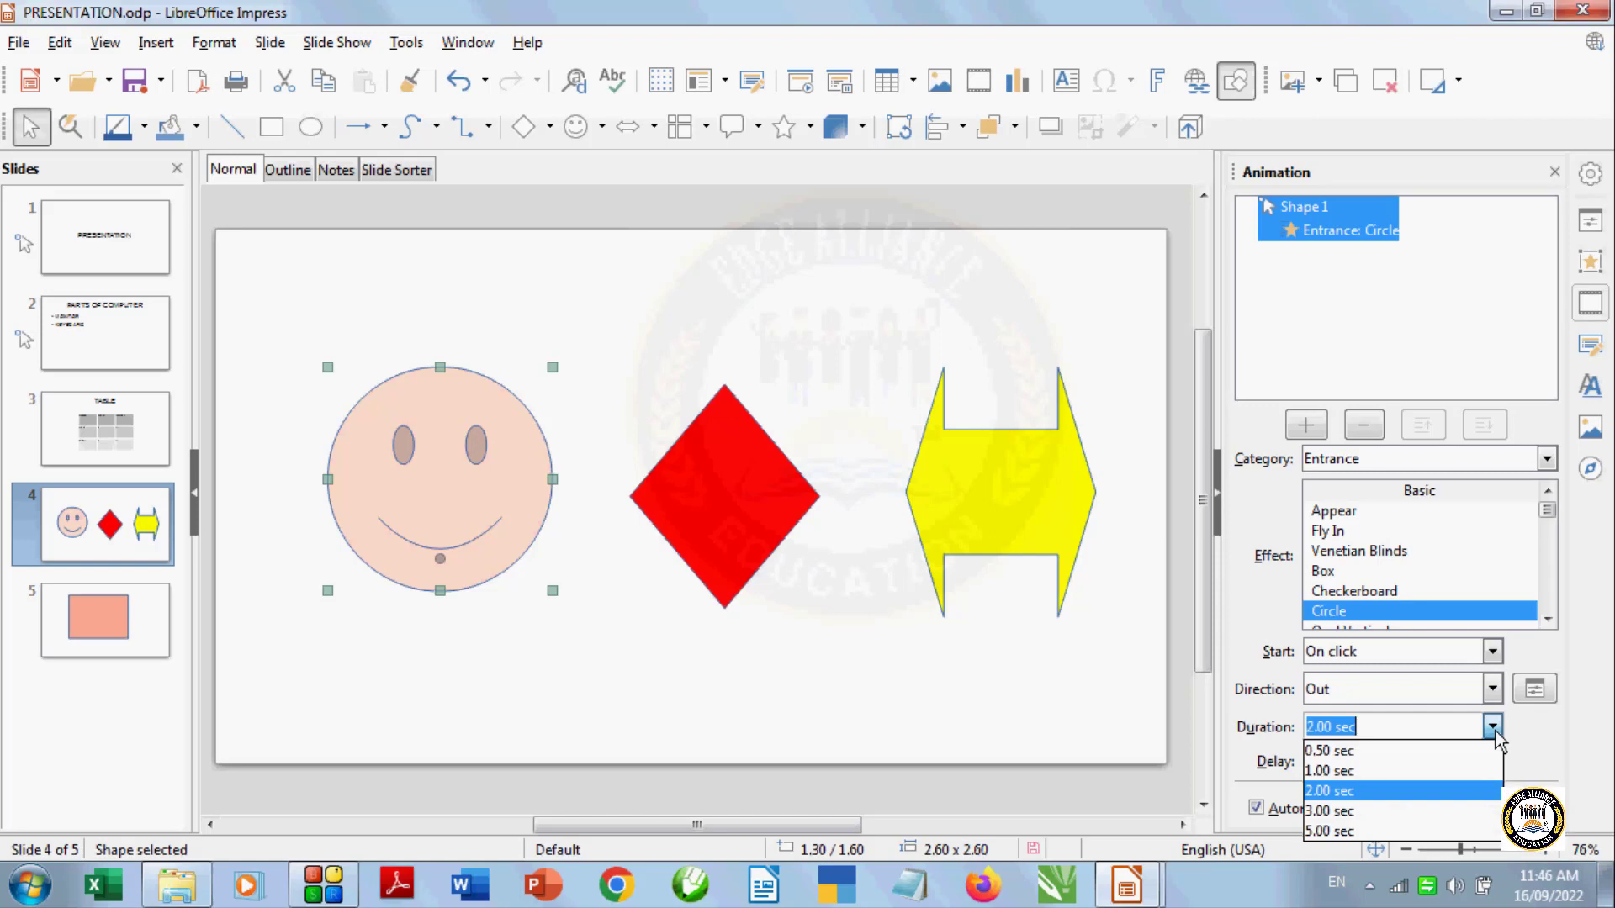
pyautogui.click(1477, 772)
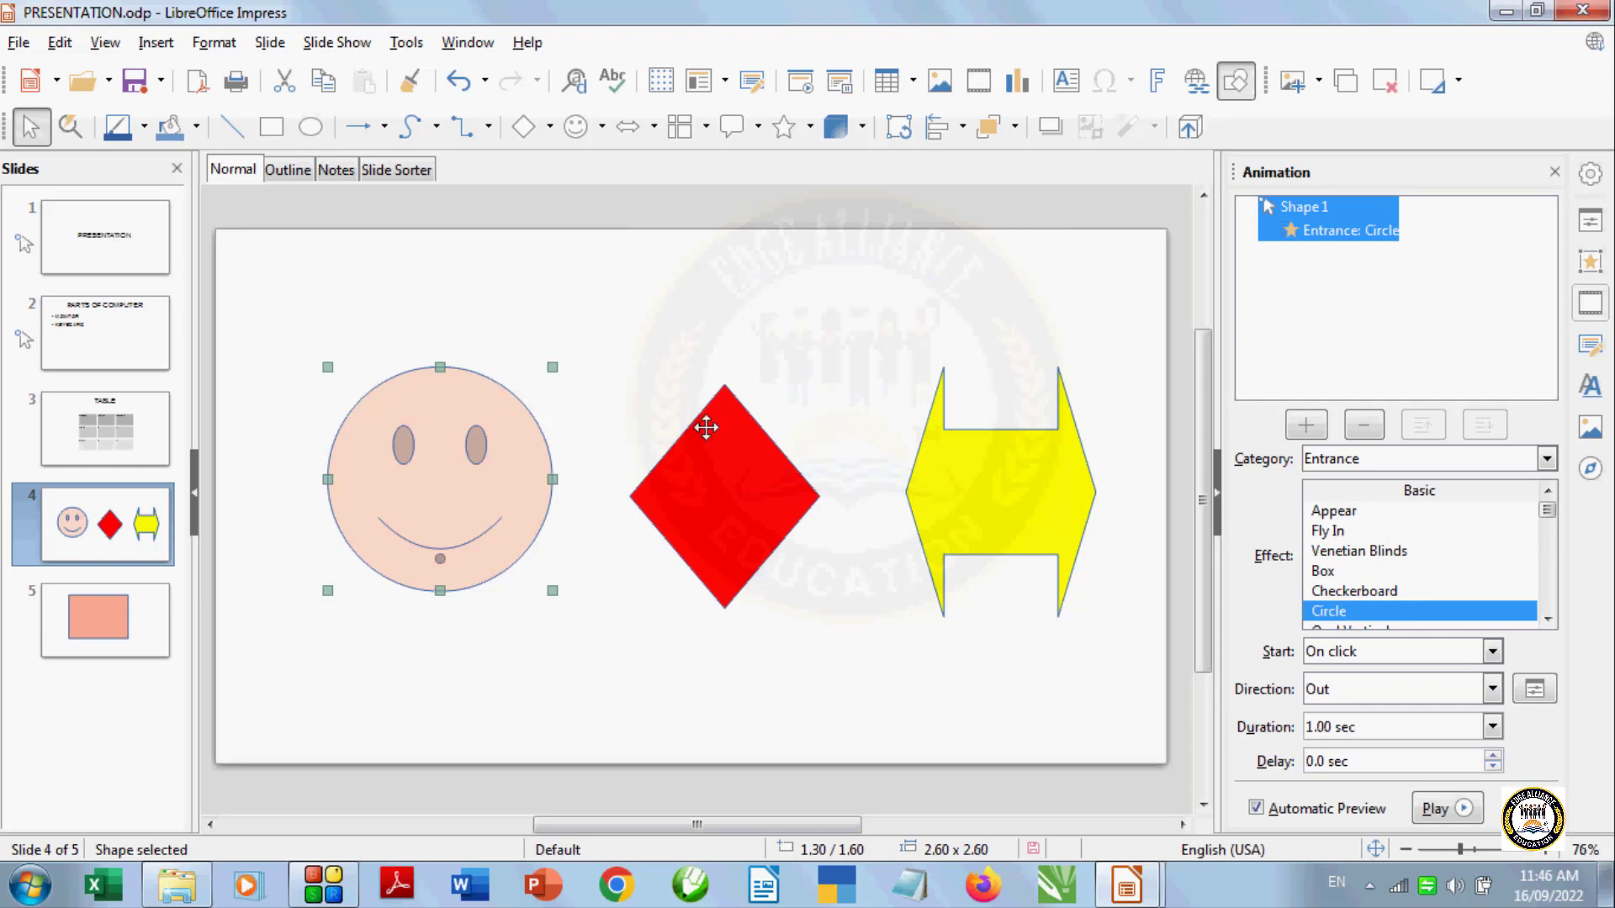
# Add a Fly in Slow entrance effect to the red diamond
pyautogui.click(718, 480)
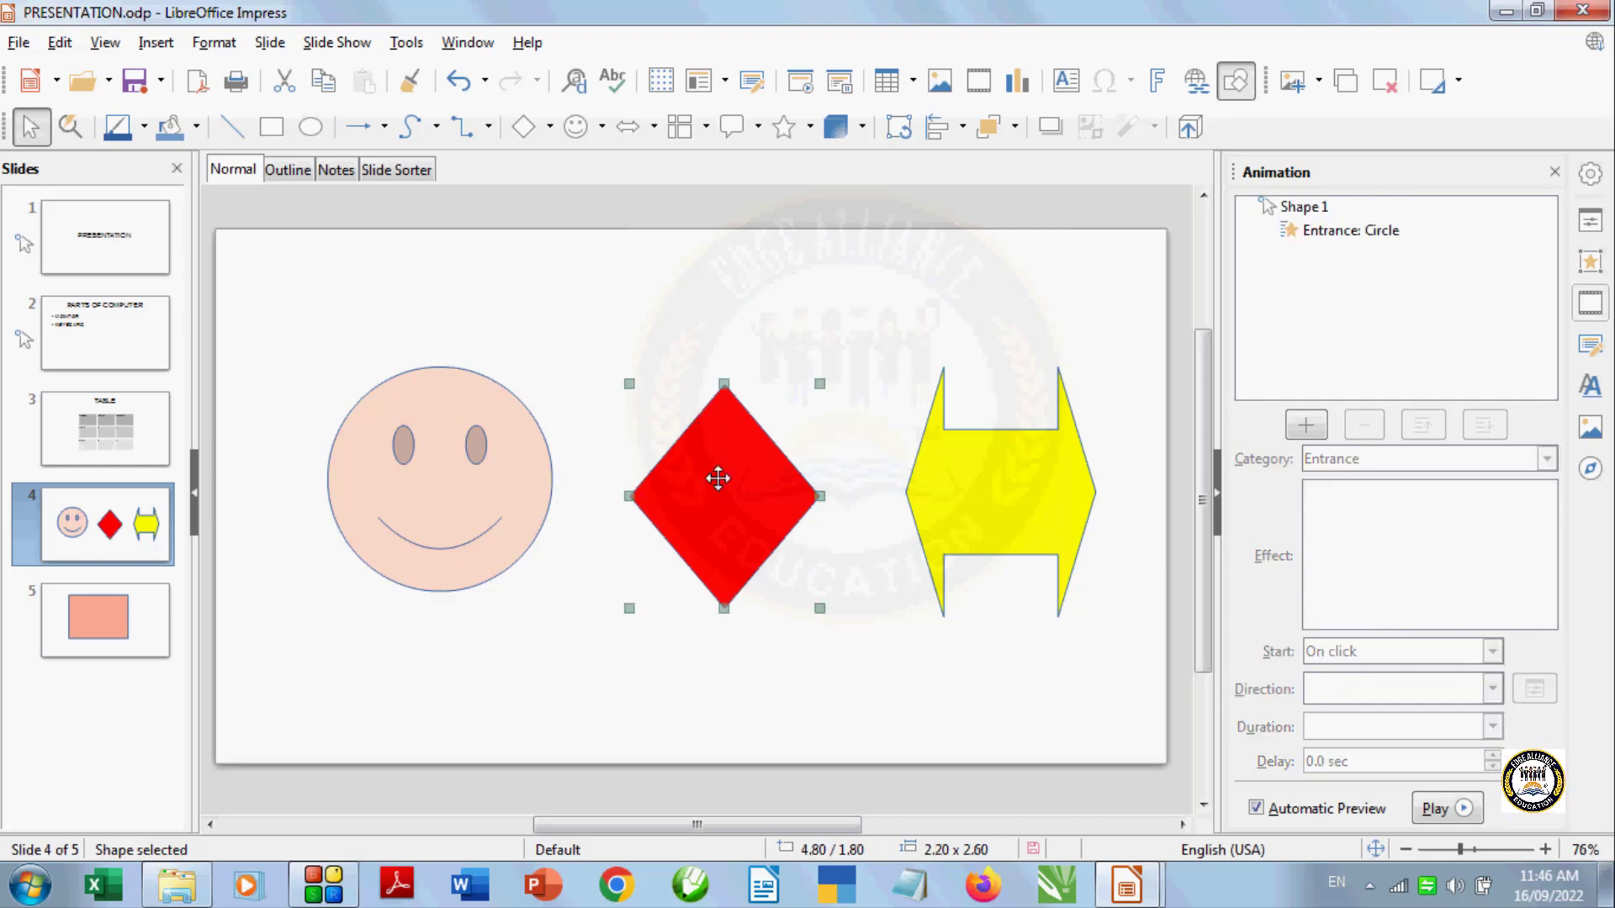
pyautogui.click(1304, 426)
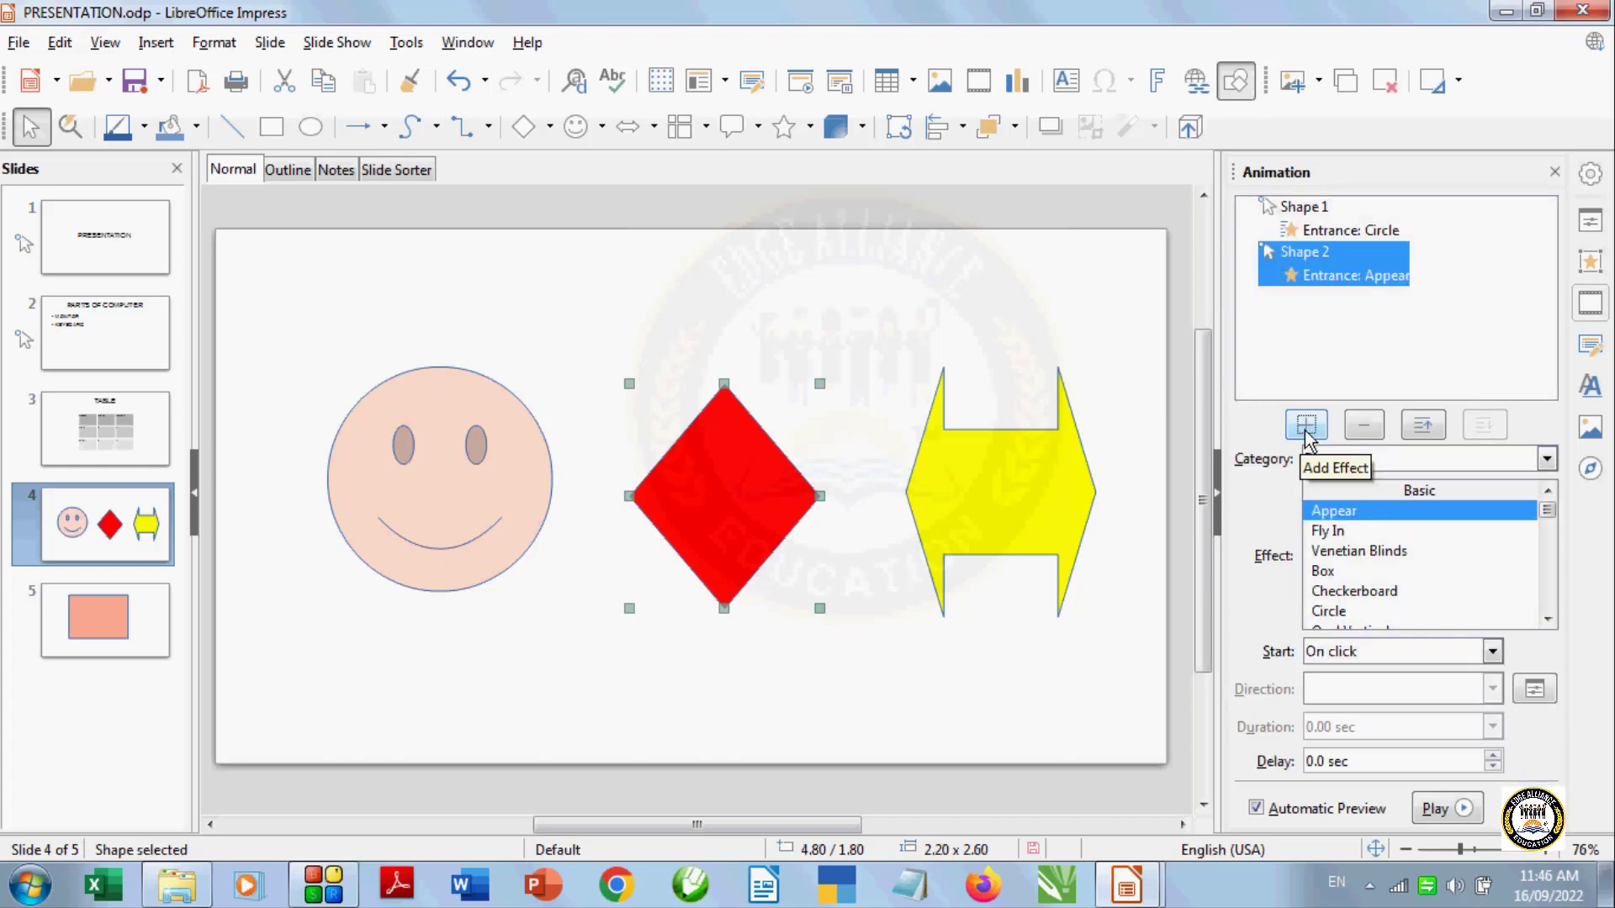
pyautogui.scroll(-3, 1406, 591)
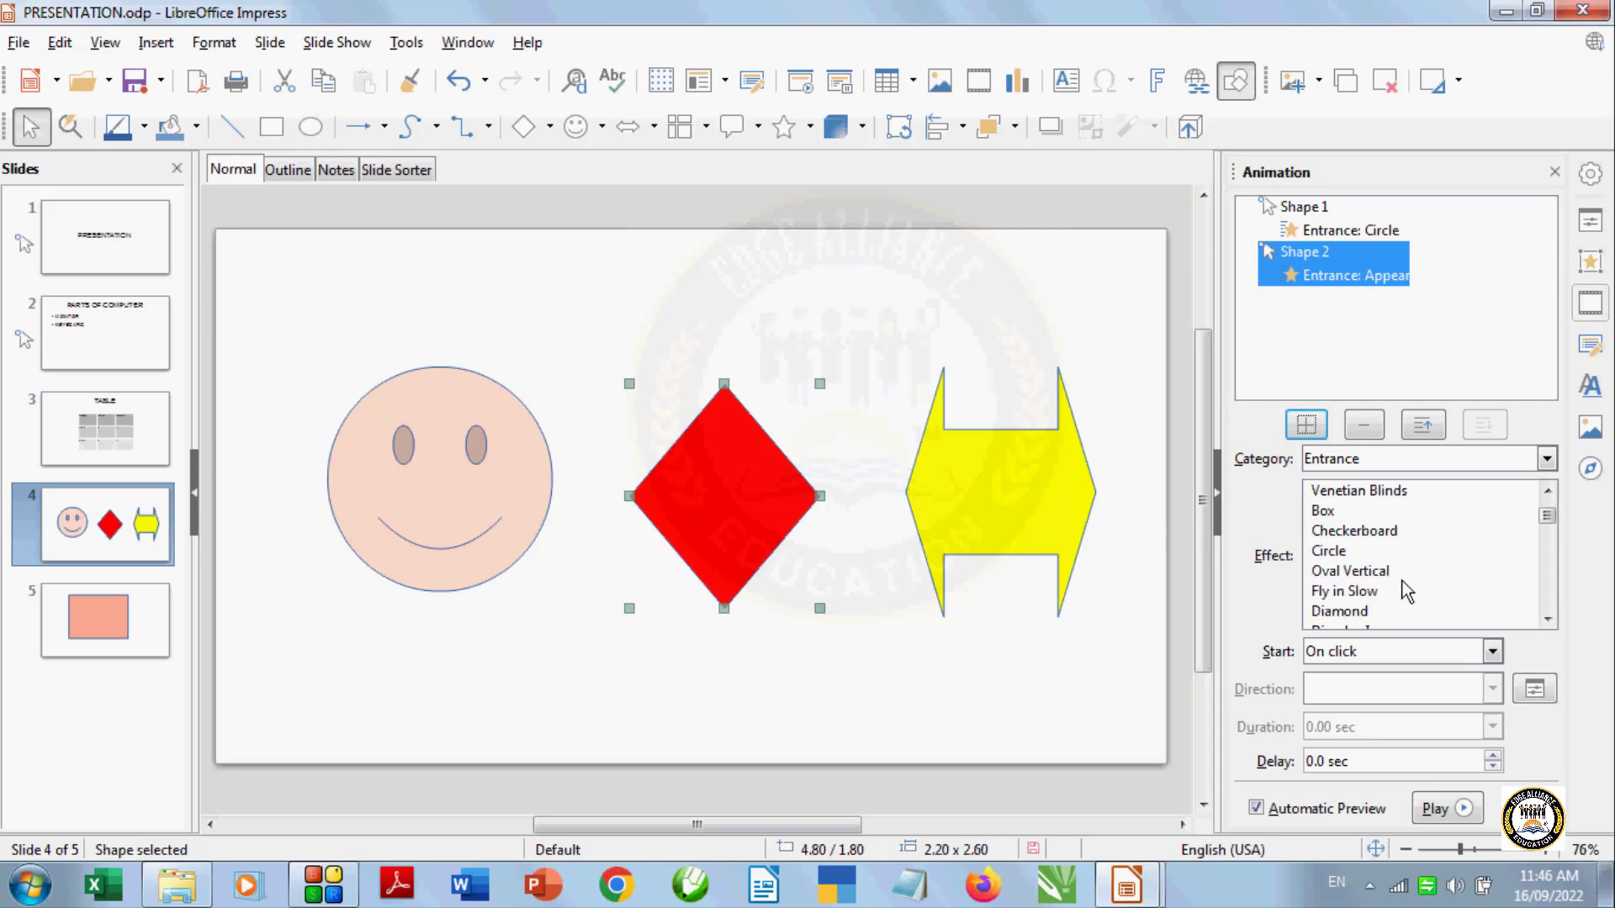
pyautogui.click(1374, 591)
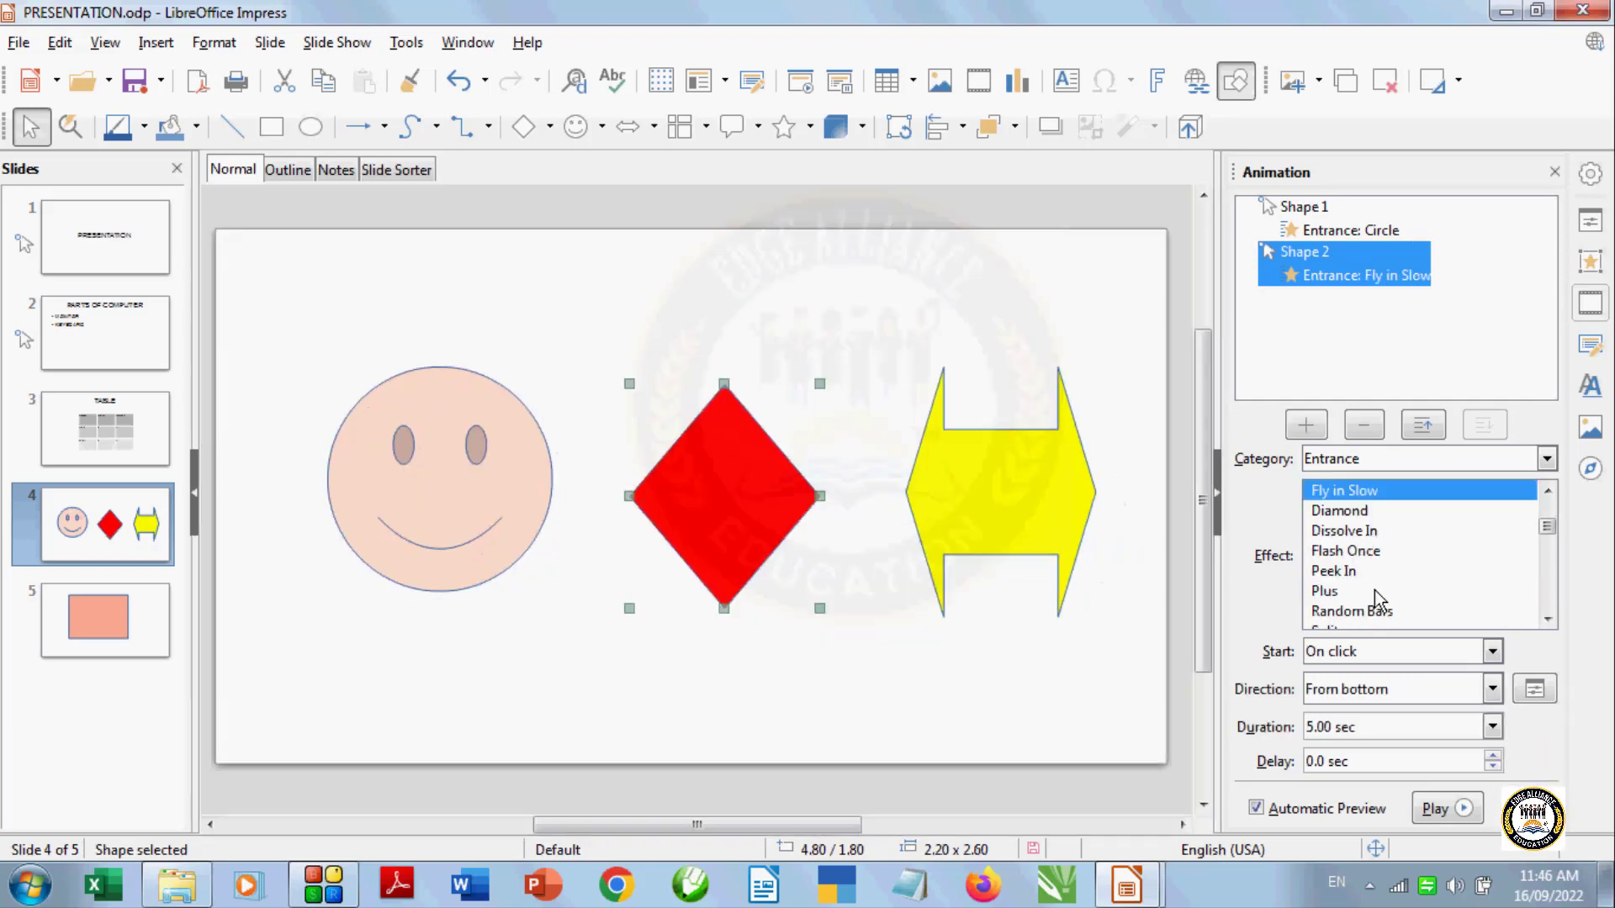
# Set the diamond's Fly in Slow direction to From top
pyautogui.click(1490, 695)
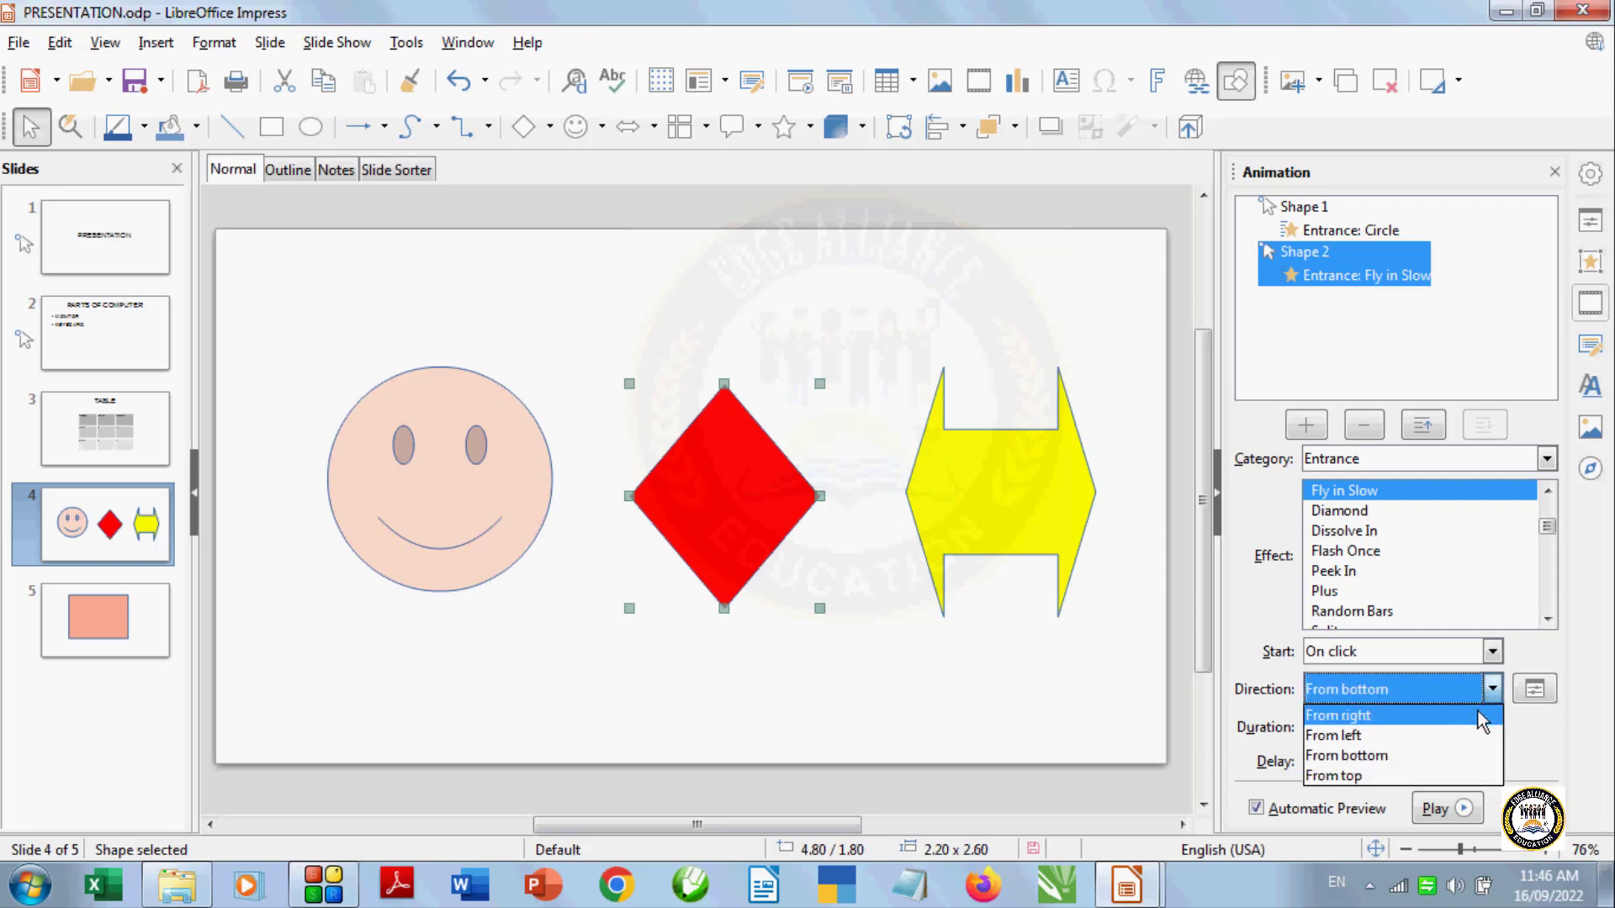
pyautogui.click(1482, 717)
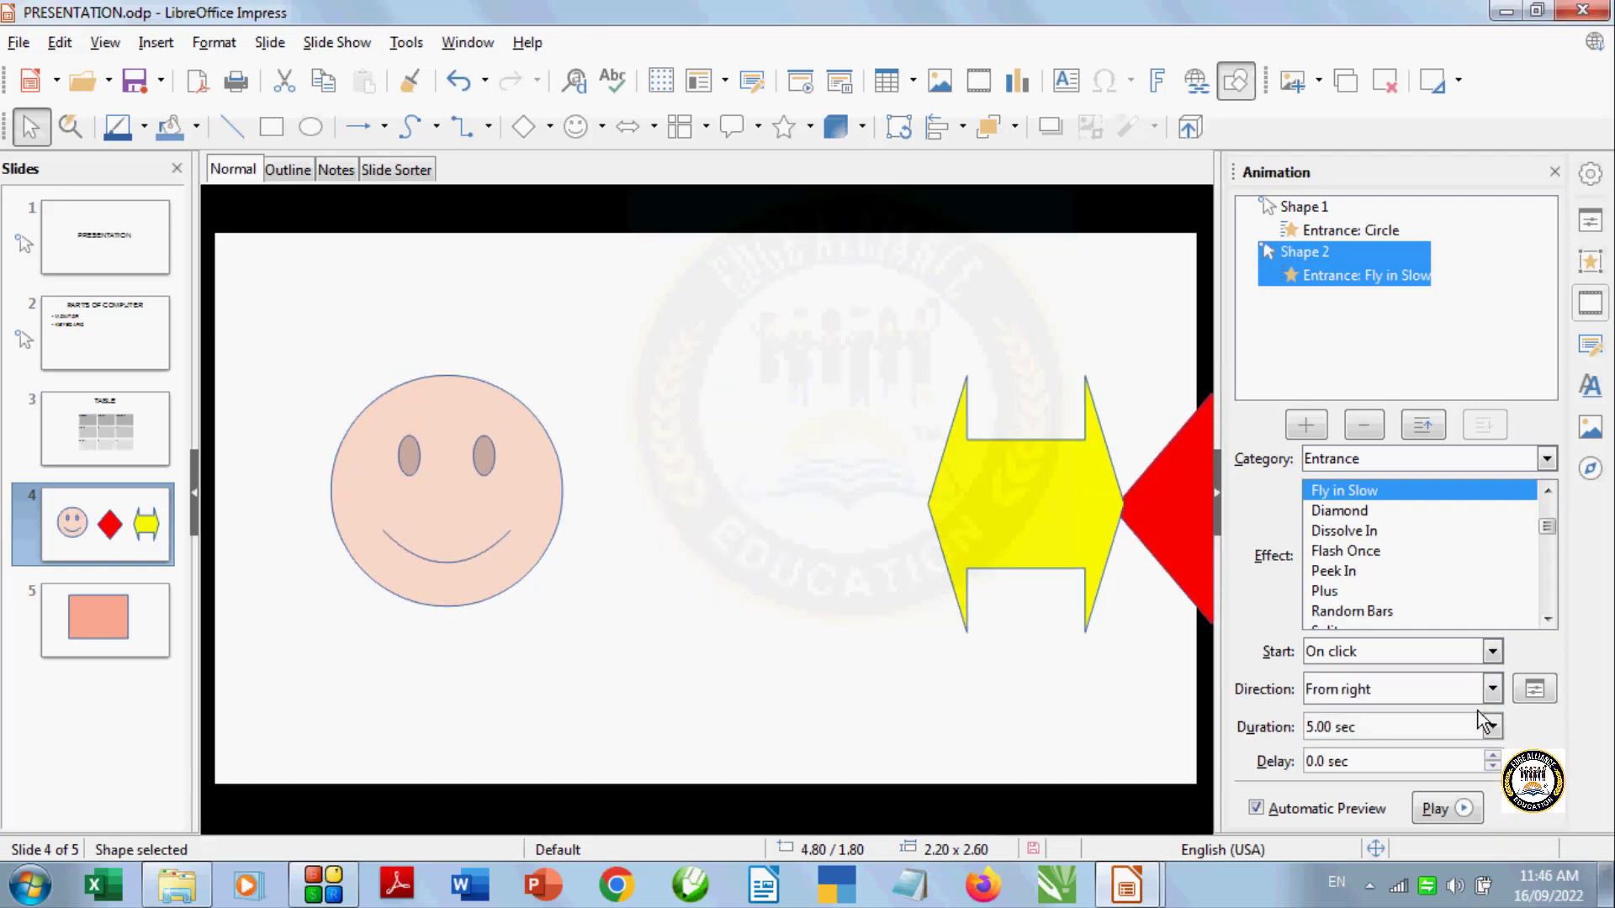
pyautogui.click(1490, 689)
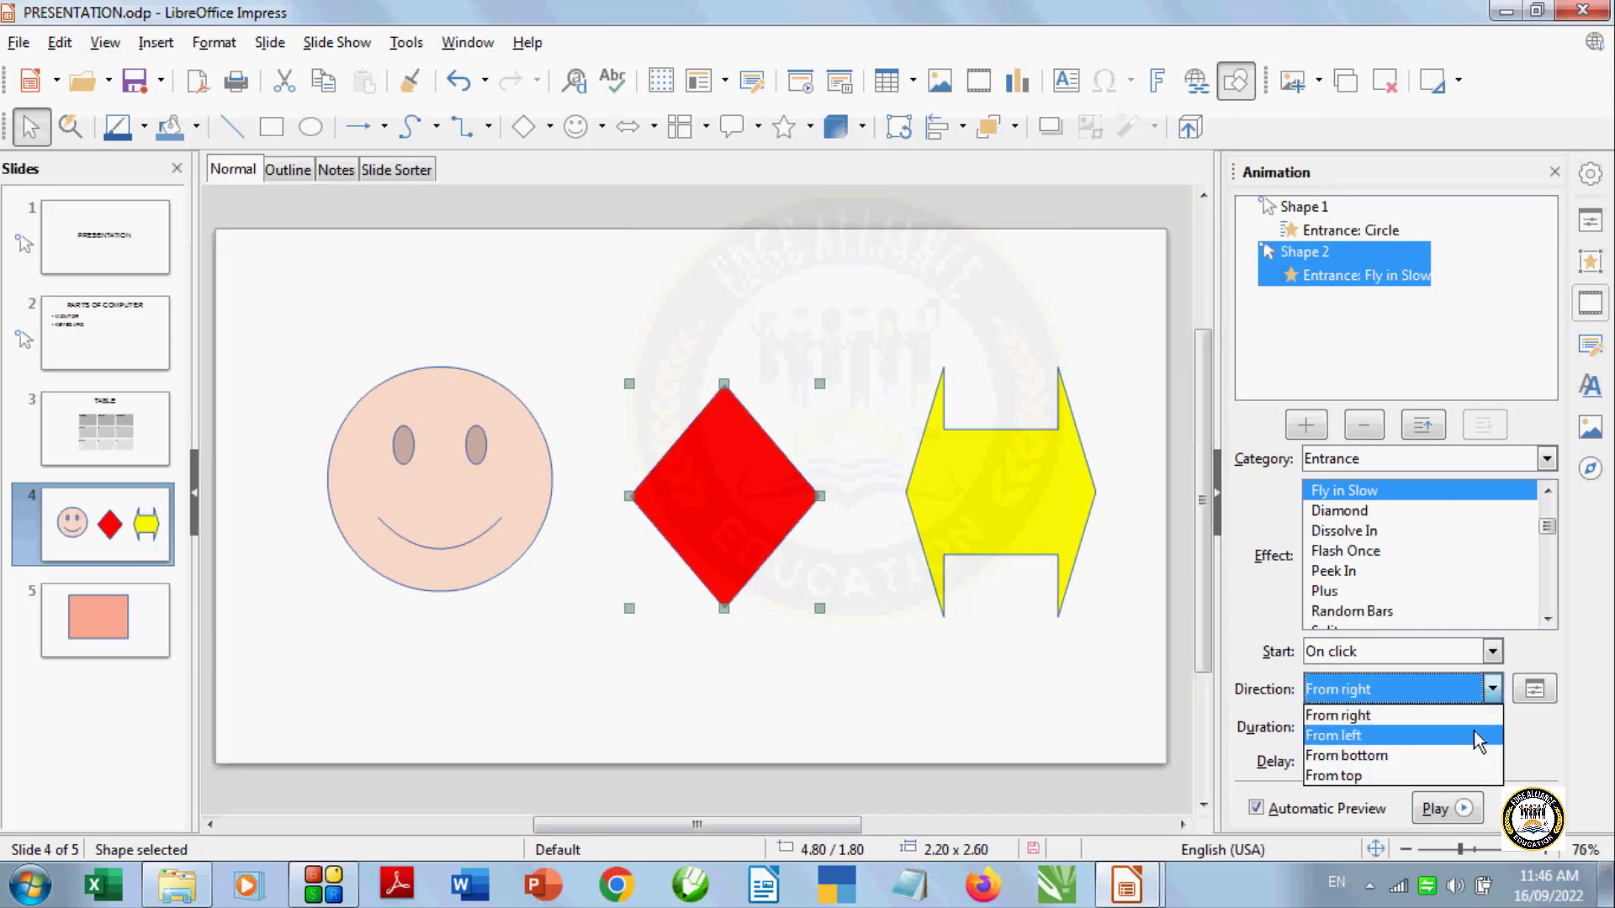
pyautogui.click(1476, 730)
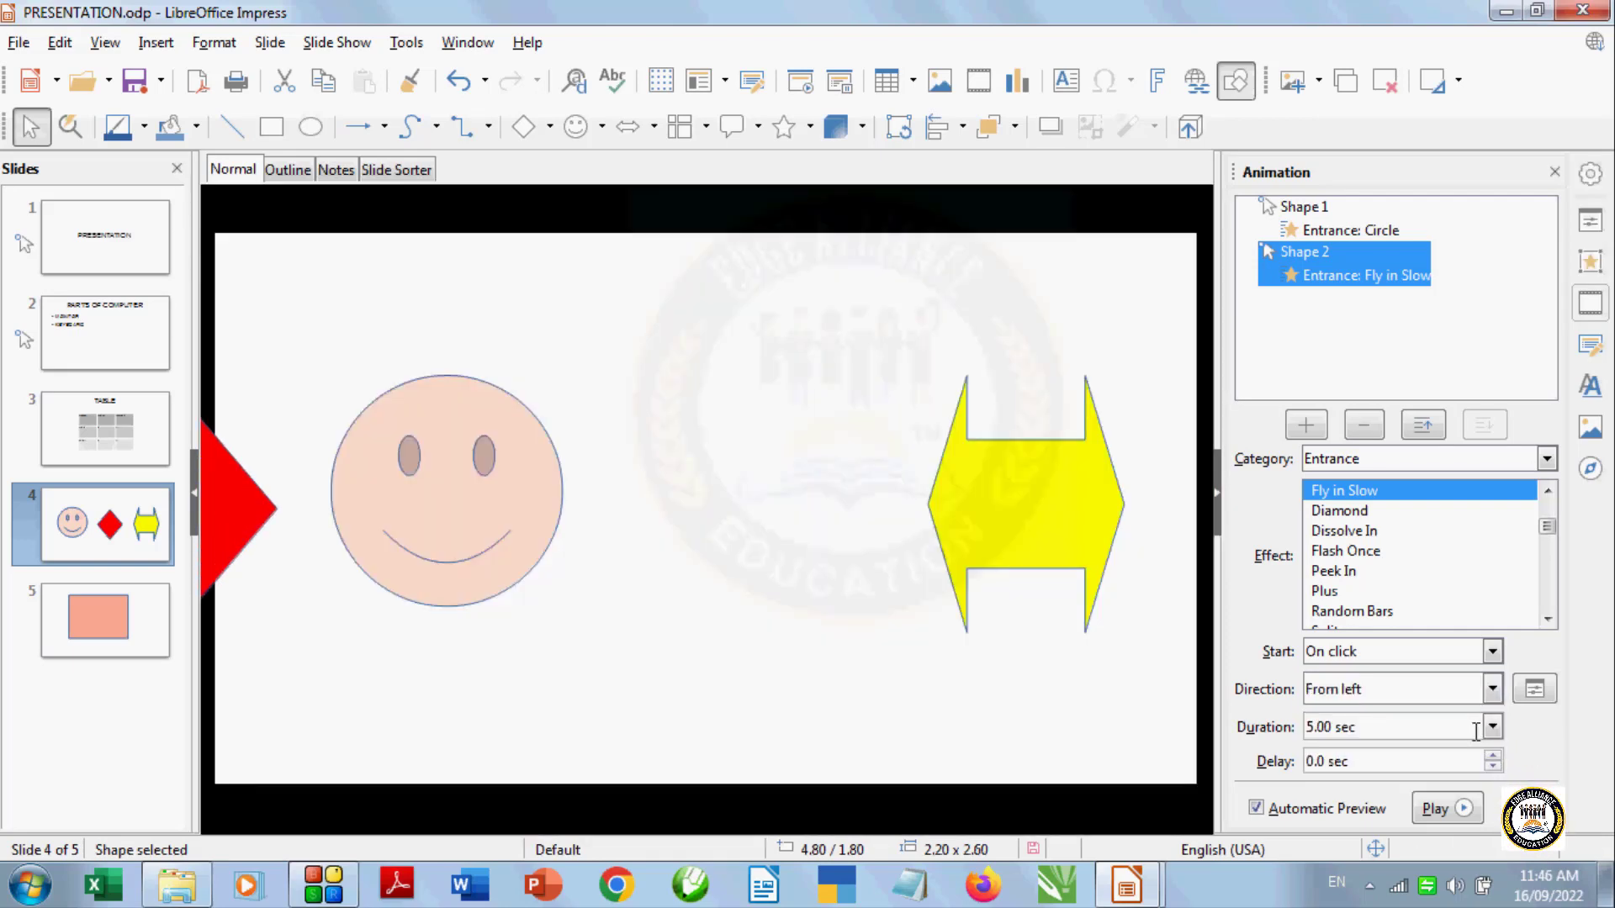
pyautogui.click(1492, 690)
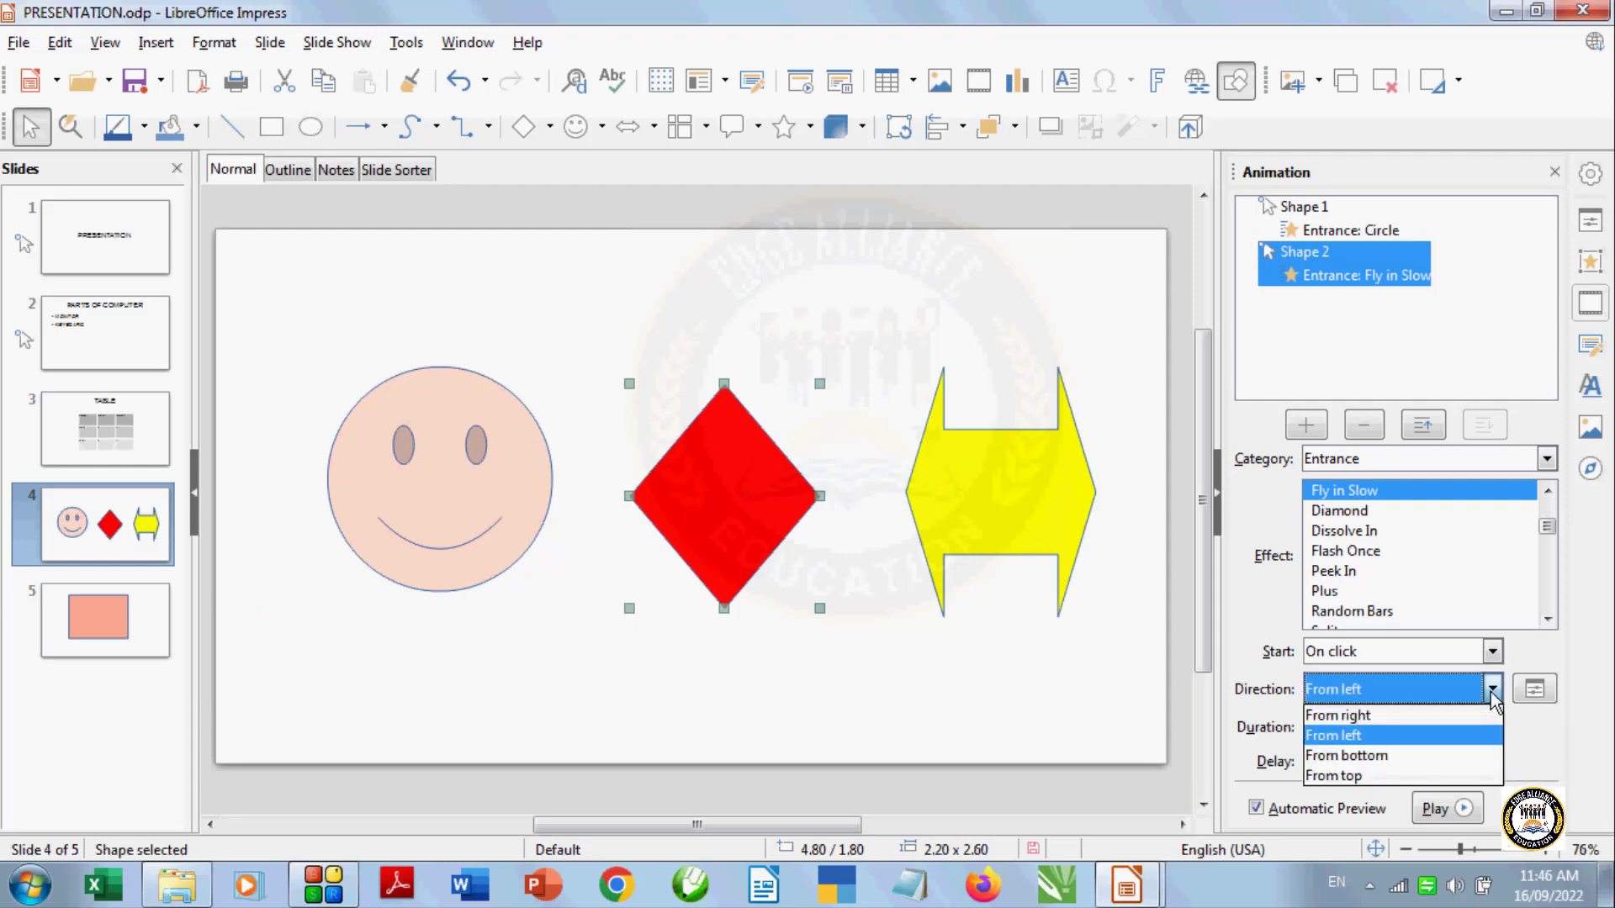
pyautogui.click(1478, 754)
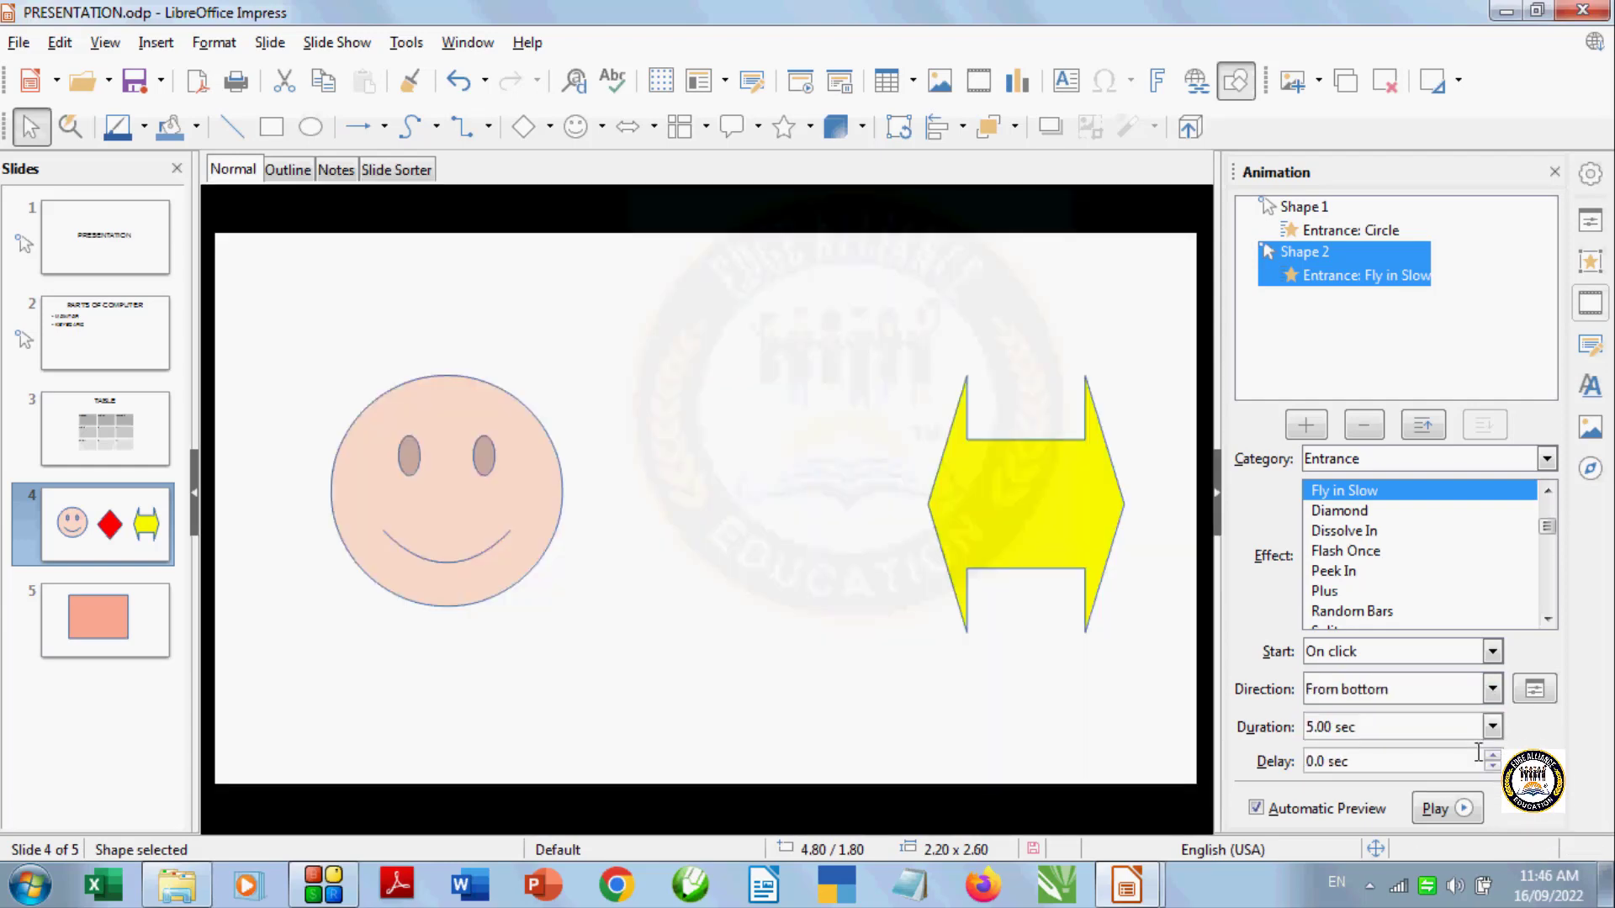
pyautogui.click(1492, 690)
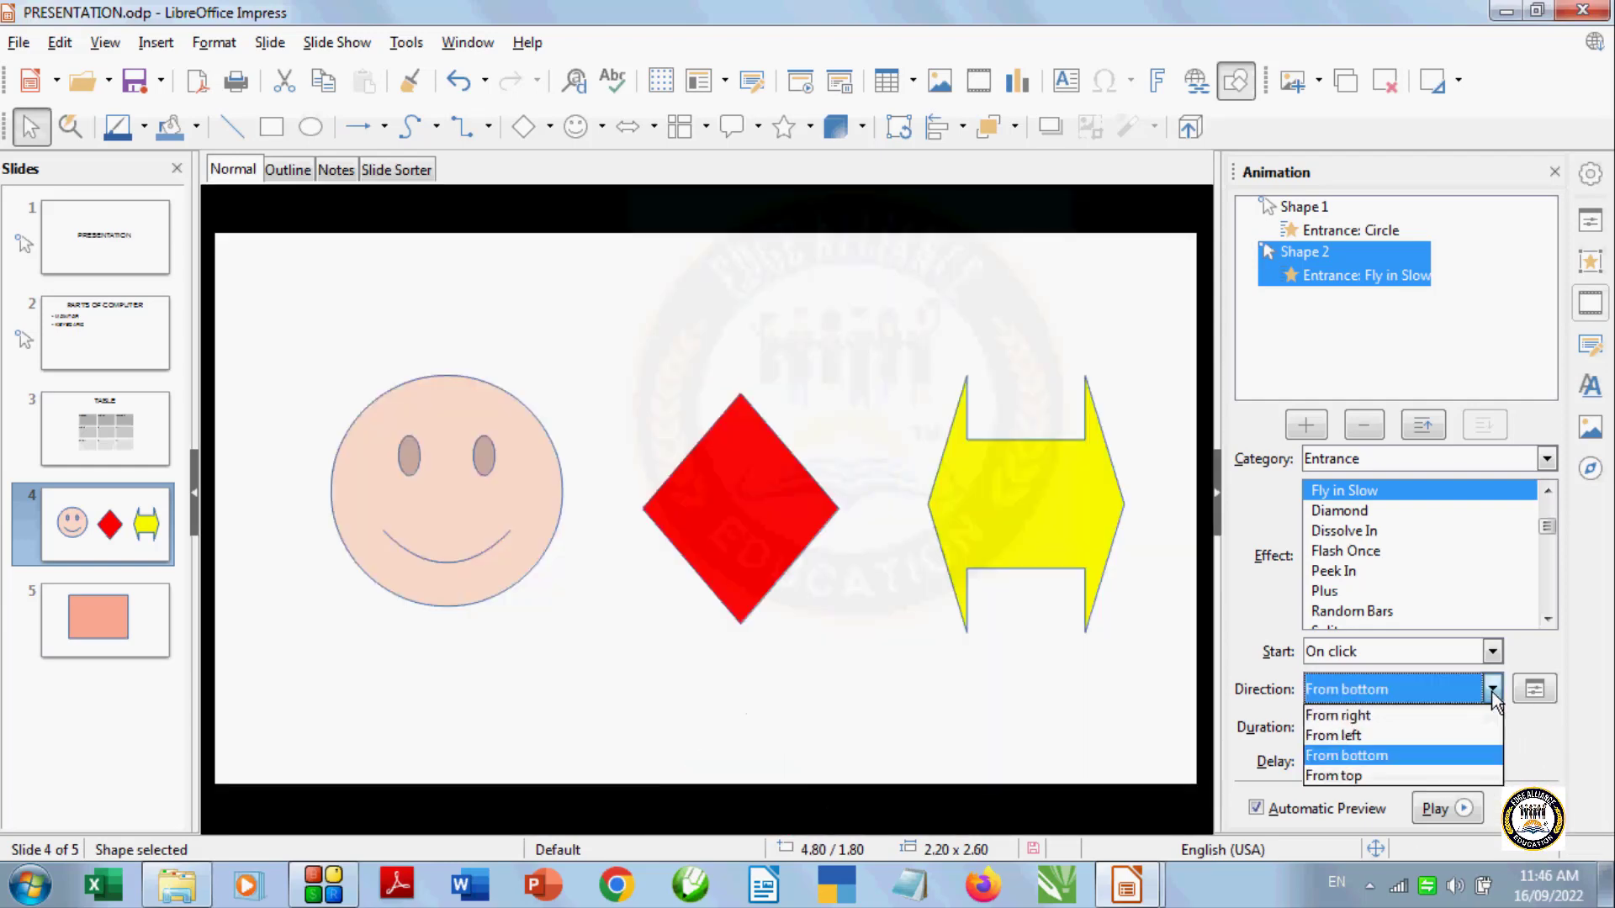
pyautogui.click(1476, 775)
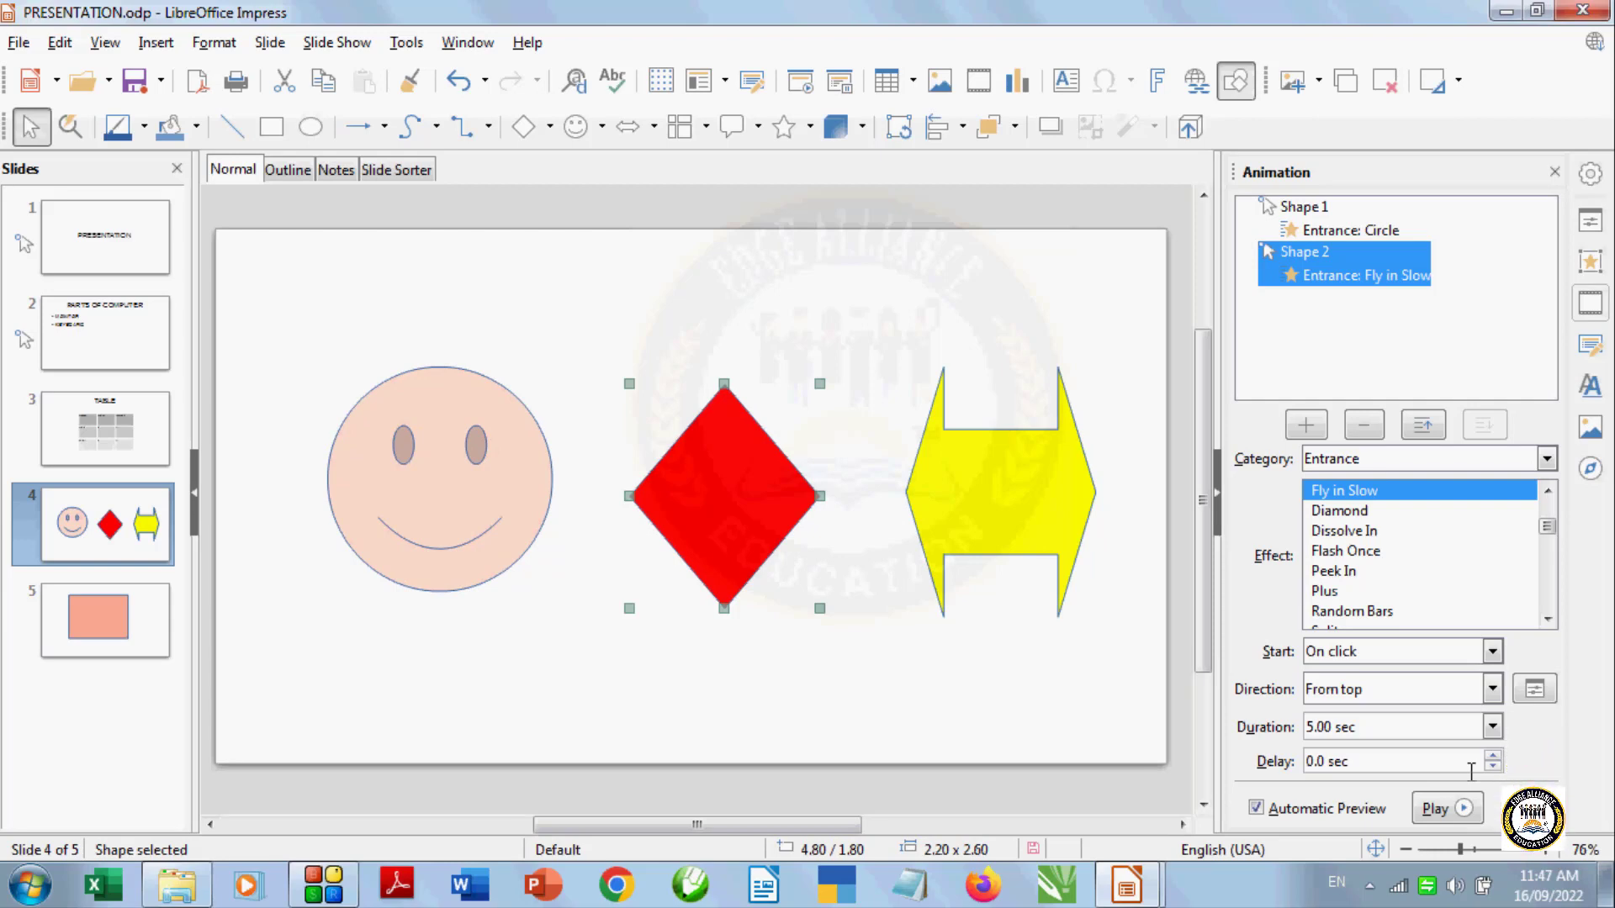
# Add a Flash Once entrance effect to the yellow double arrow
pyautogui.click(1004, 528)
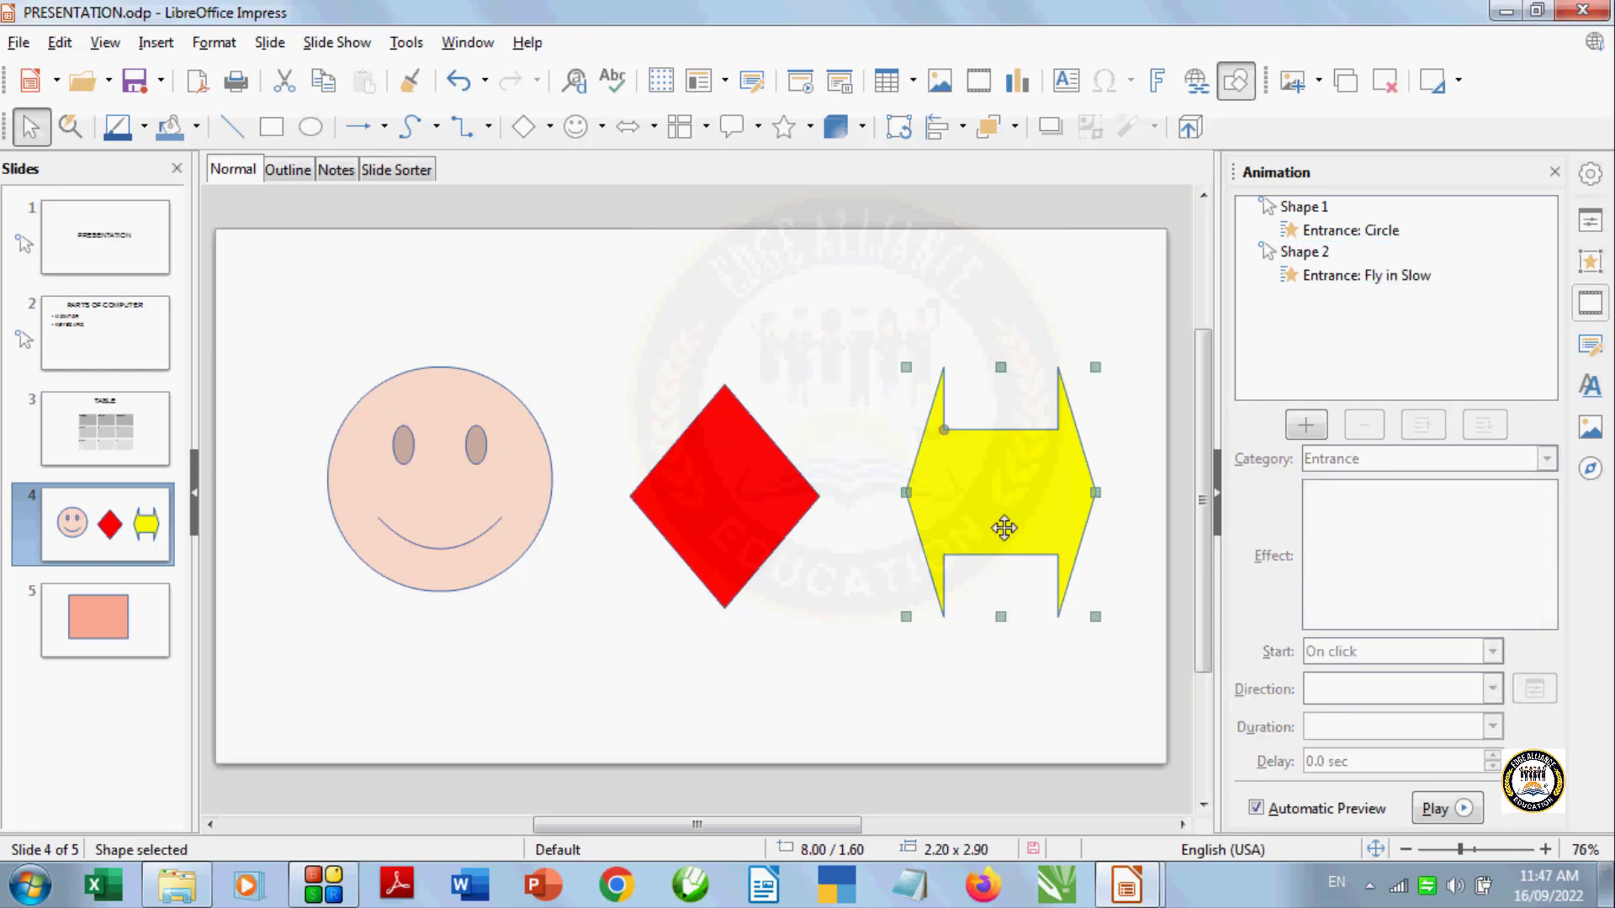
pyautogui.click(1304, 425)
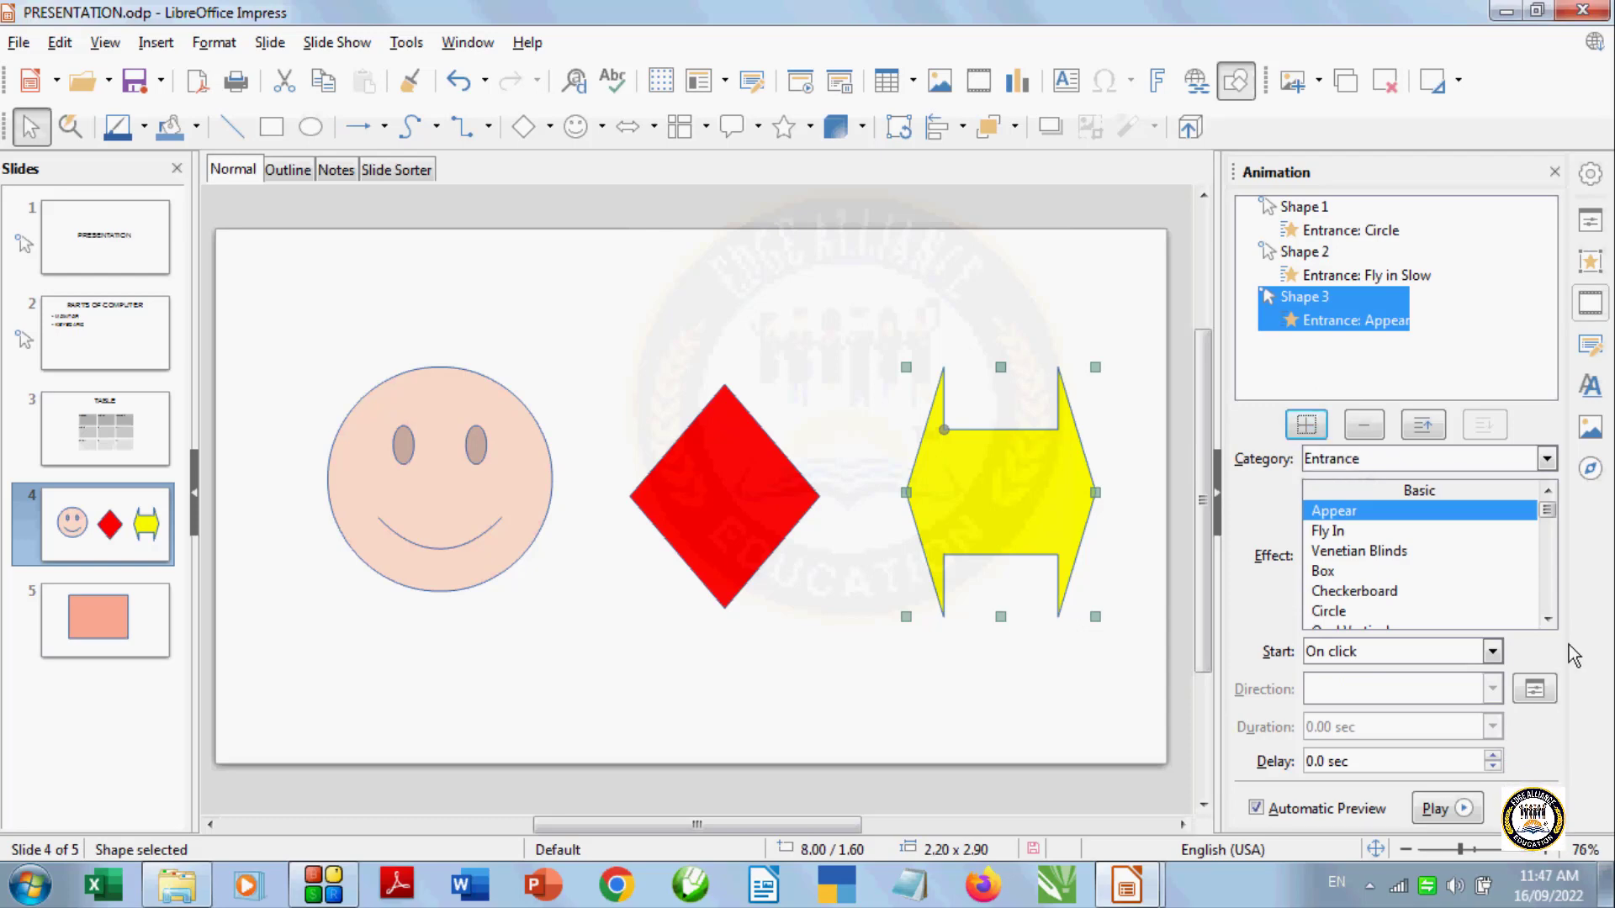
pyautogui.click(1547, 620)
pyautogui.click(1546, 620)
pyautogui.click(1547, 620)
pyautogui.click(1547, 620)
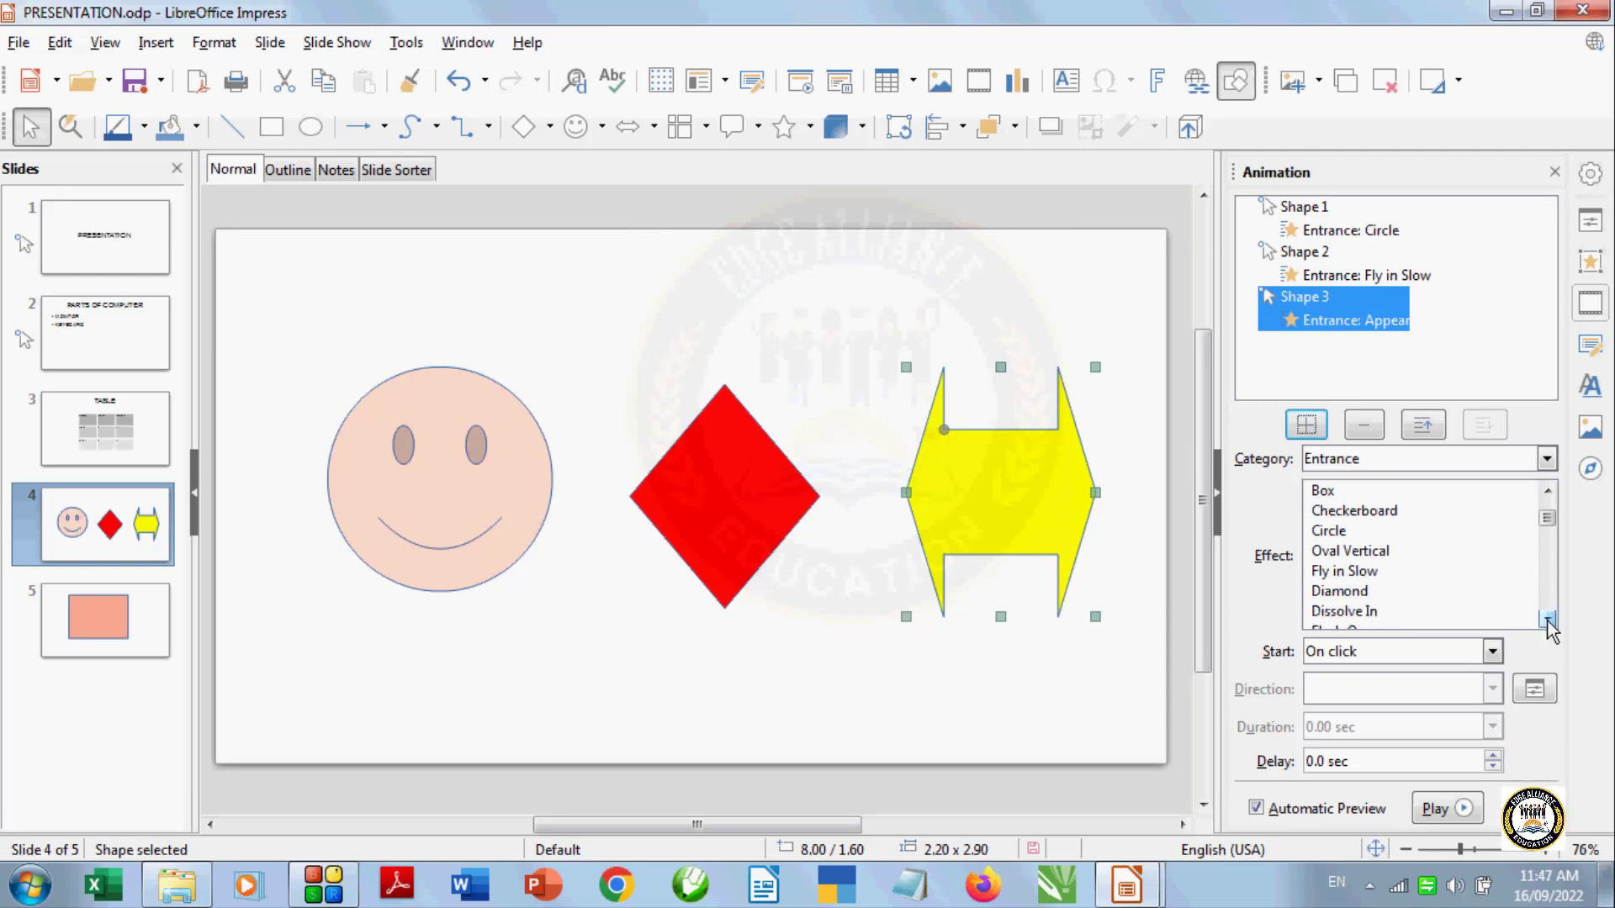
pyautogui.click(1547, 620)
pyautogui.click(1546, 619)
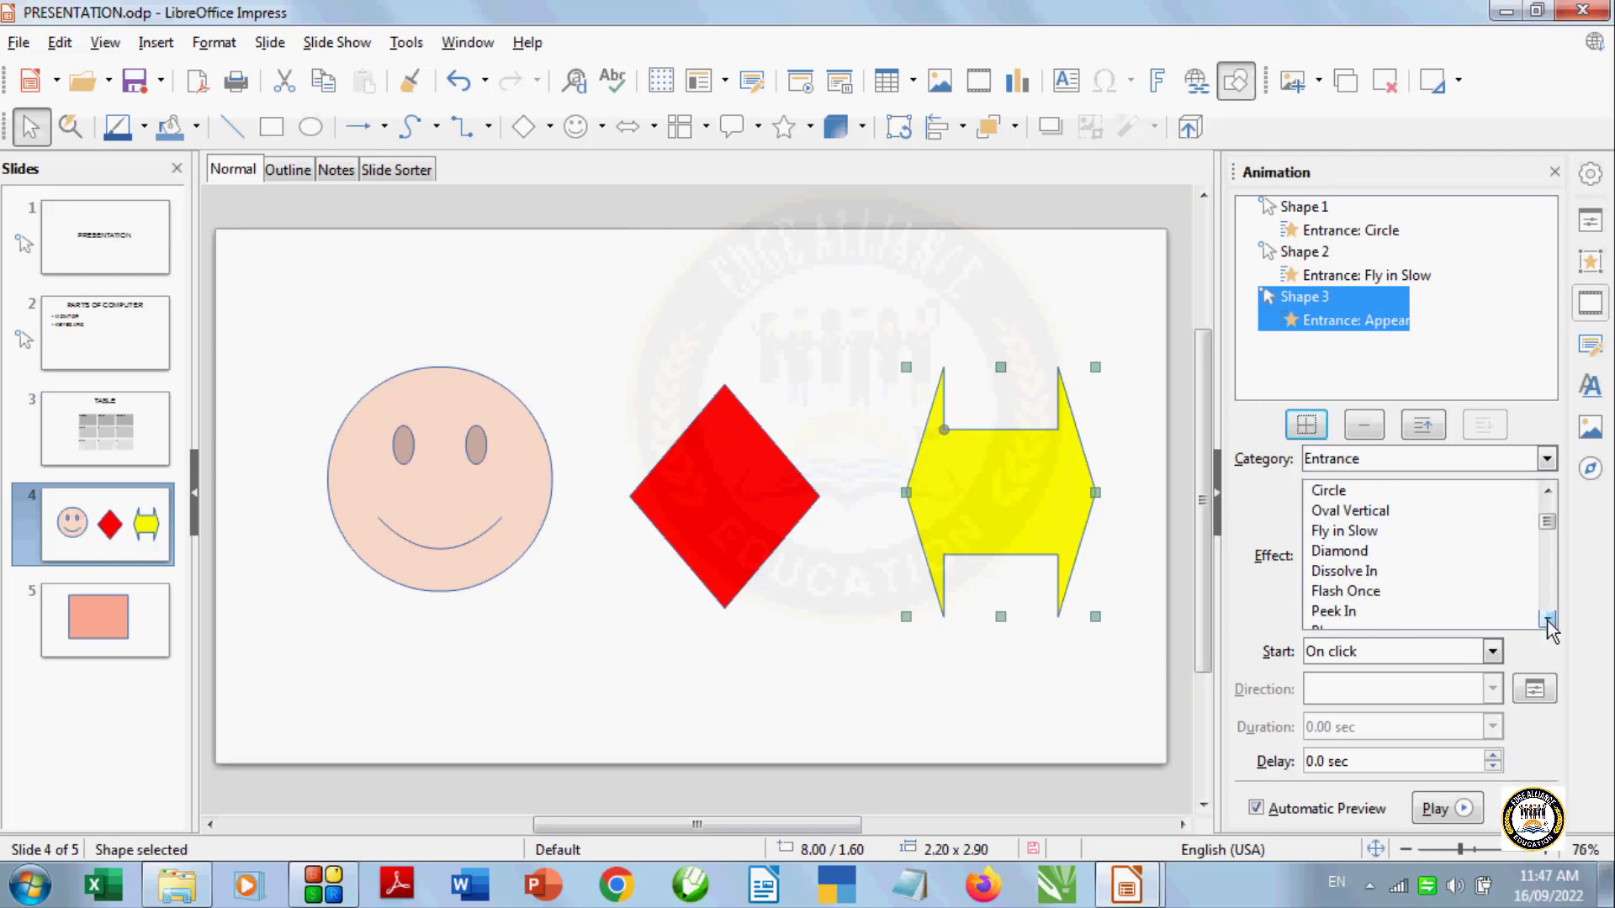
pyautogui.click(1349, 592)
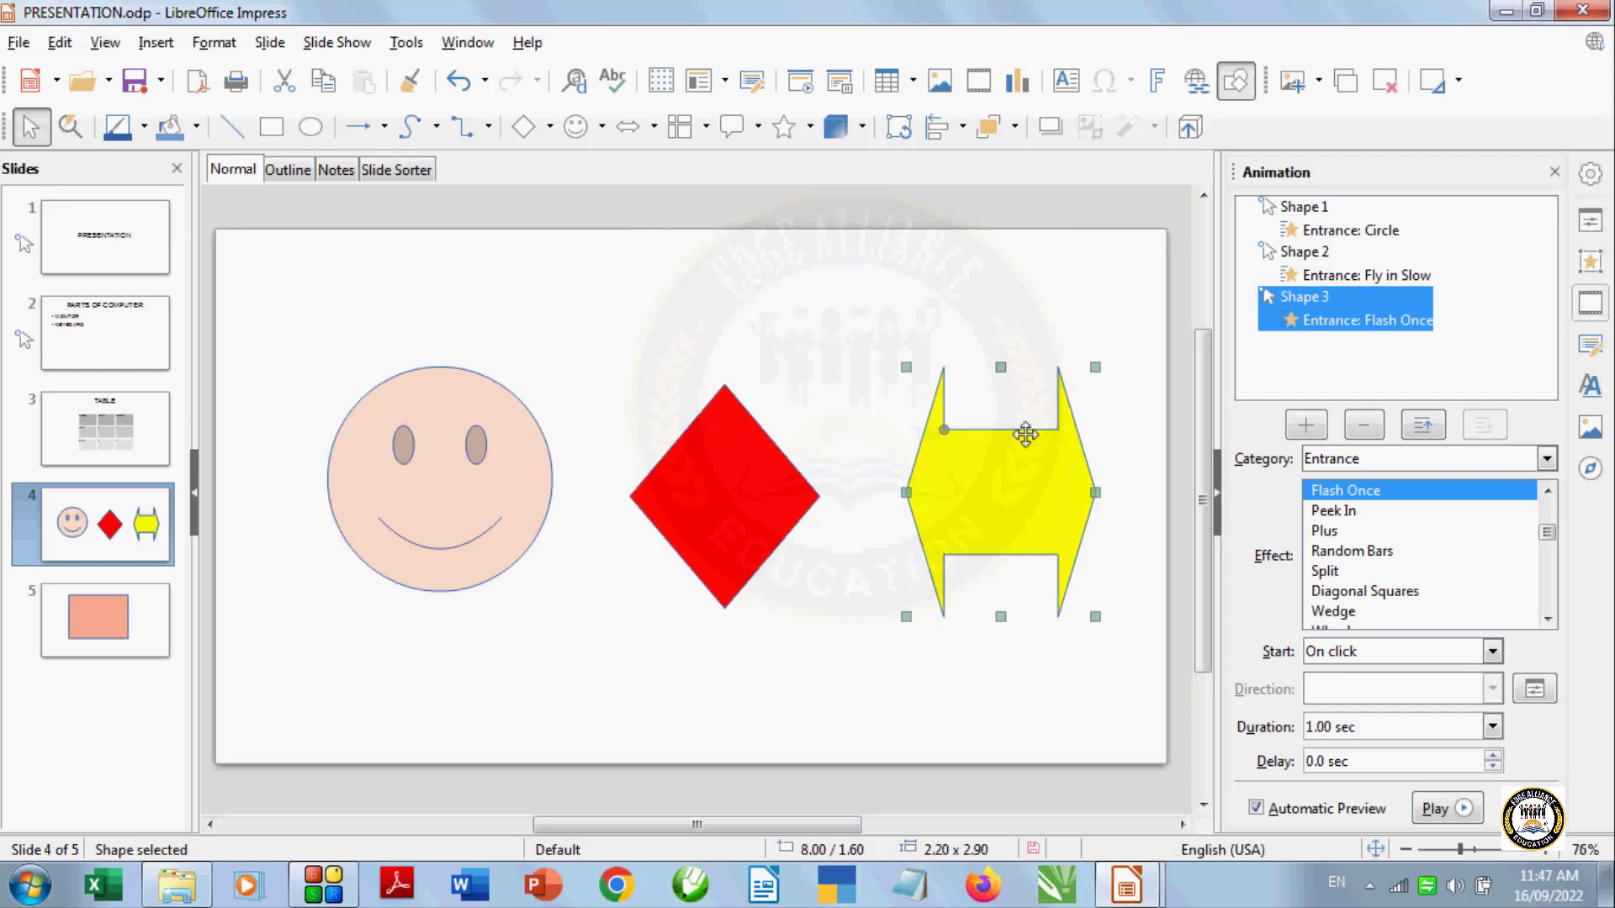
# Select the smiley's Circle animation and preview the slide's animations
pyautogui.click(476, 448)
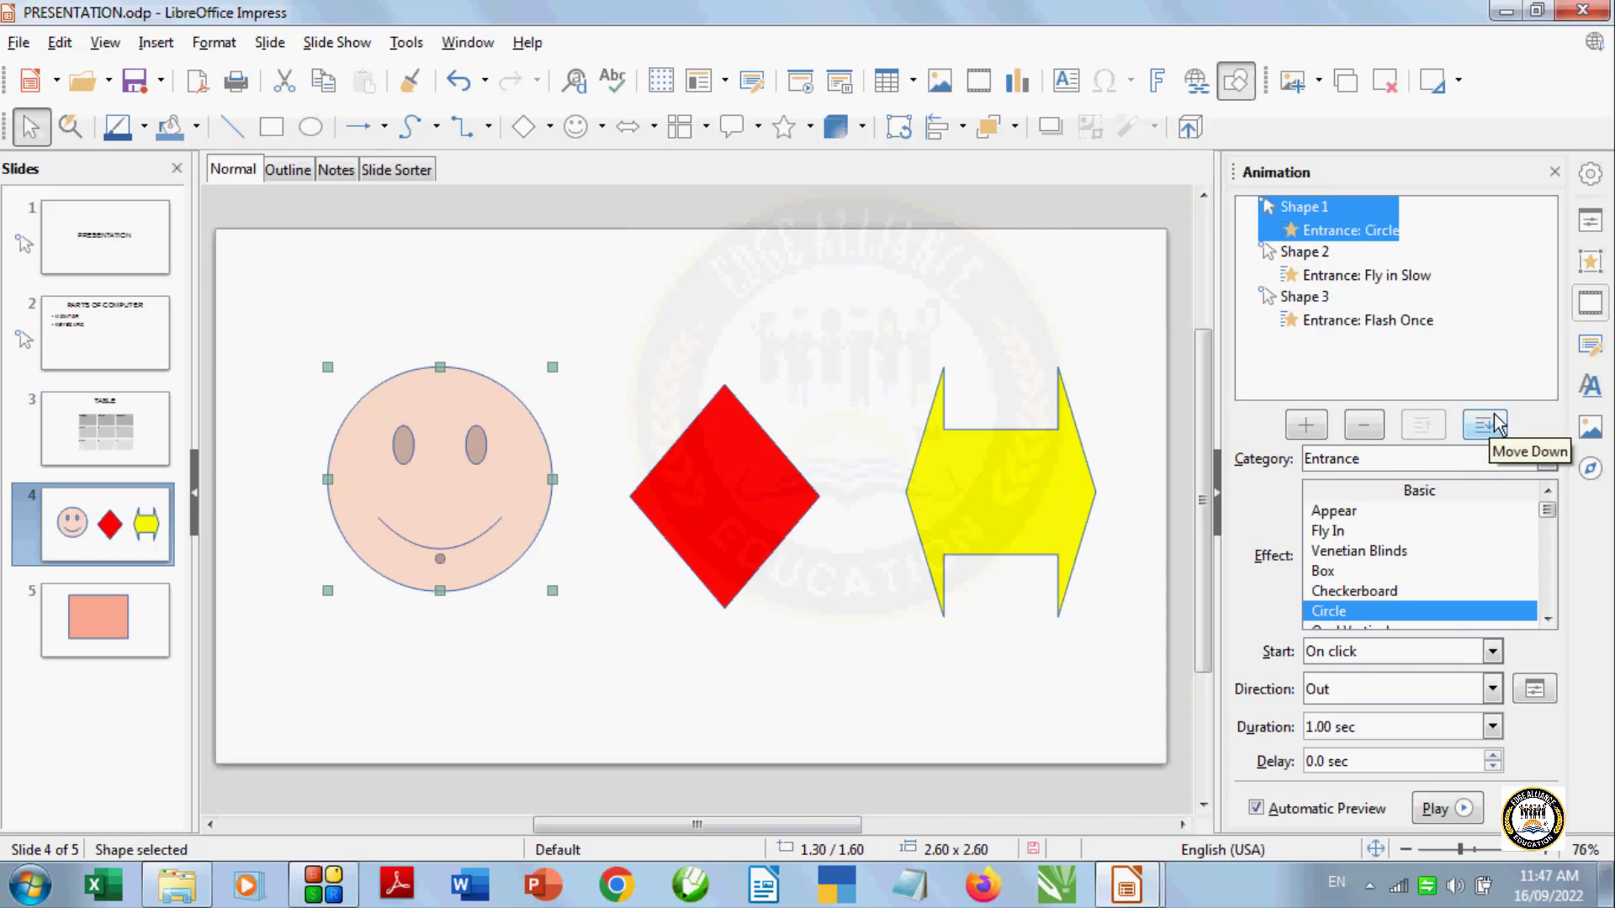
pyautogui.click(687, 509)
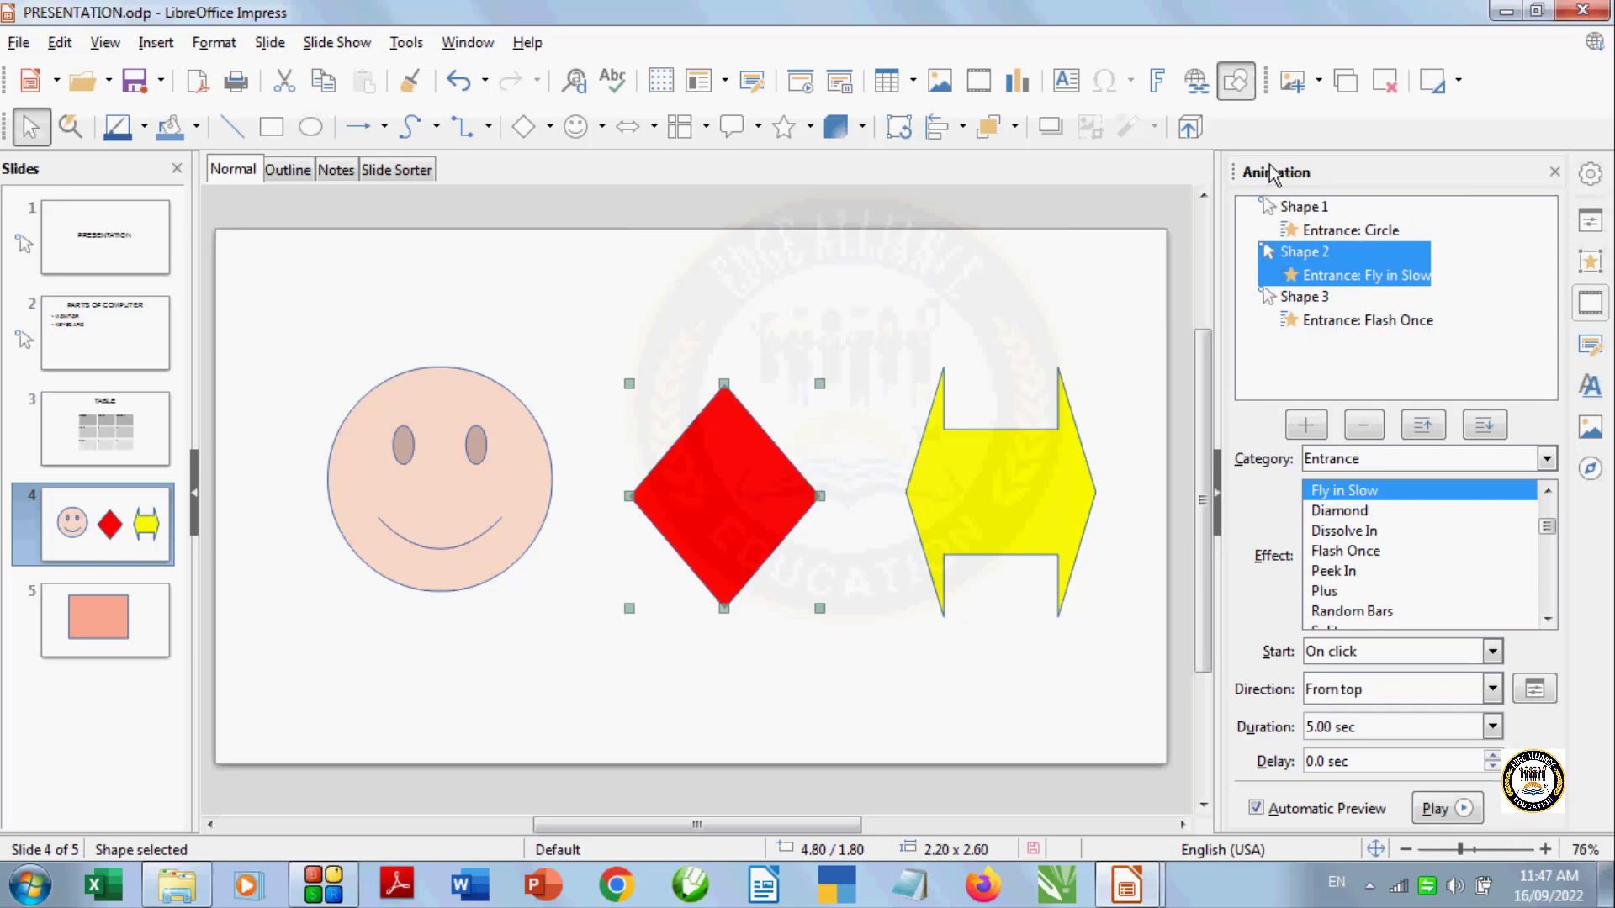
pyautogui.click(1348, 232)
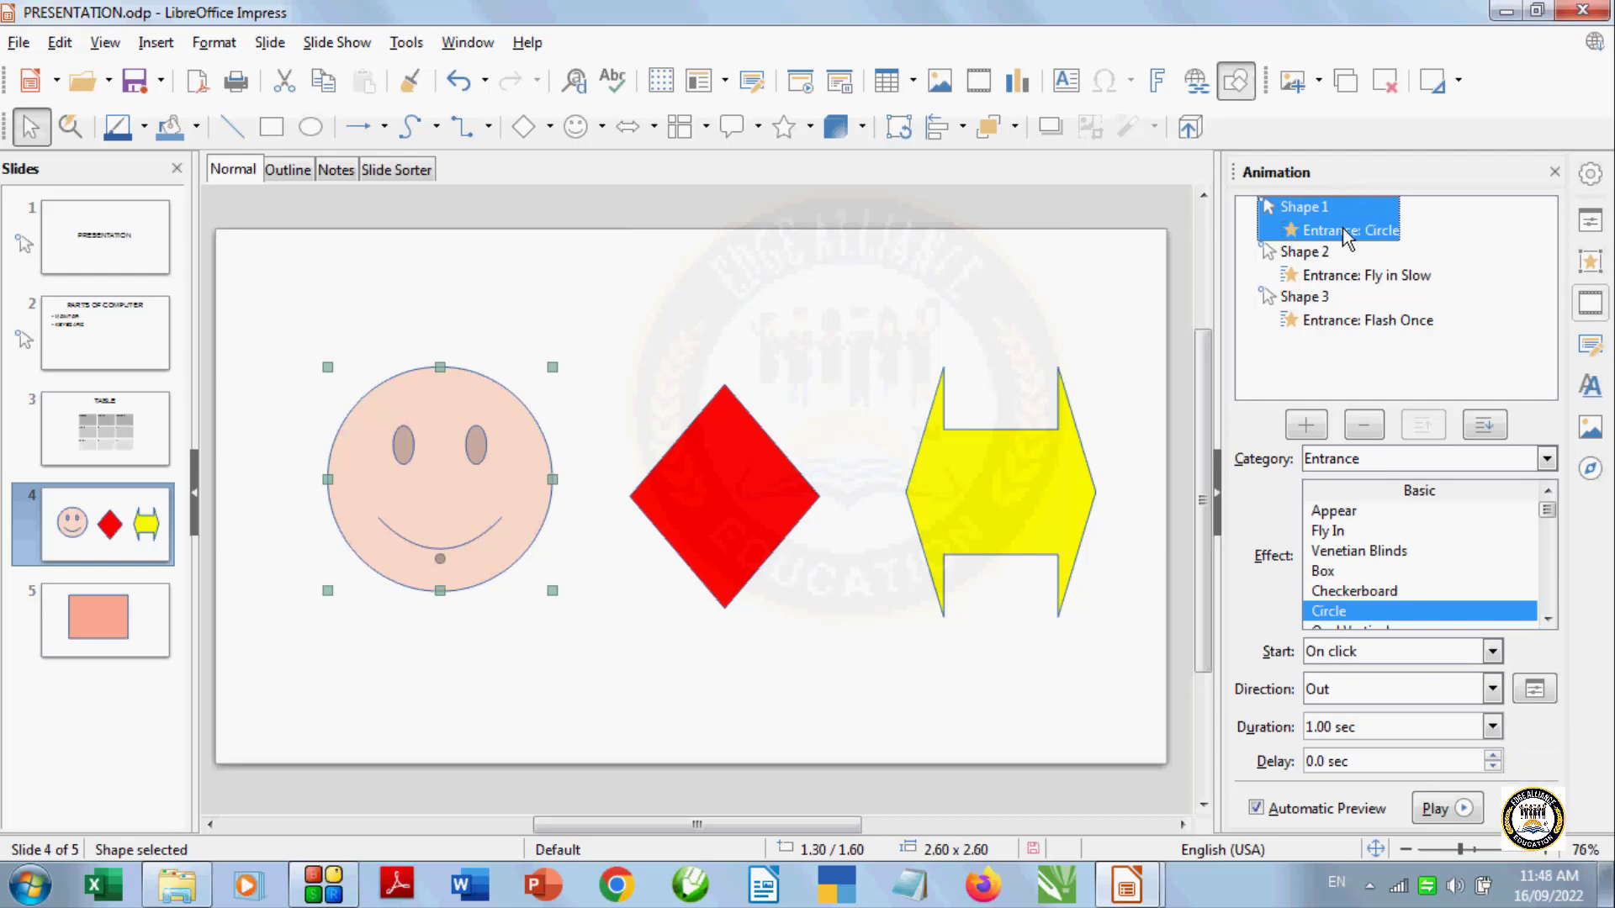
pyautogui.click(1440, 817)
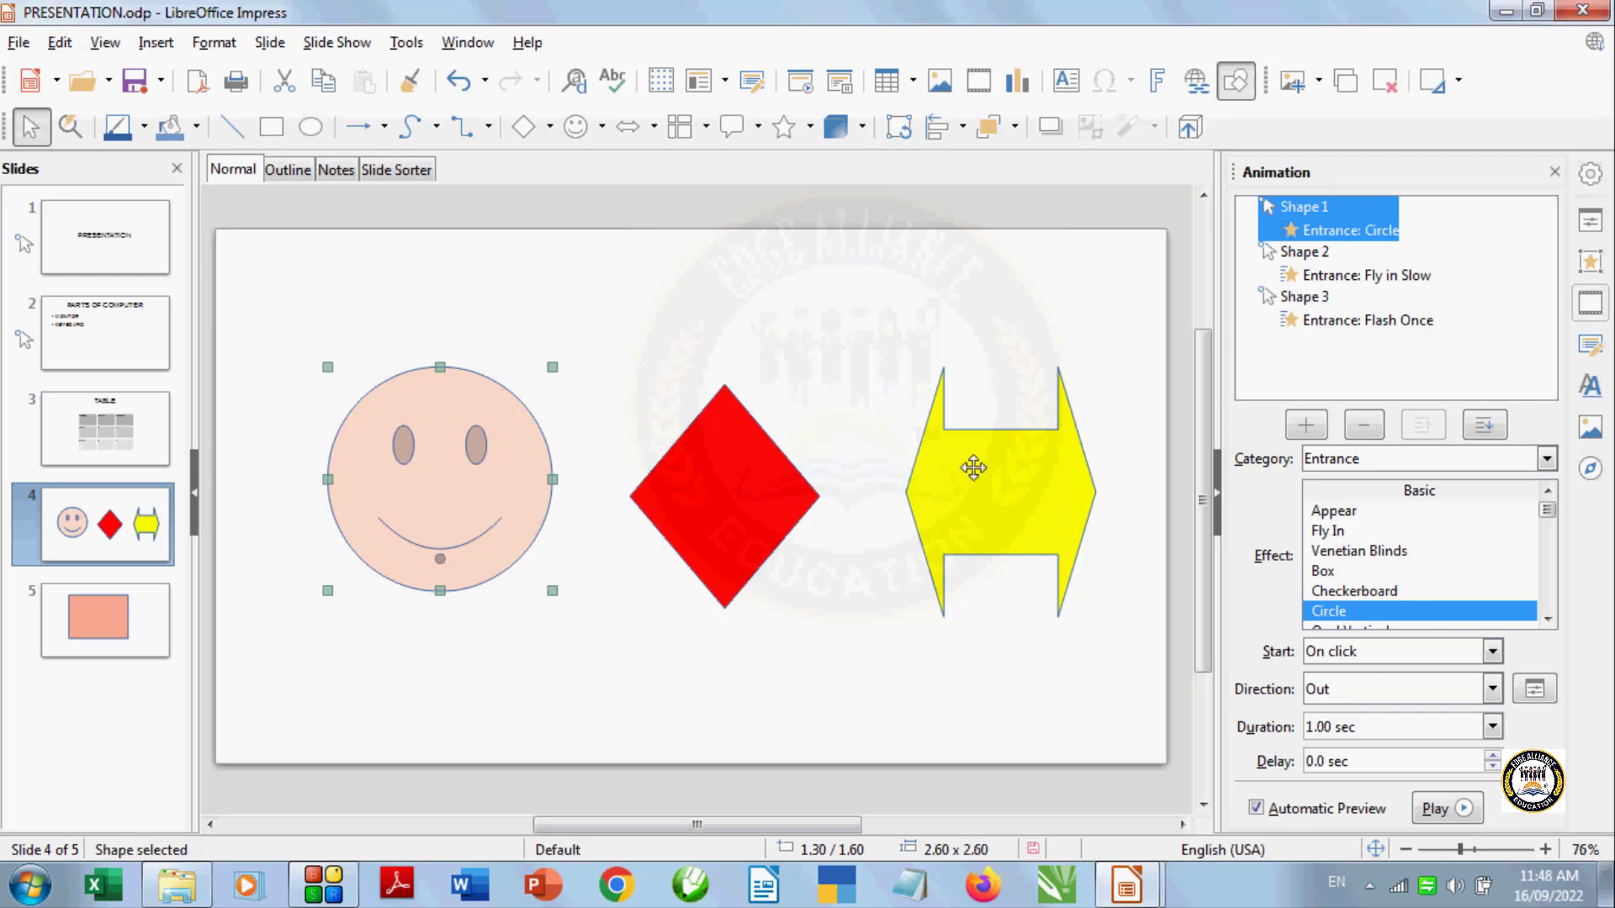
# Move the diamond's Fly in Slow animation up to first in the order and preview it
pyautogui.click(1334, 277)
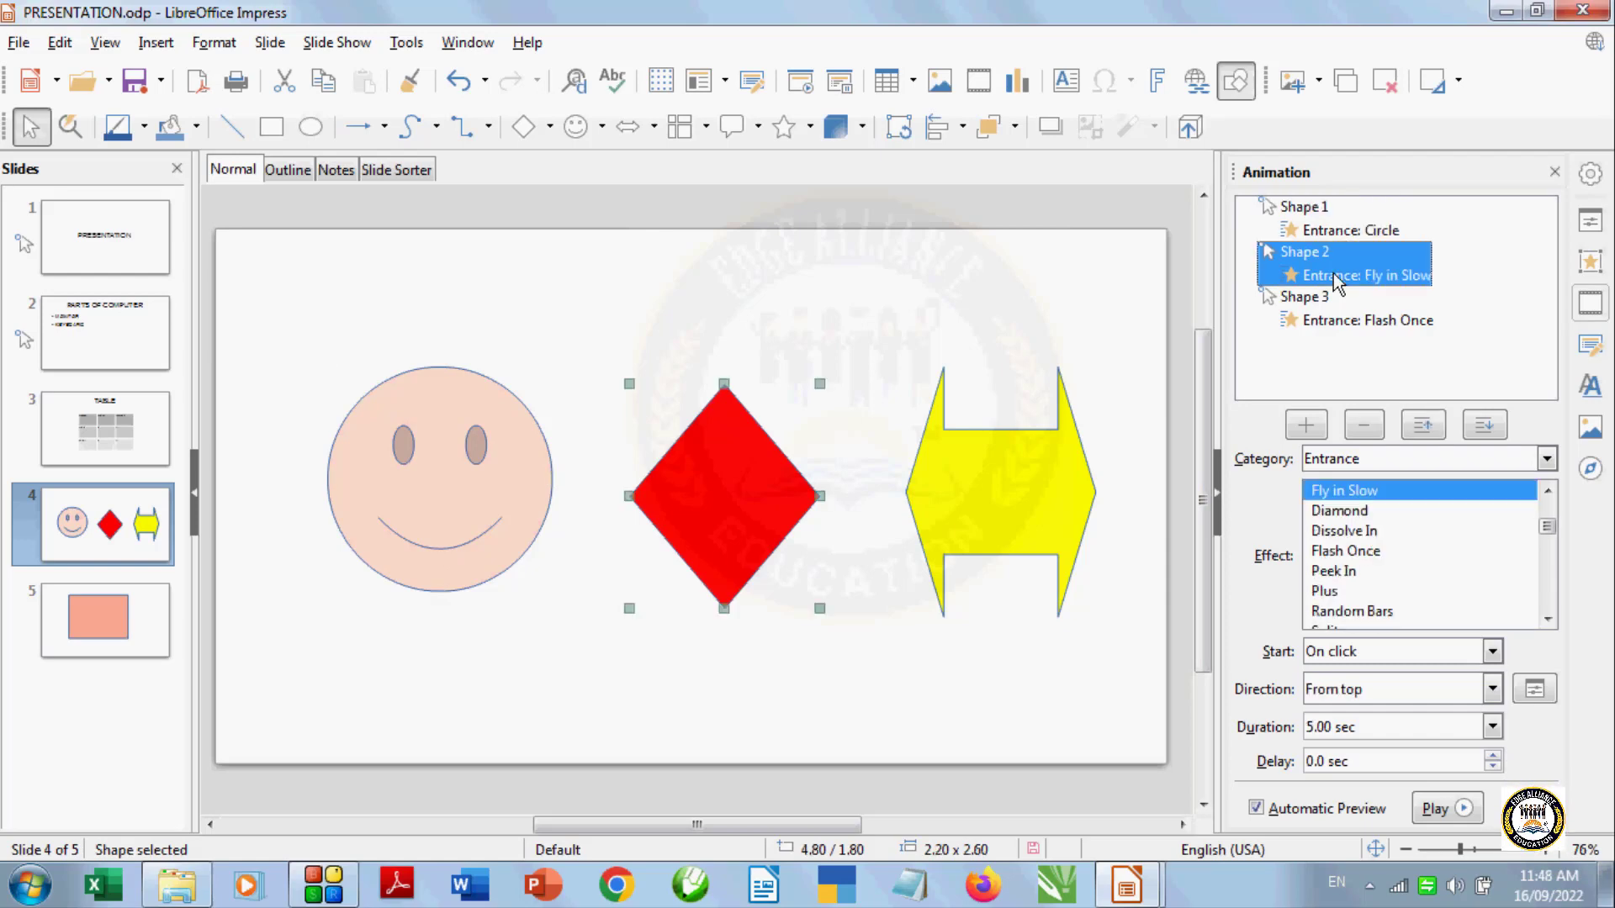
pyautogui.click(1420, 427)
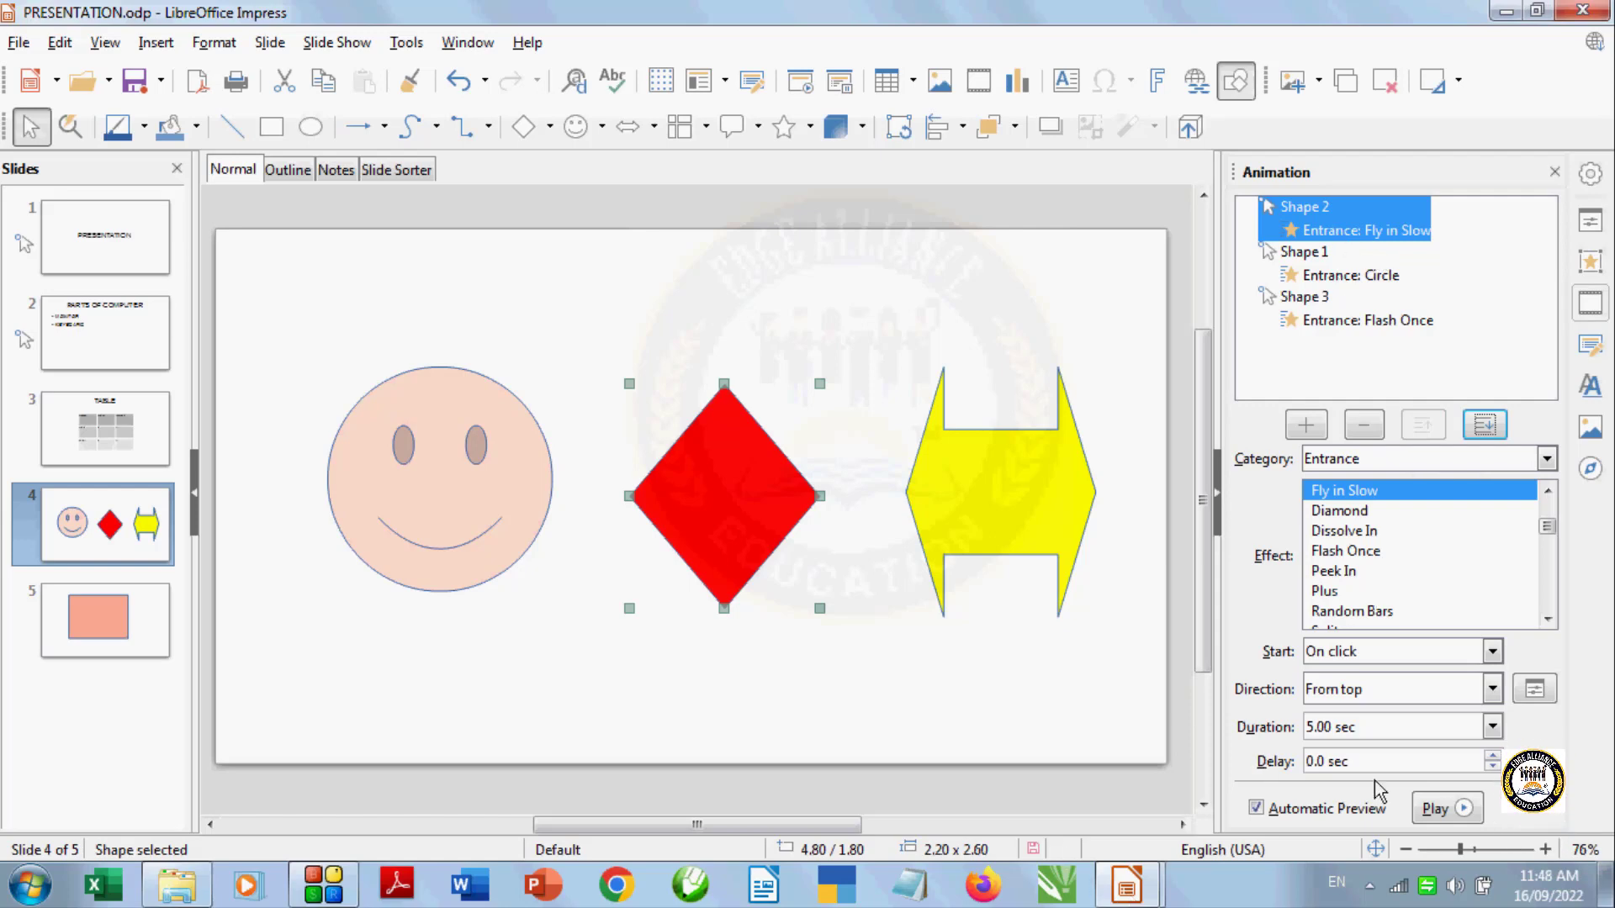
pyautogui.click(1435, 813)
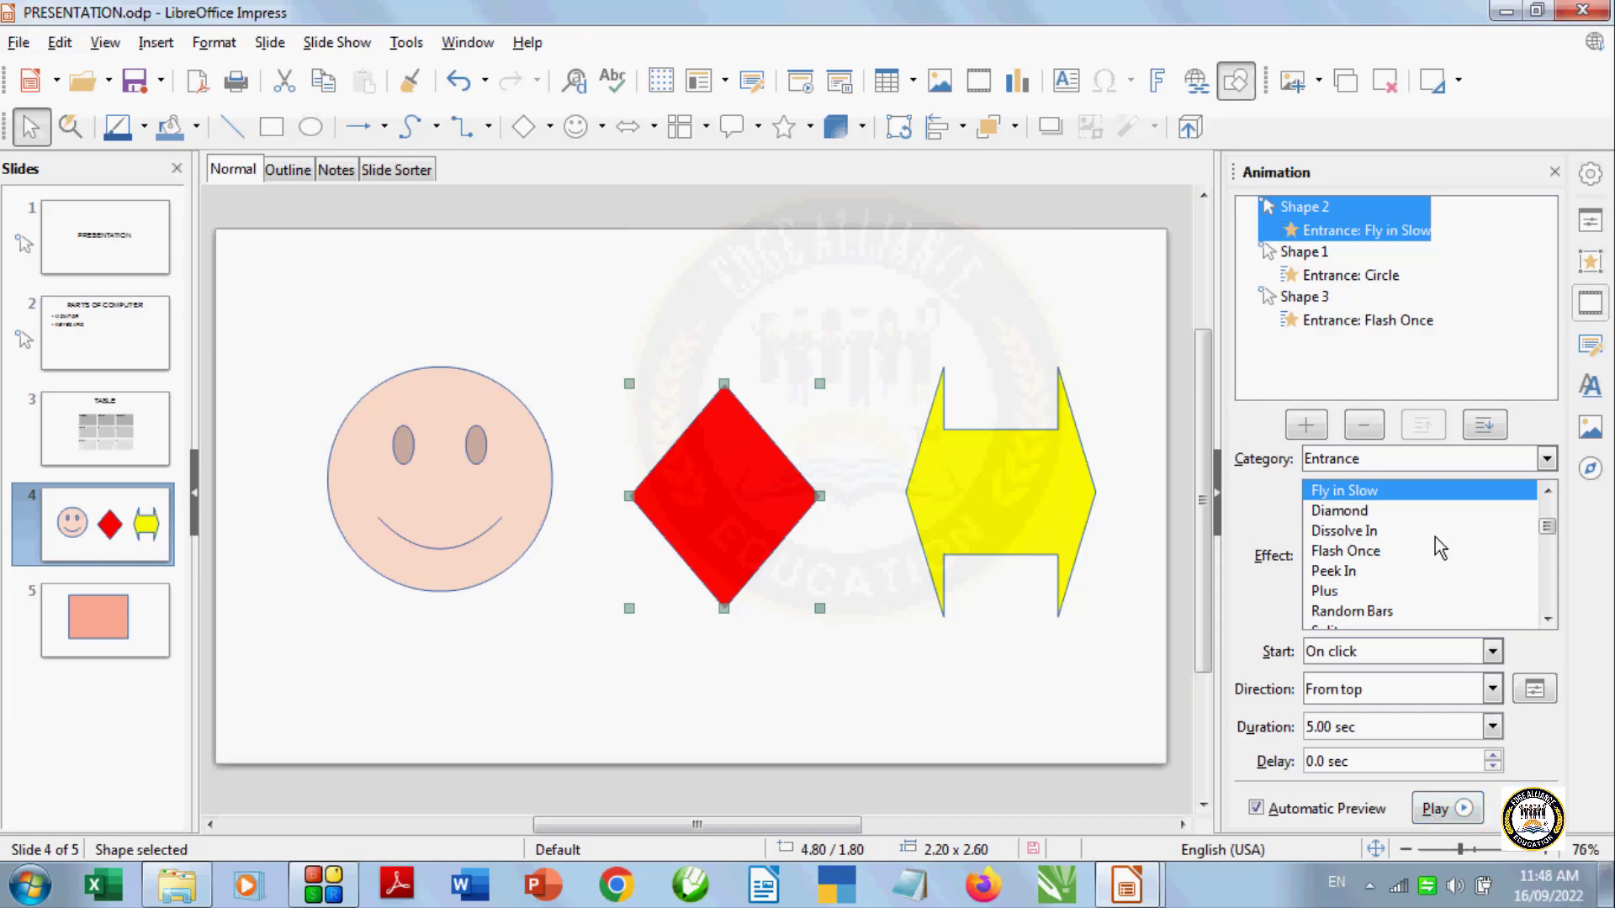
# Move the arrow's Flash Once animation up two places to the top of the animation order
pyautogui.click(1339, 324)
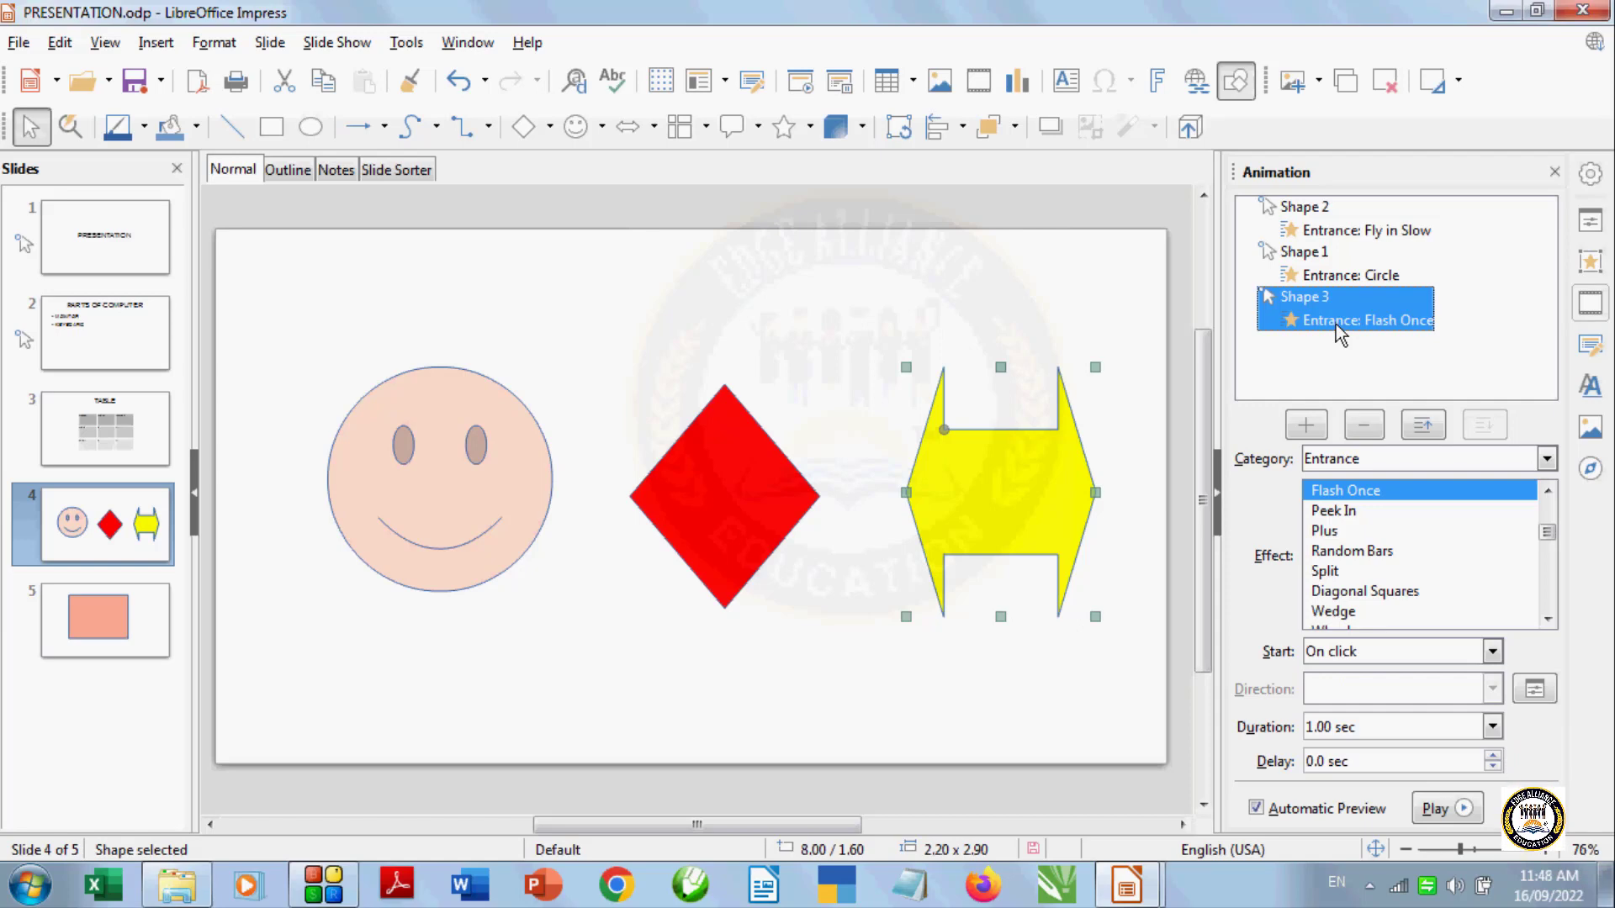
pyautogui.click(1423, 427)
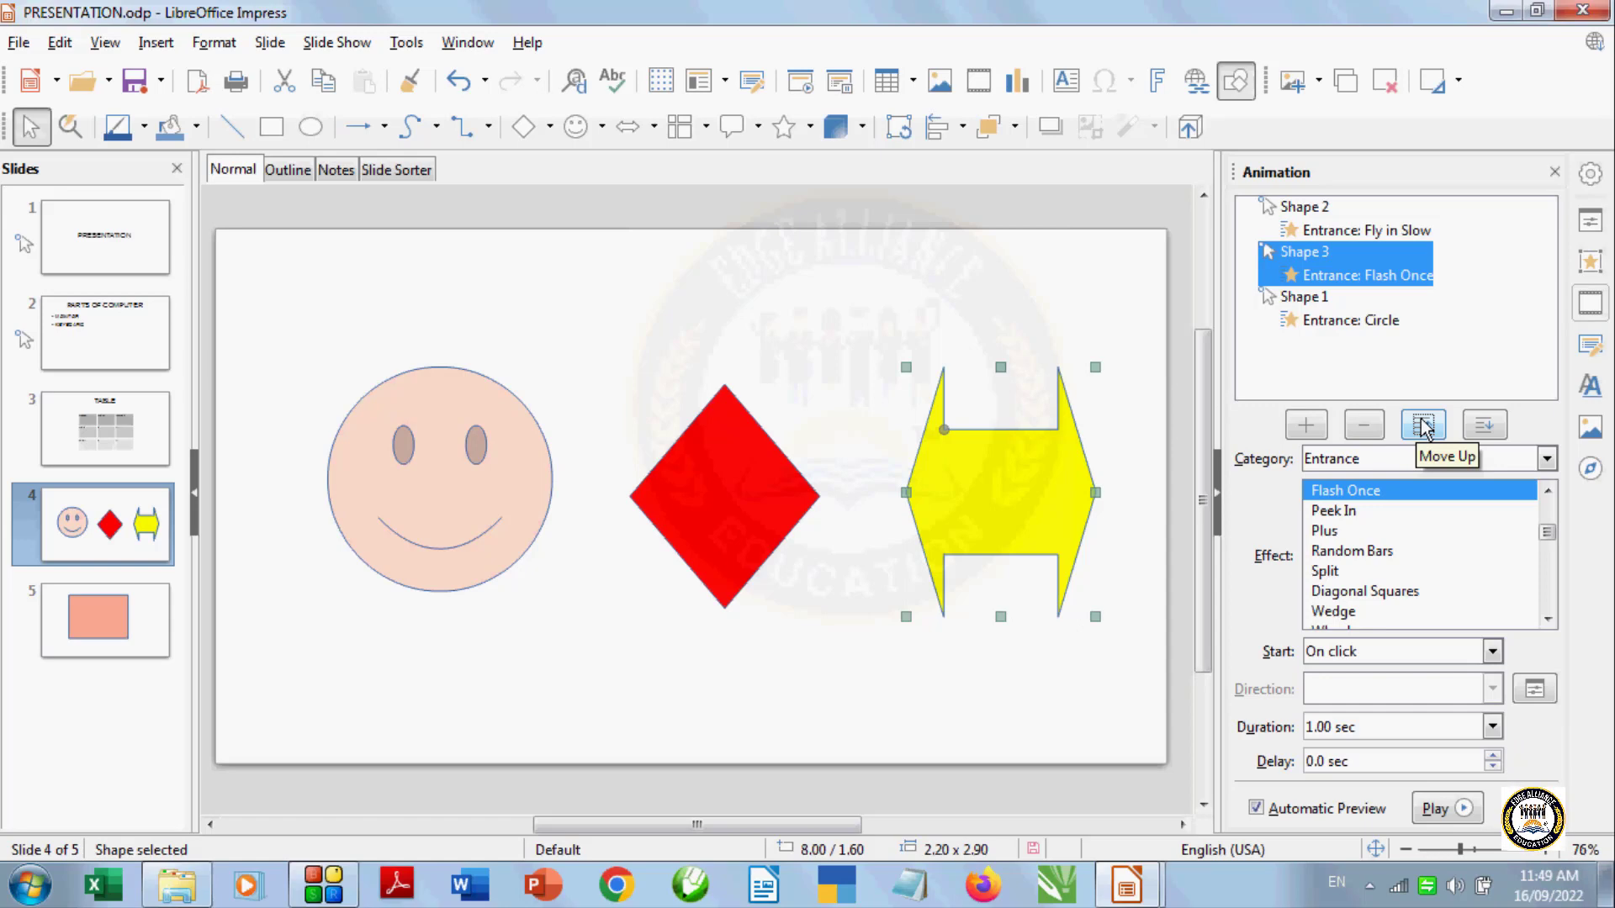
pyautogui.click(1422, 428)
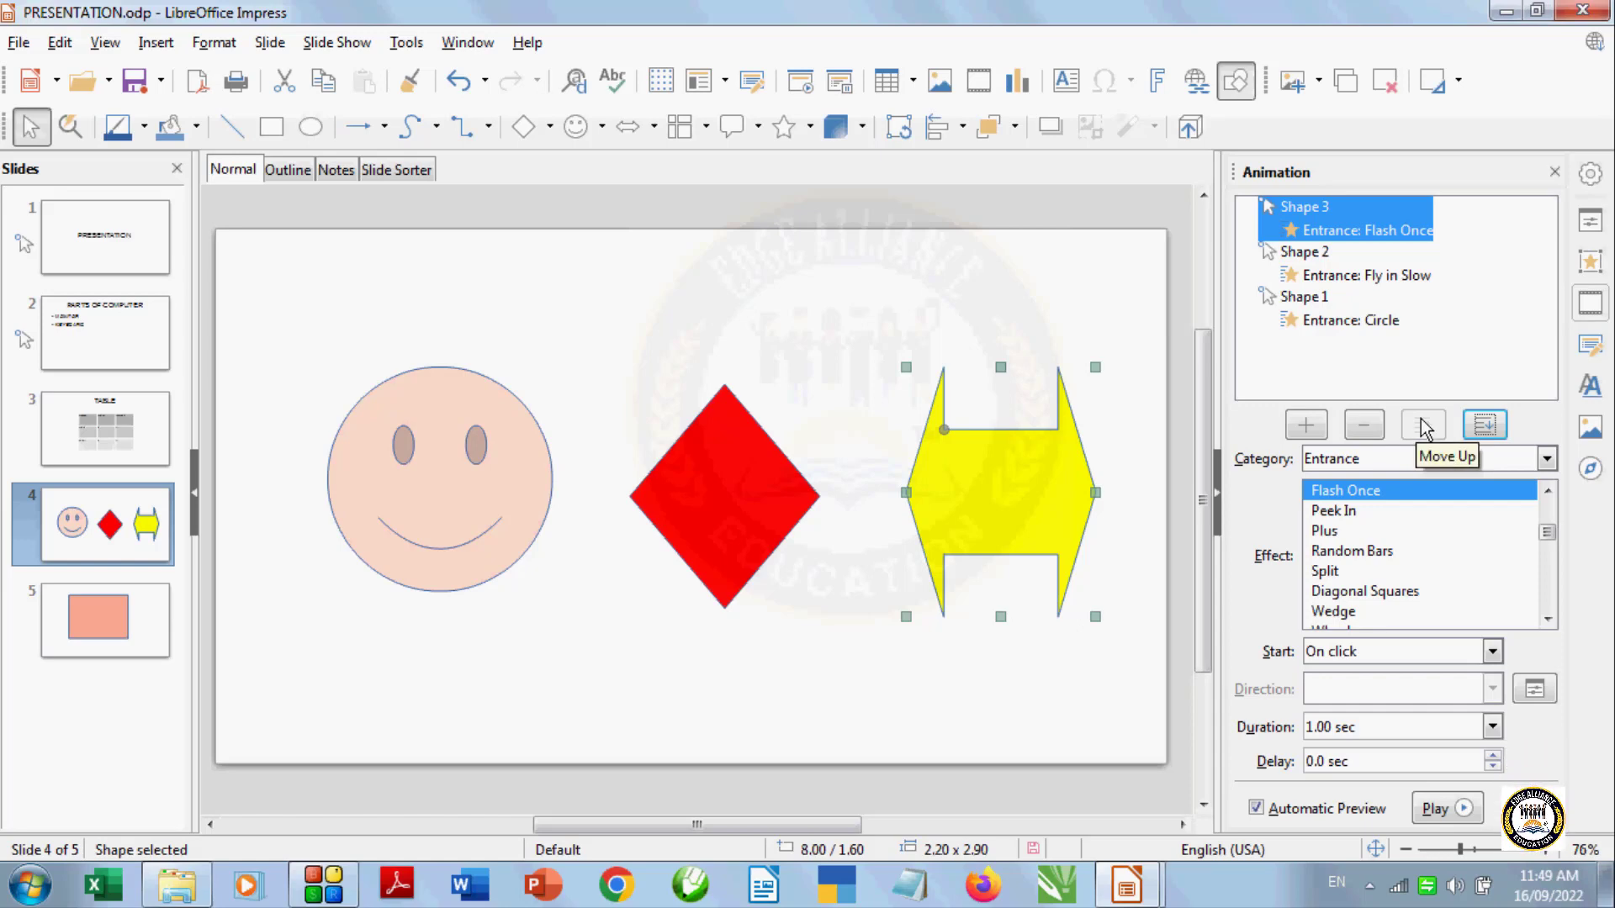
# Preview the slide's animations with the arrow's Flash Once effect first
pyautogui.click(1445, 808)
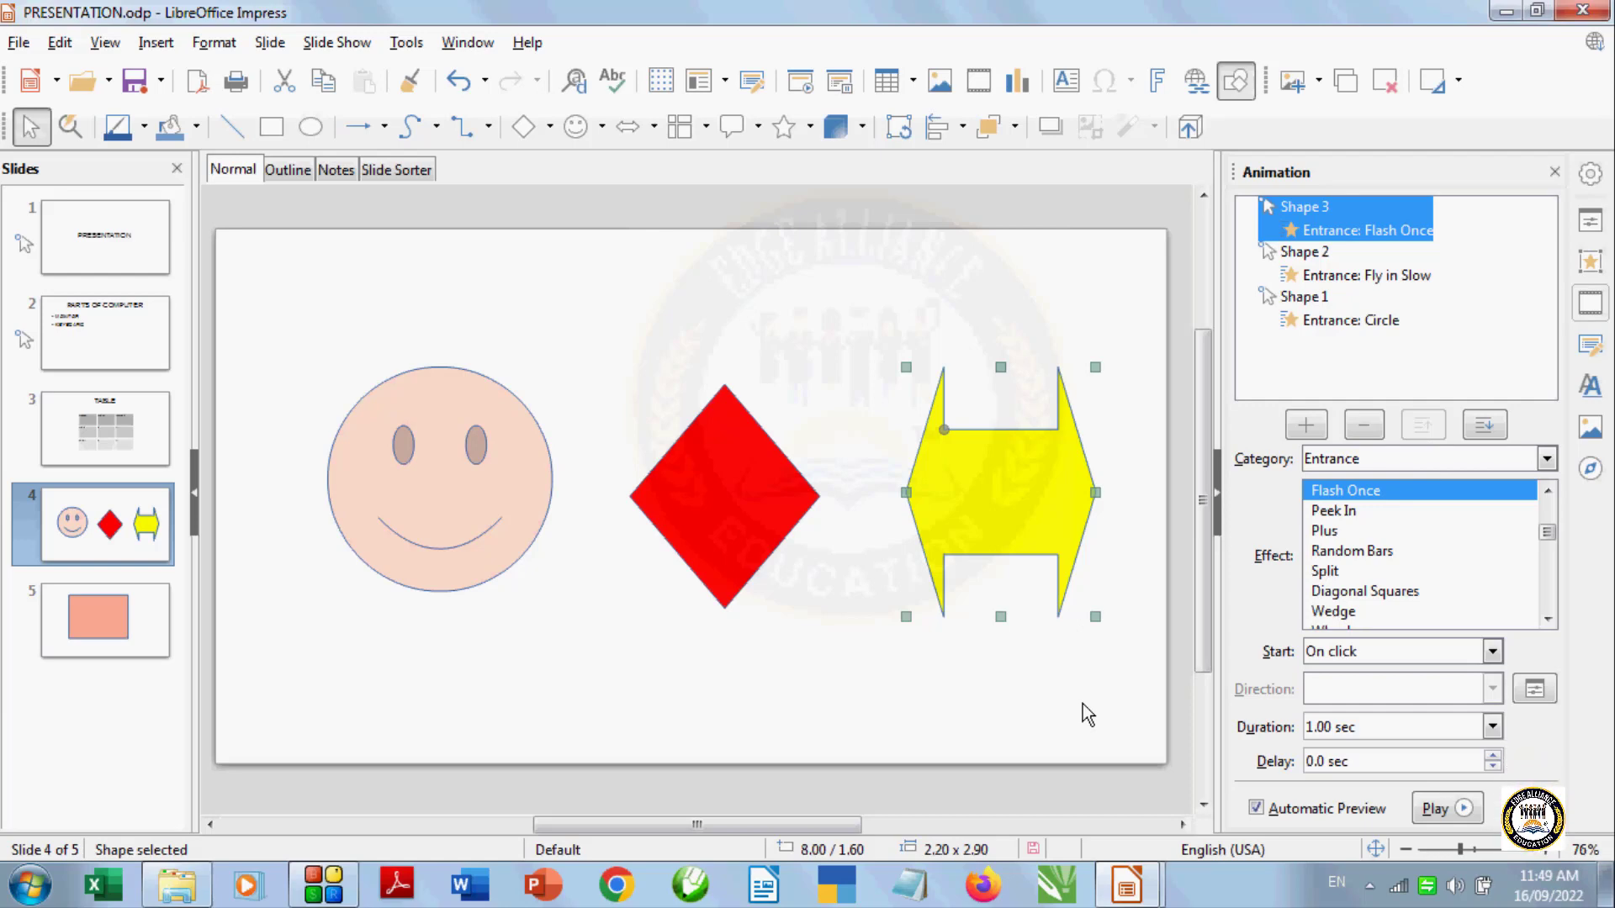
pyautogui.click(1445, 814)
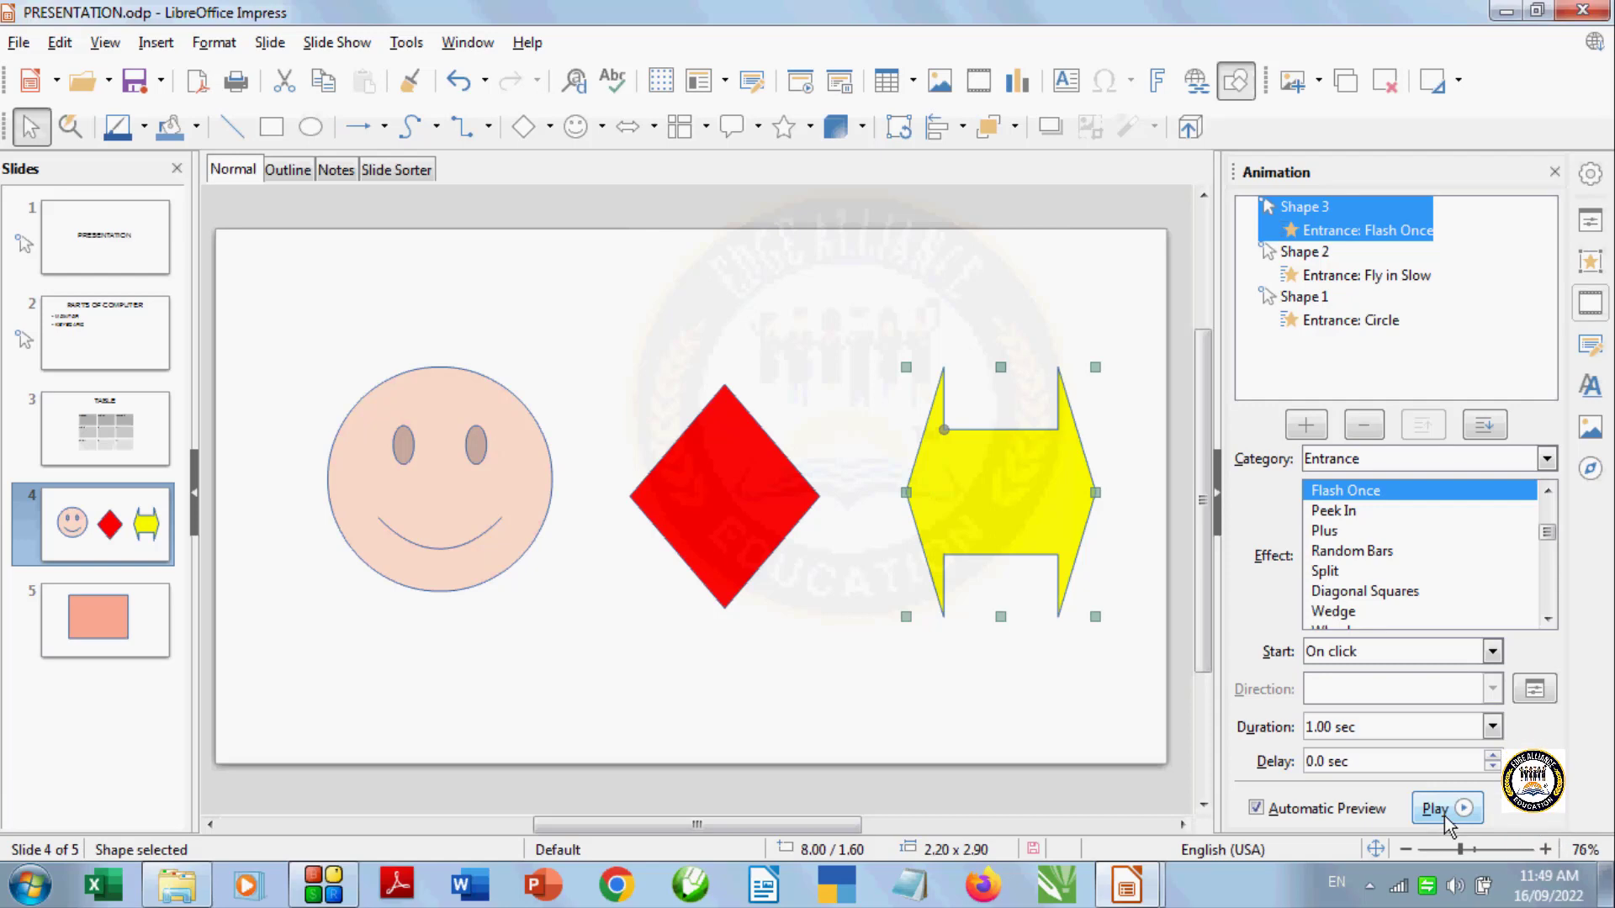
pyautogui.click(844, 656)
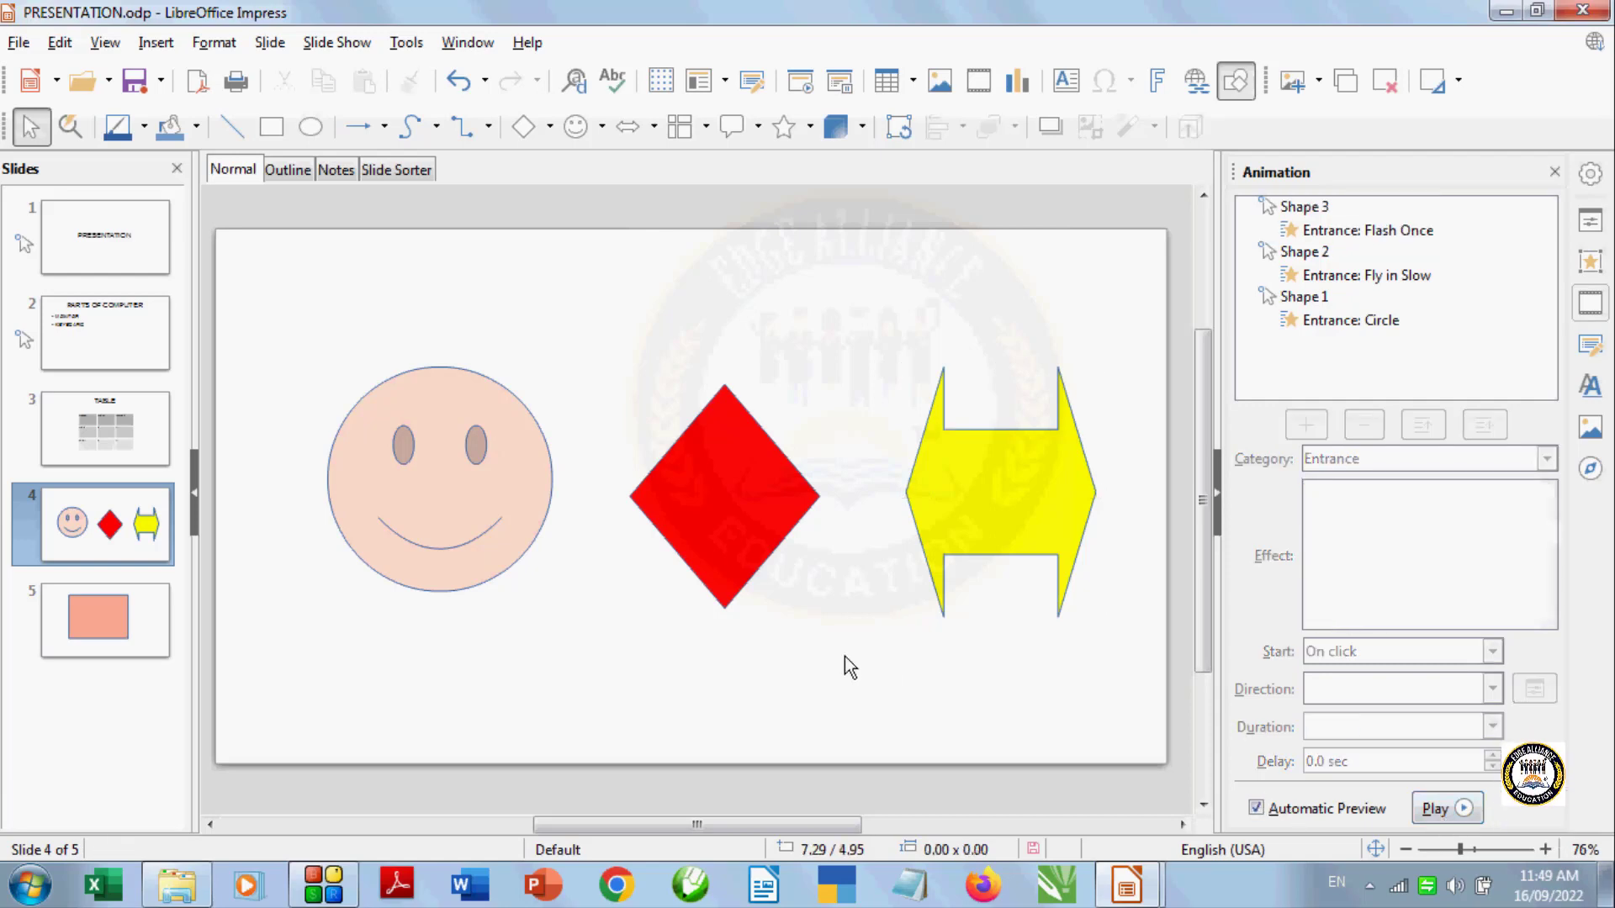
pyautogui.click(469, 509)
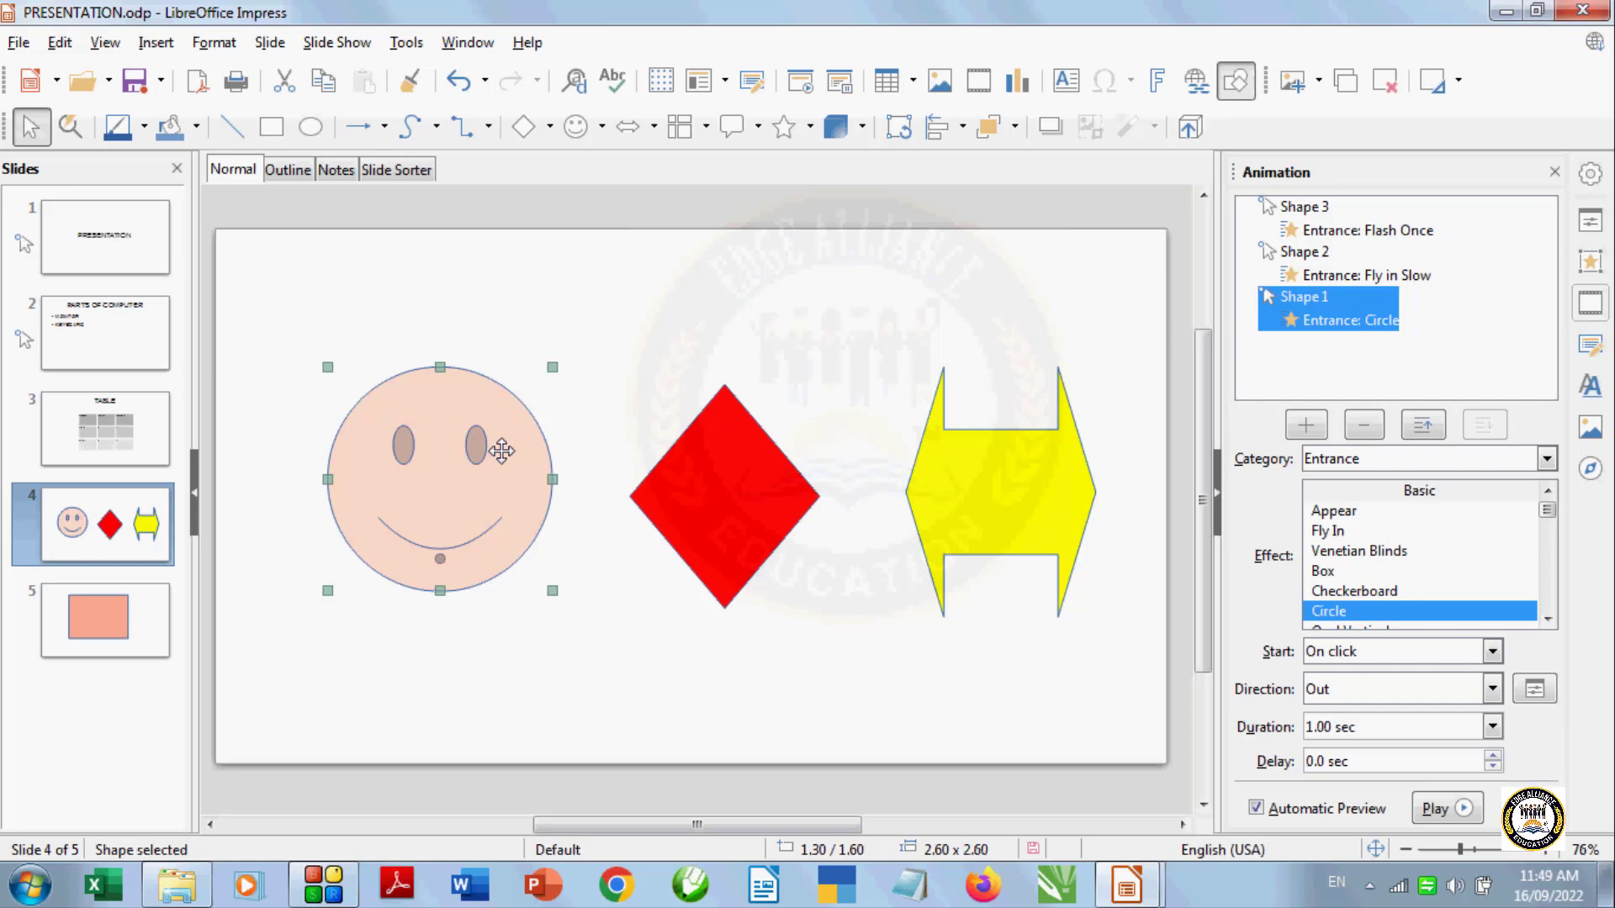
pyautogui.click(514, 515)
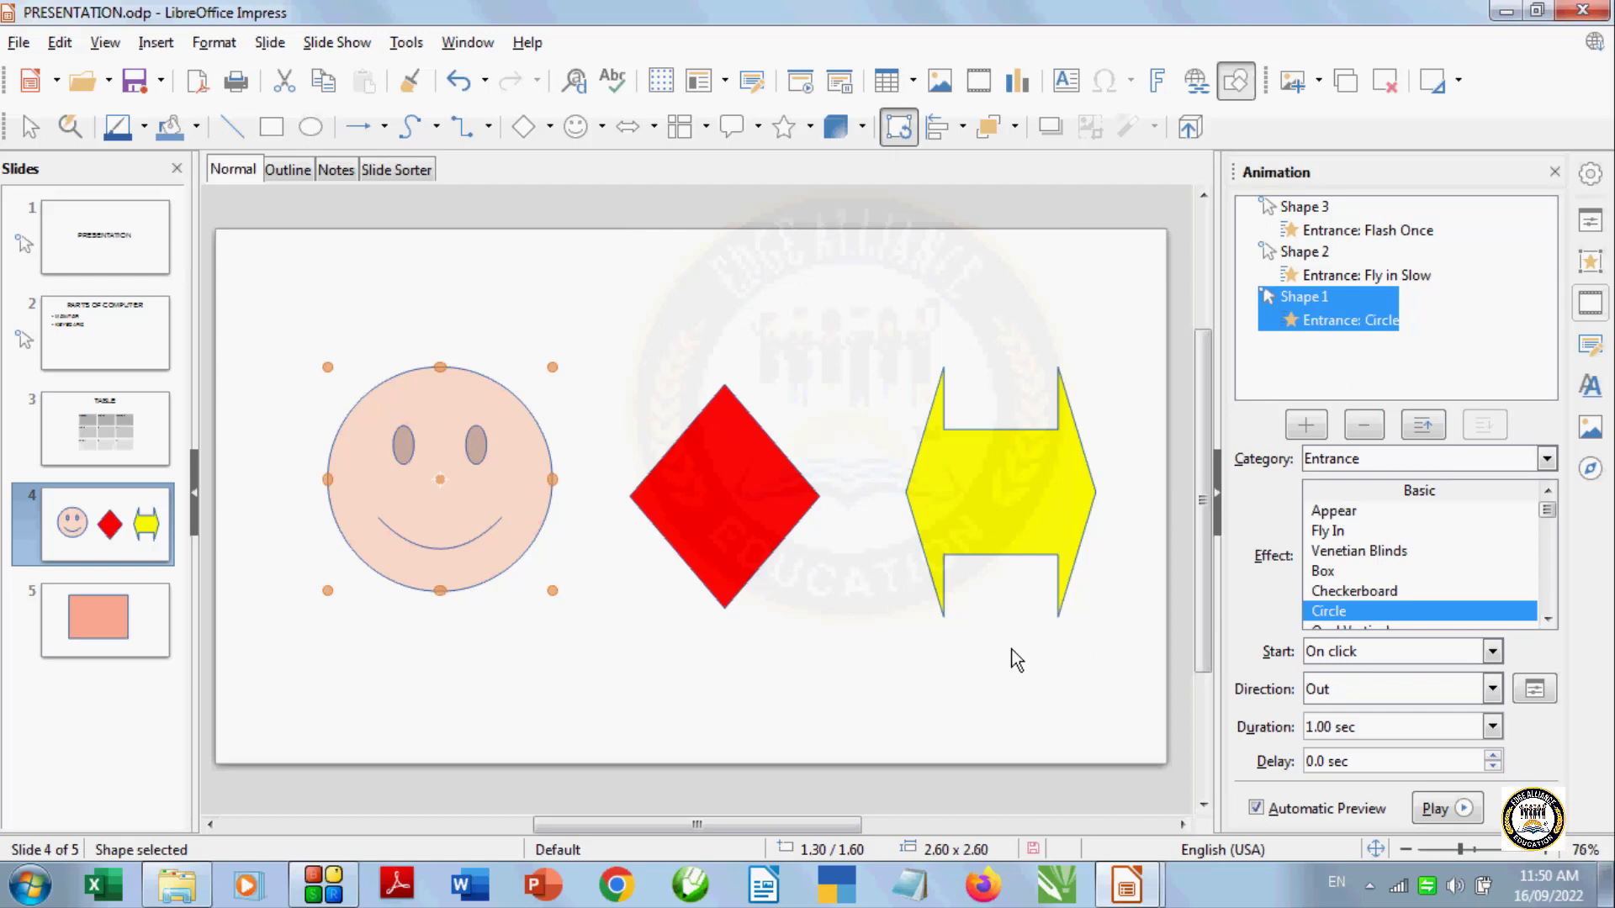
pyautogui.click(926, 645)
# Move the arrow's Flash Once animation down two places to the bottom of the order and preview it
pyautogui.click(1346, 232)
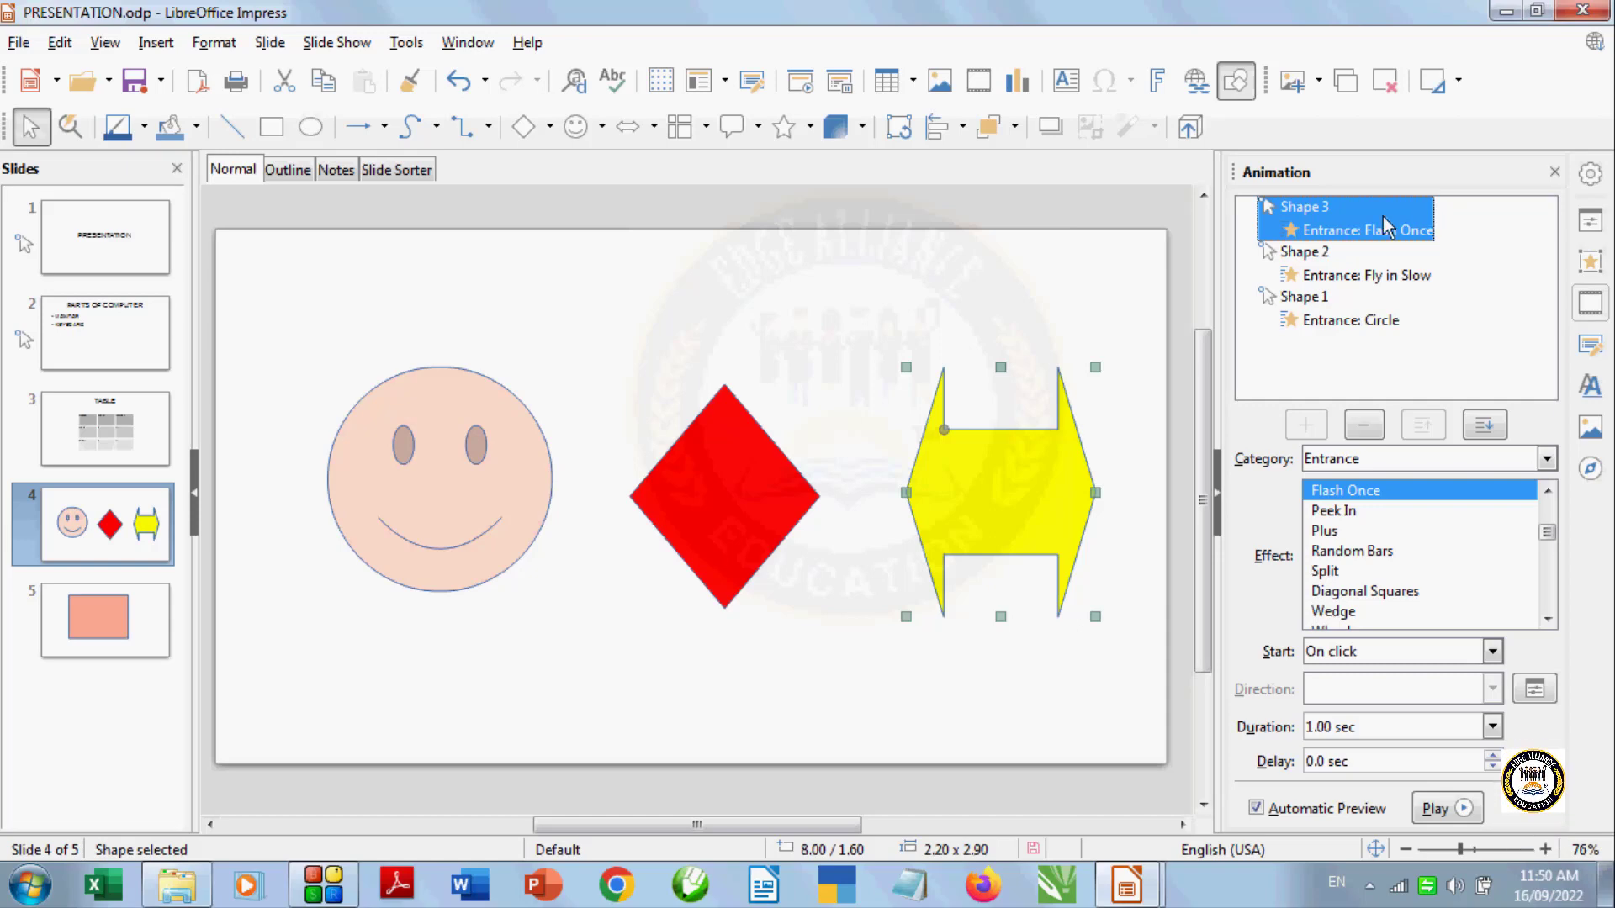
pyautogui.click(1495, 434)
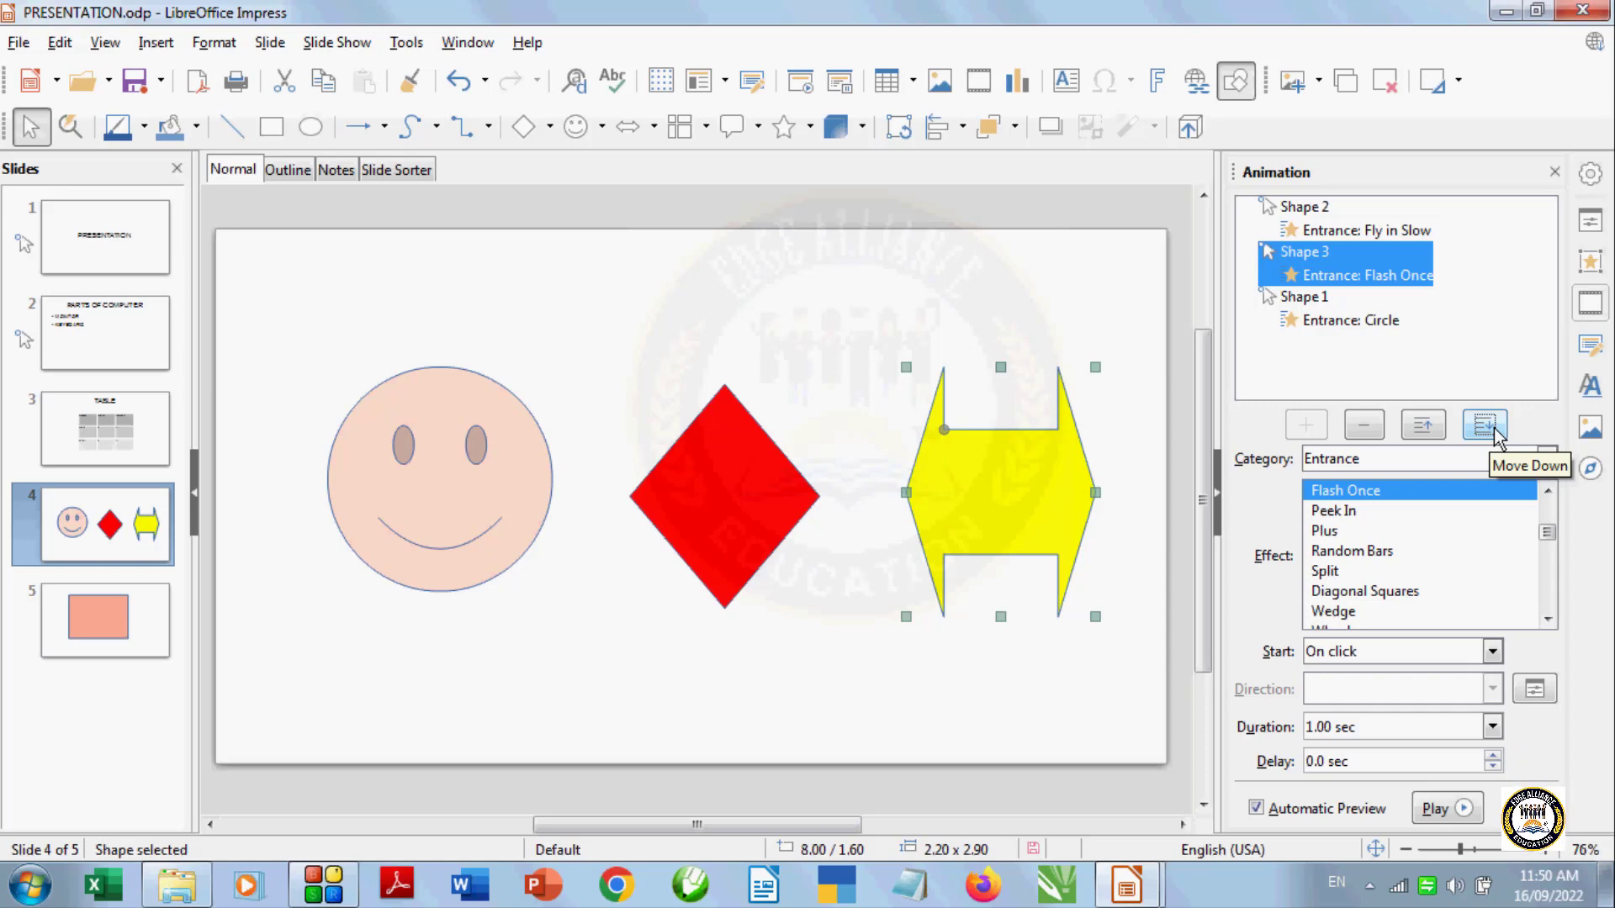
pyautogui.click(1495, 435)
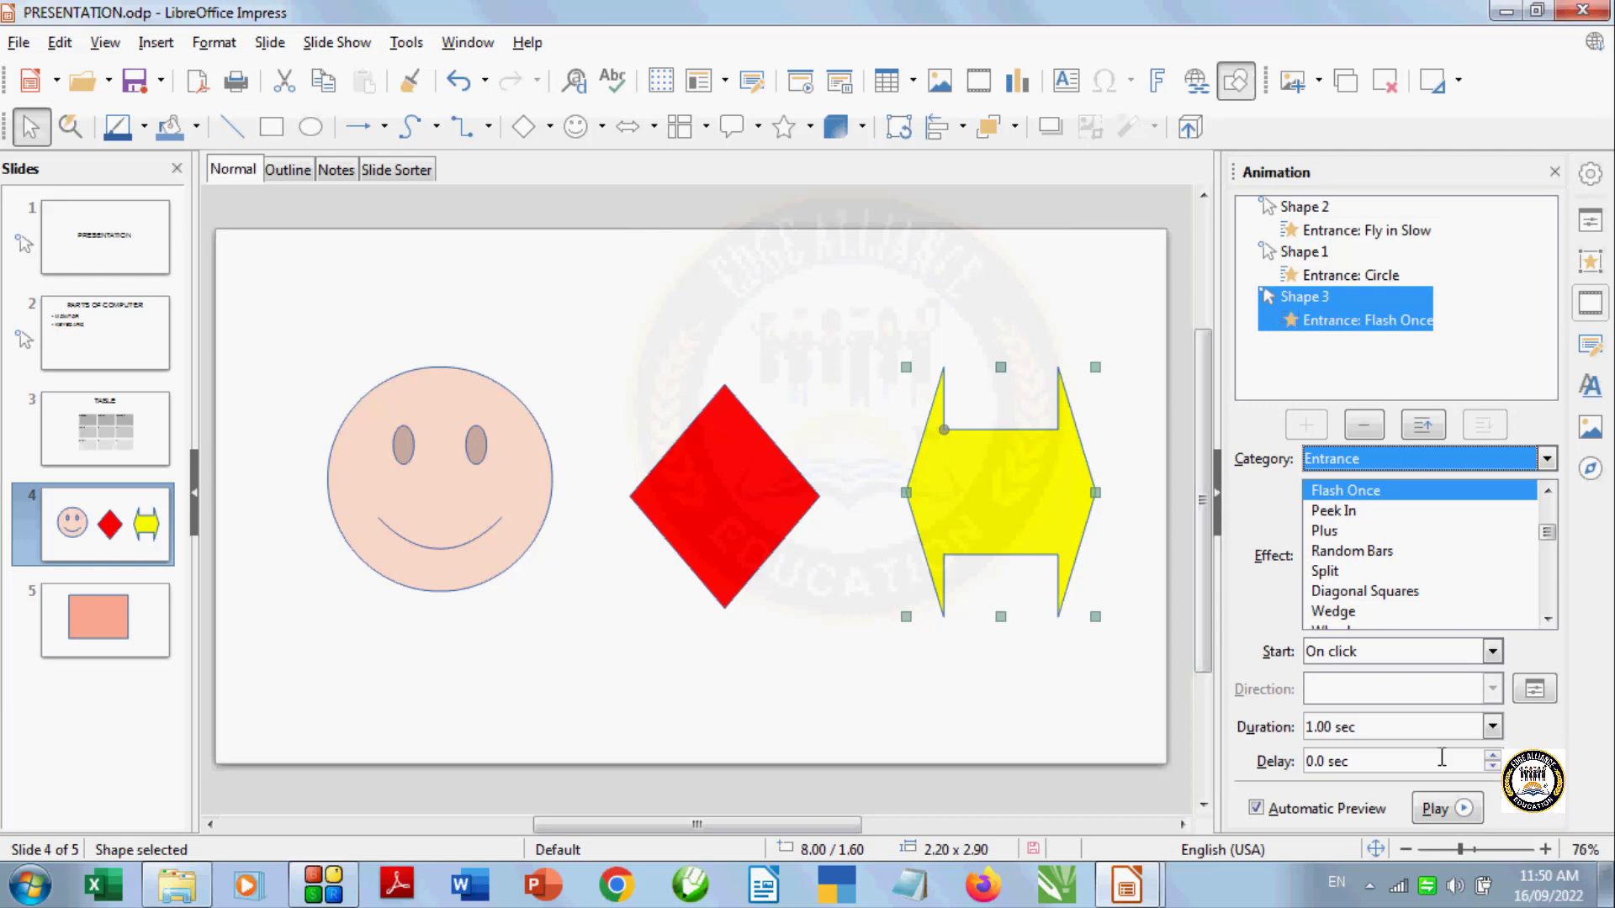
pyautogui.click(1436, 812)
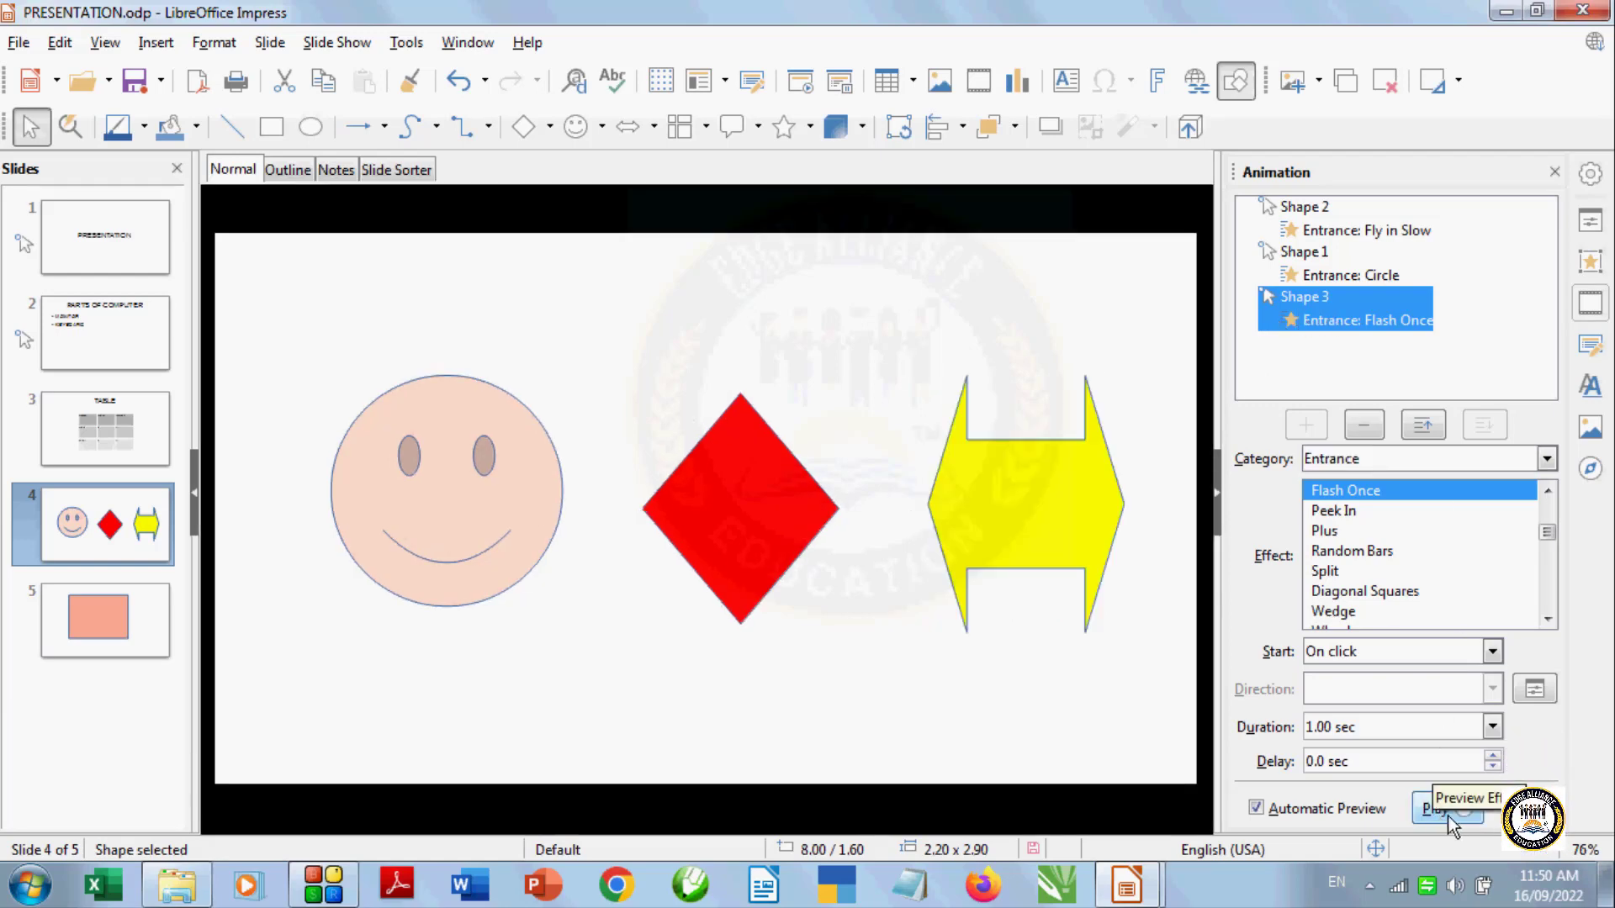
# Move the arrow's Flash Once animation up to the top, then back down to the bottom of the order
pyautogui.click(1423, 425)
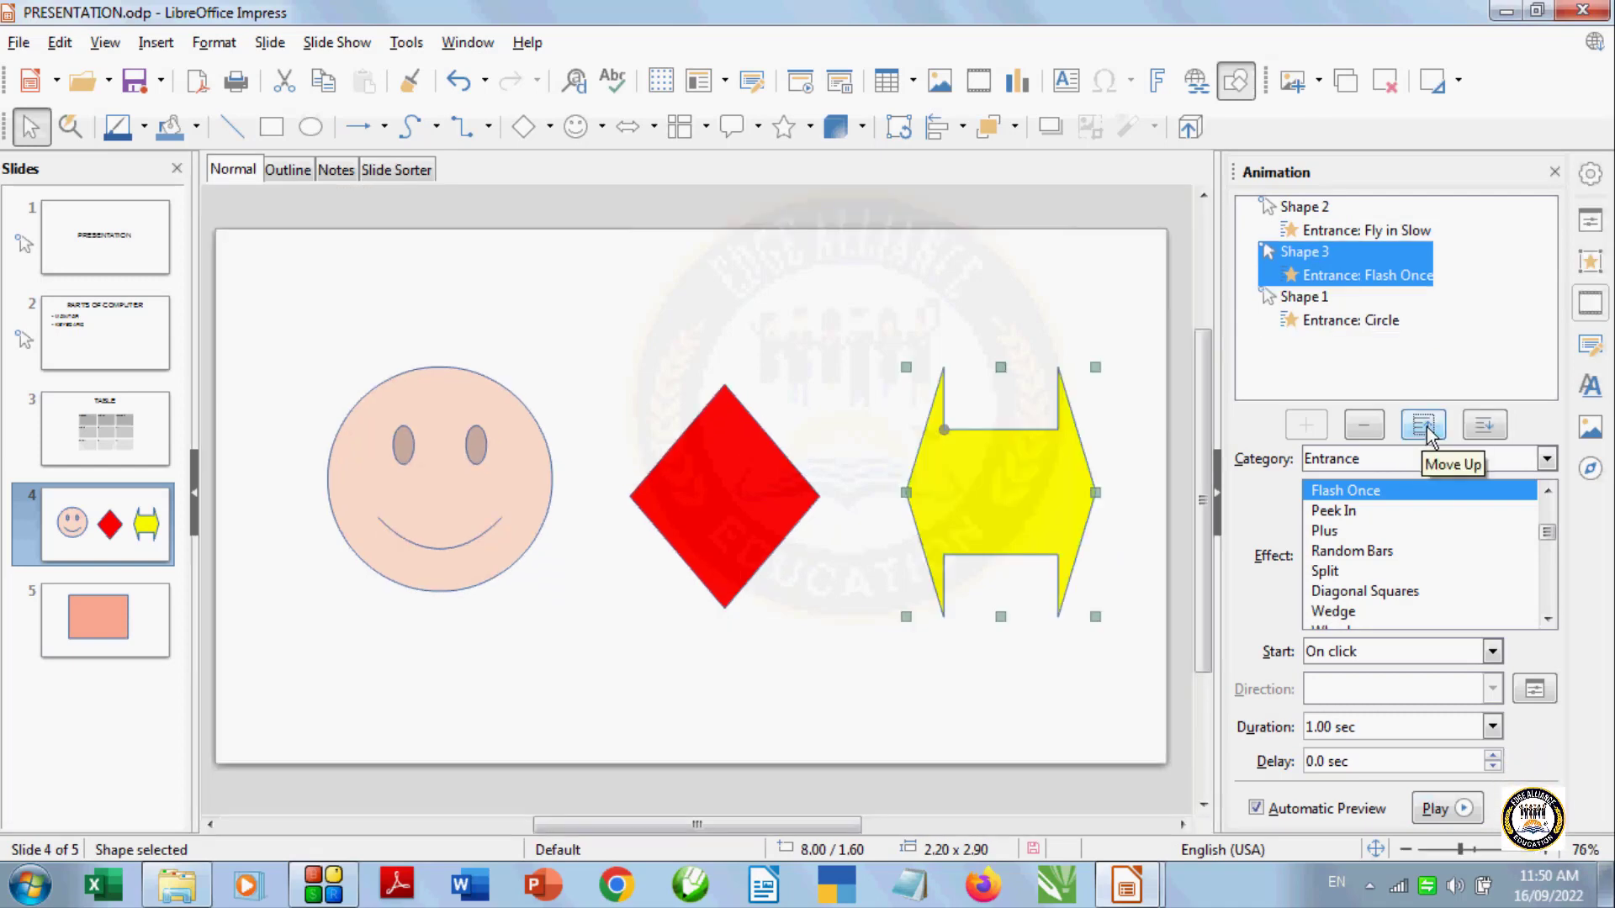
pyautogui.click(1424, 425)
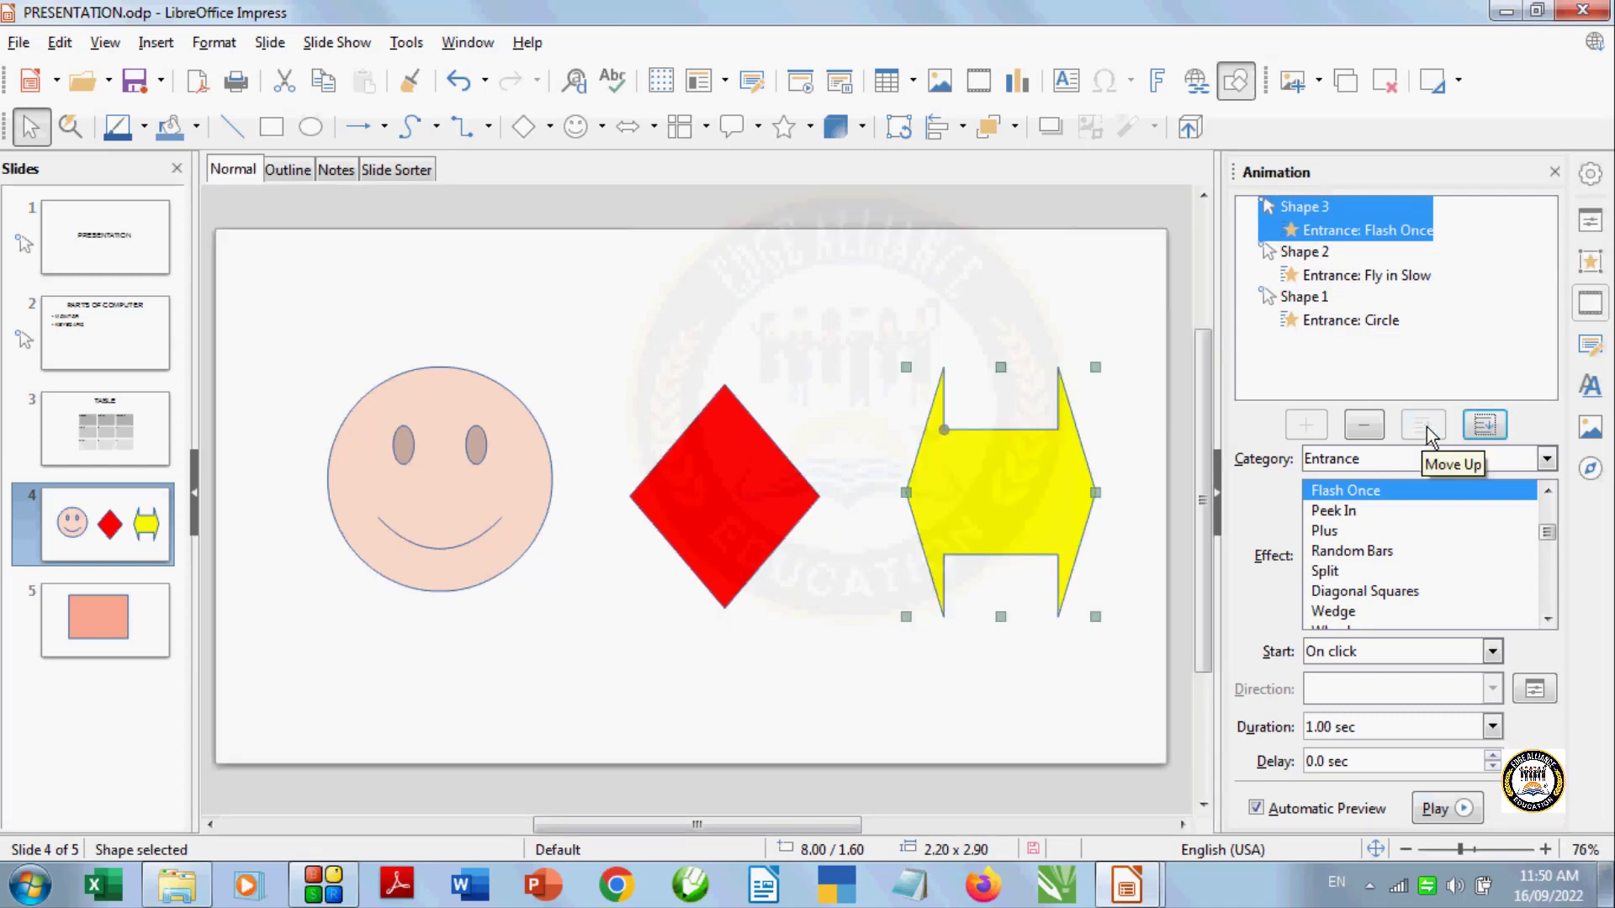
pyautogui.click(1484, 425)
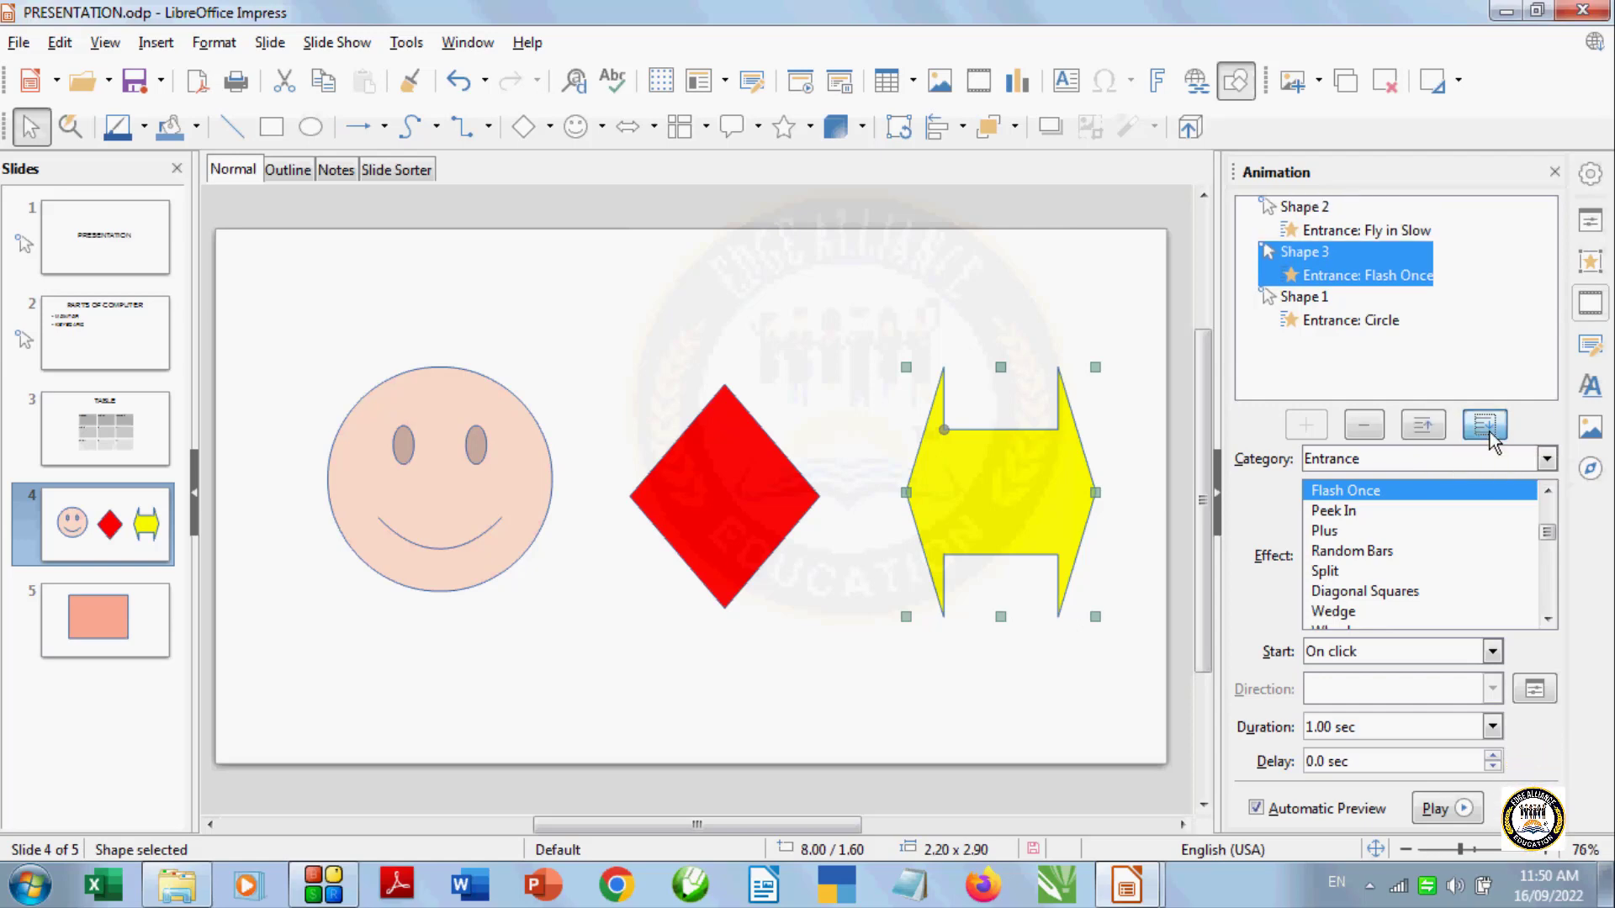
pyautogui.click(1484, 425)
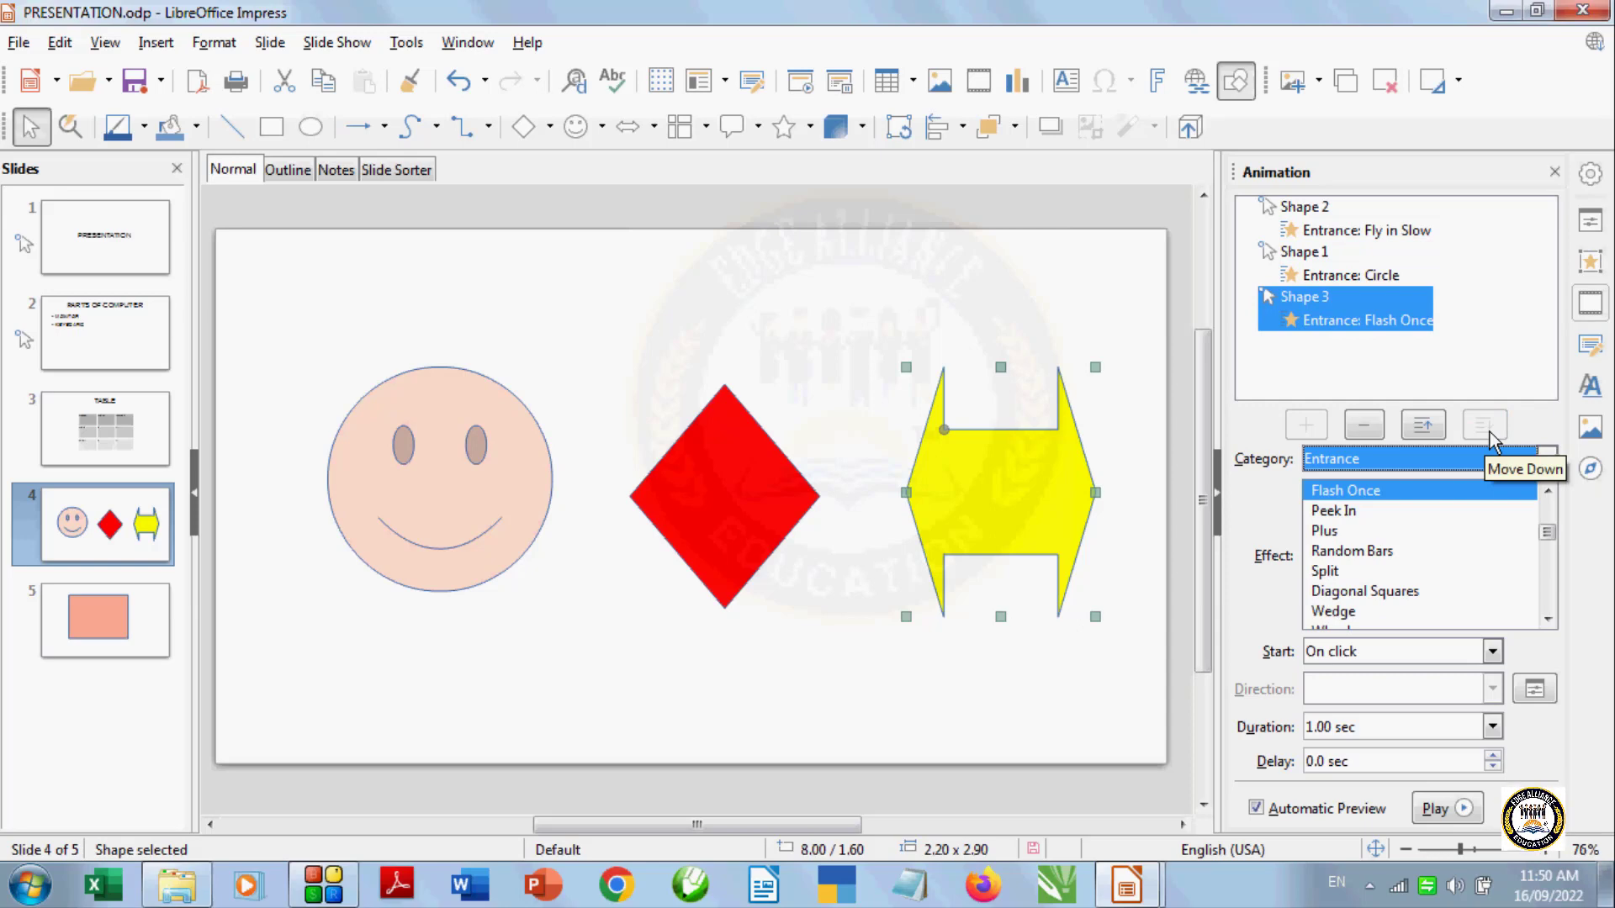
pyautogui.click(877, 660)
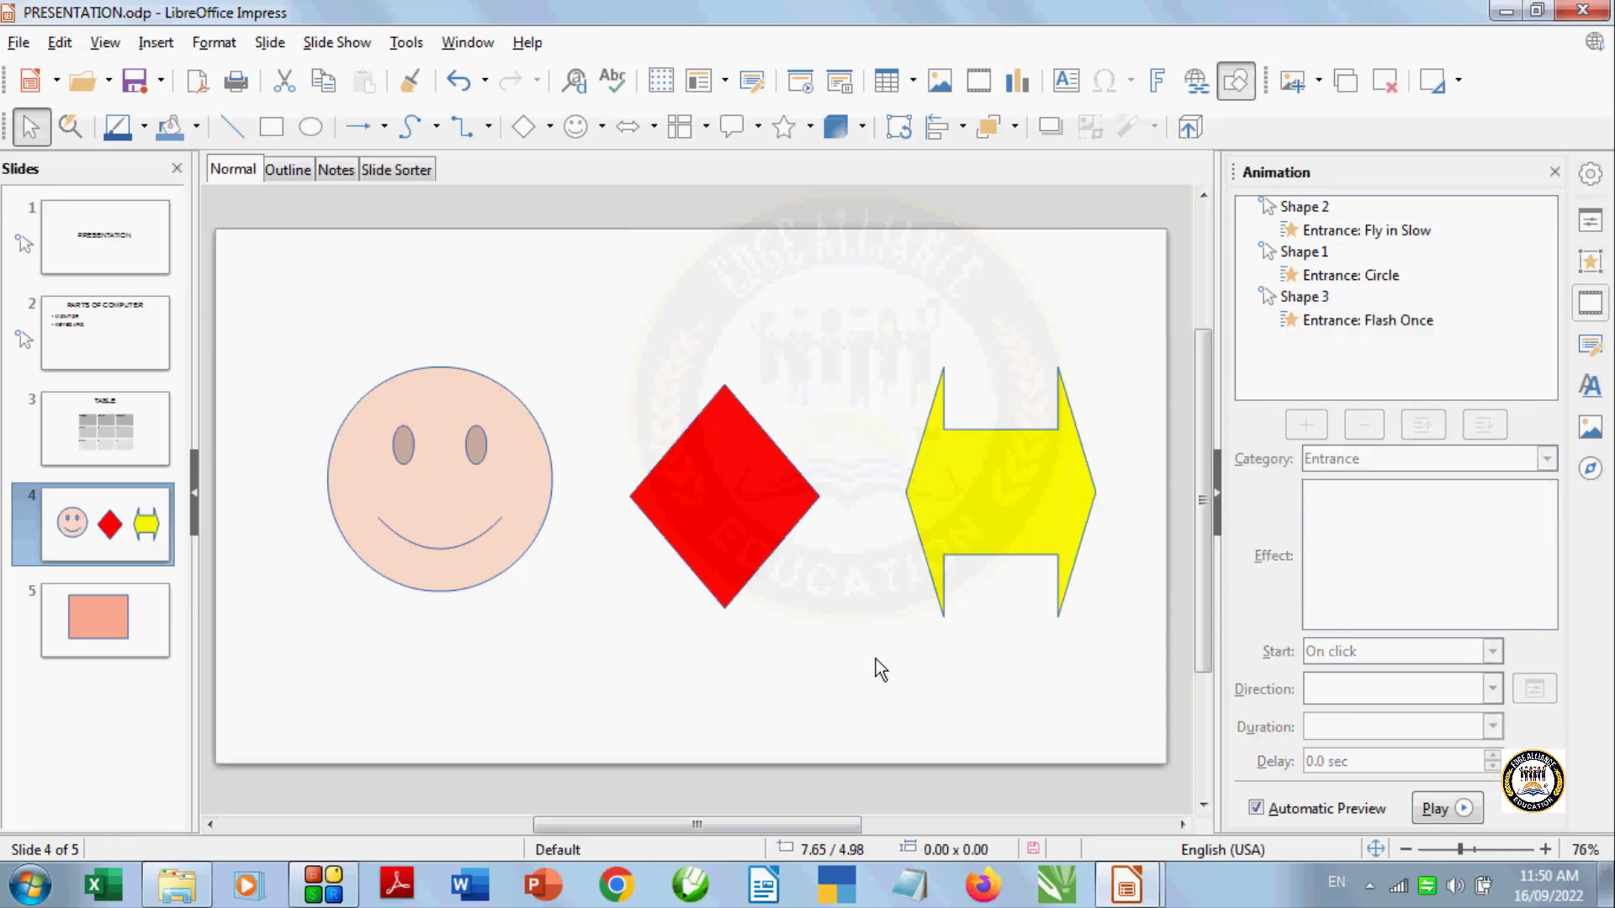
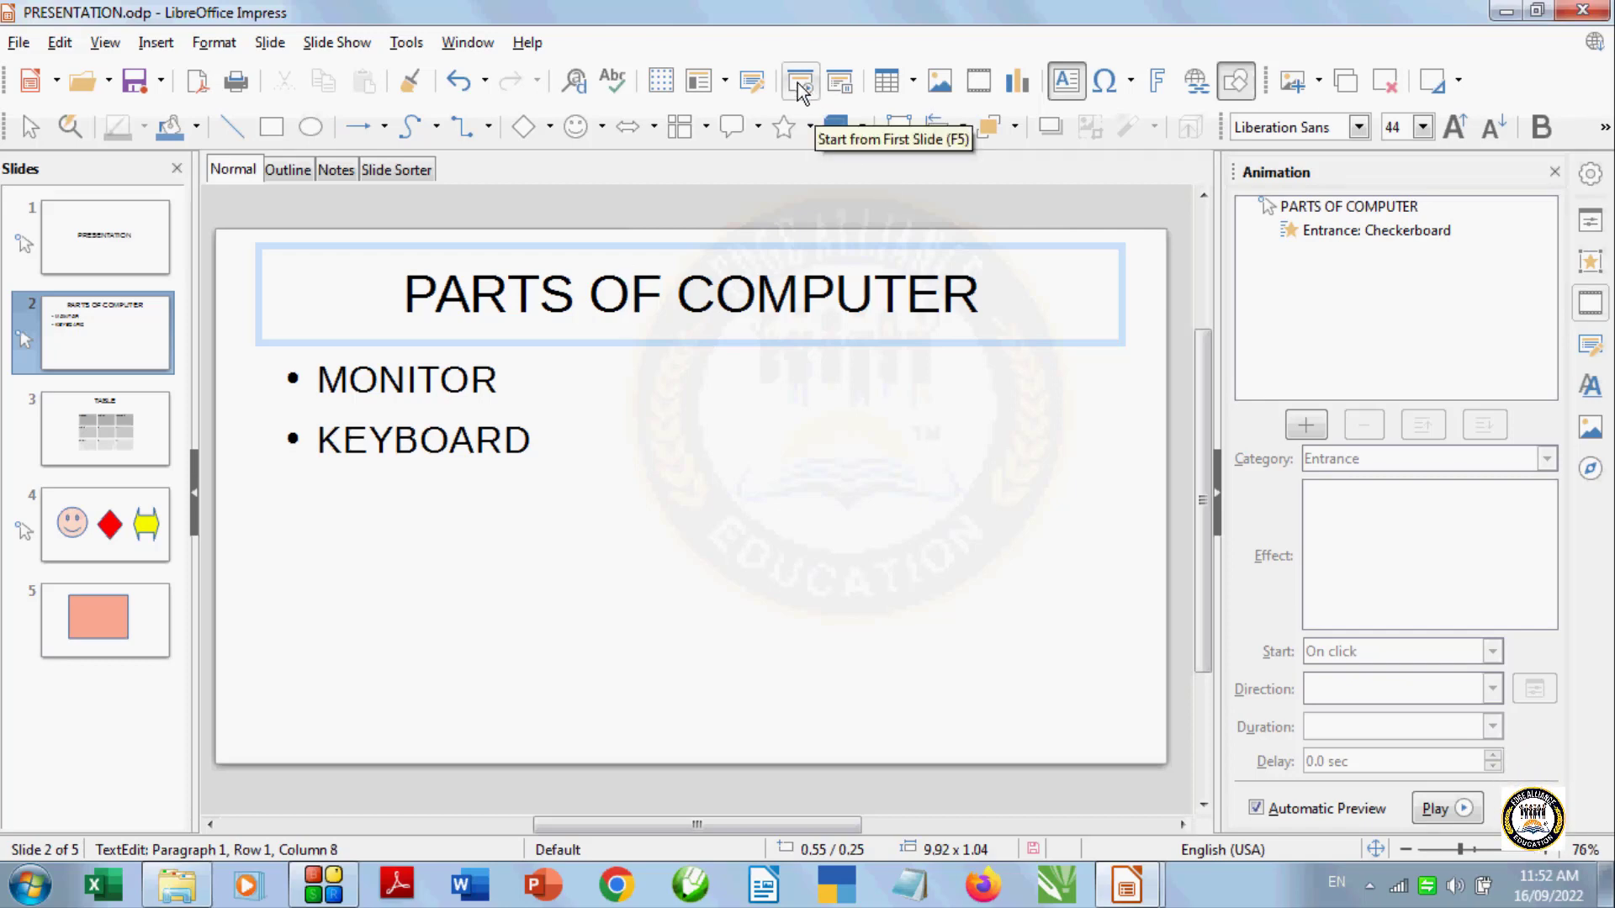
# Run the slide show from the first slide and advance through every slide to the end
pyautogui.click(799, 84)
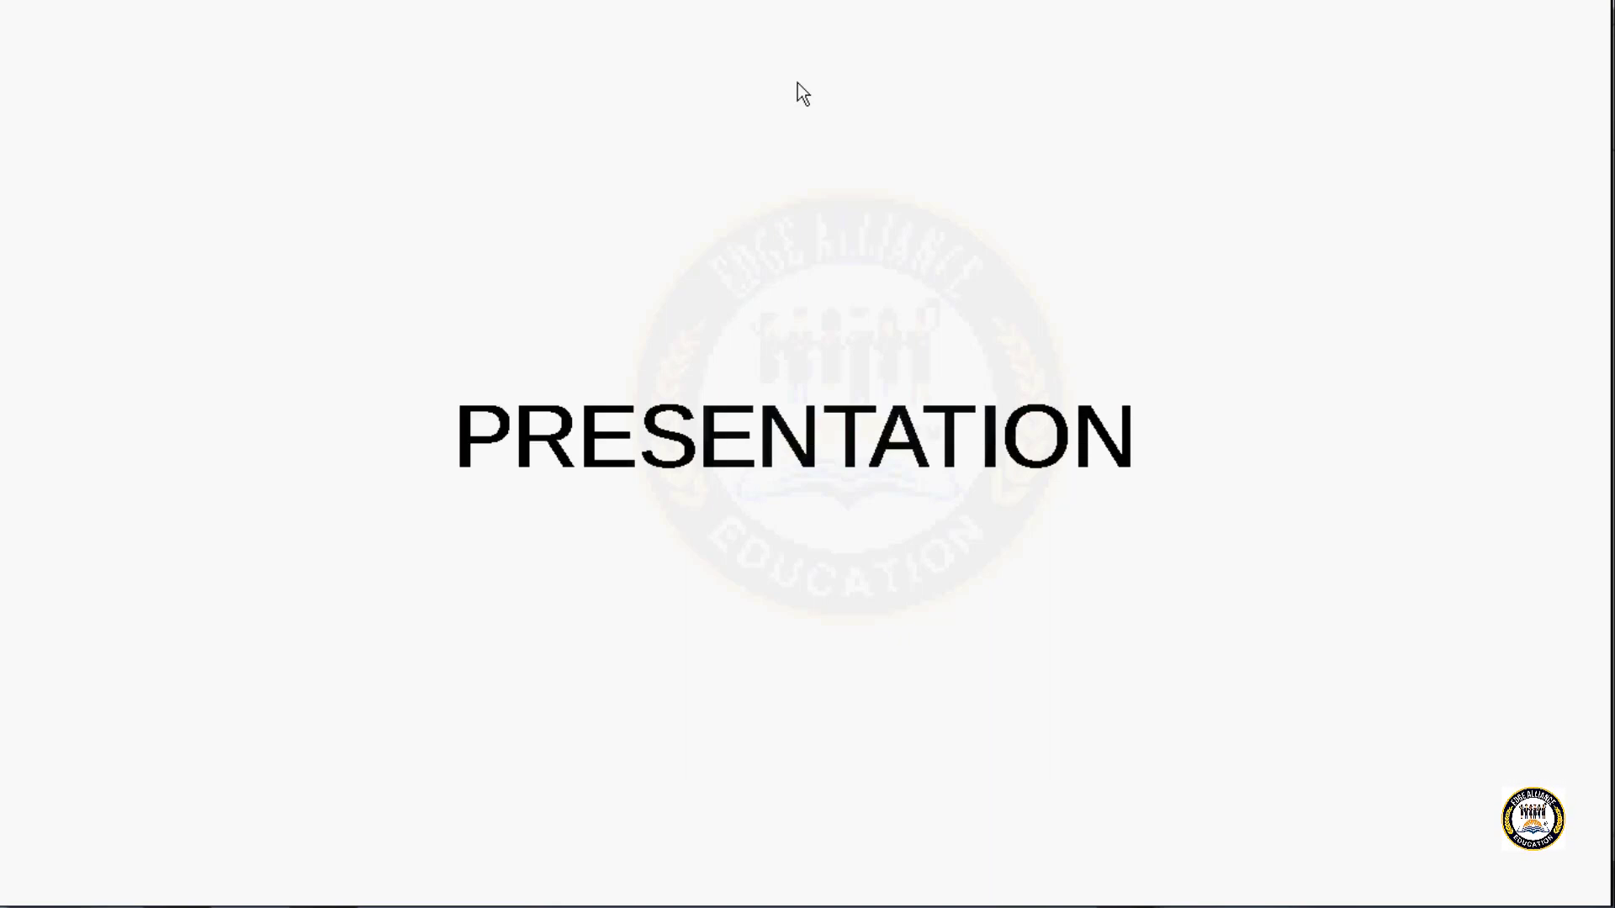
pyautogui.click(797, 82)
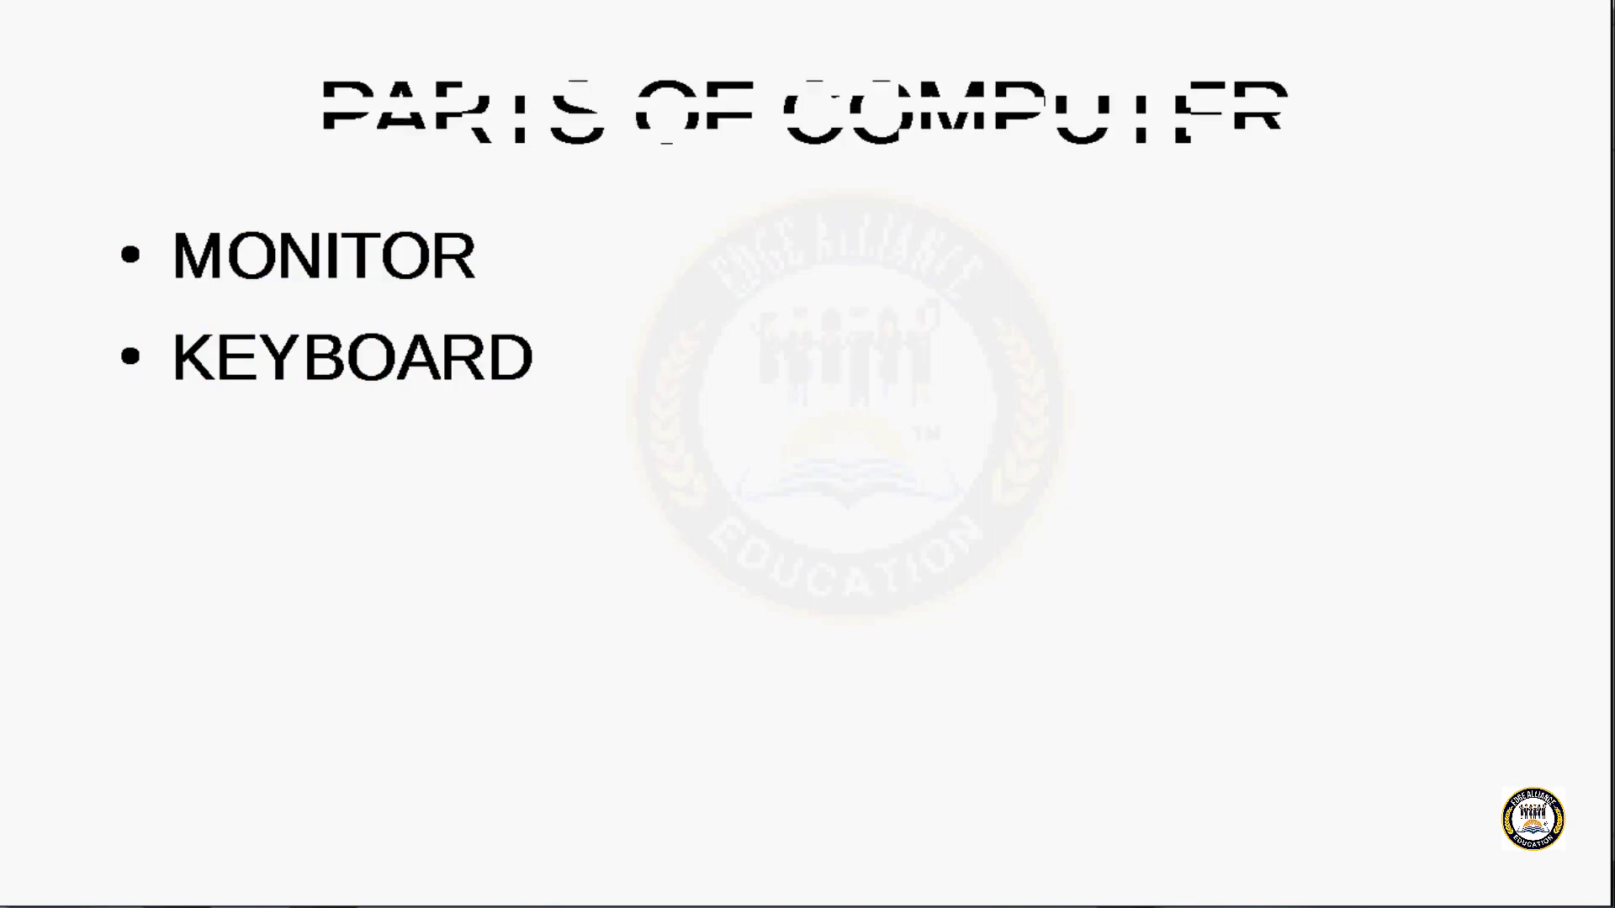
pyautogui.press('Right')
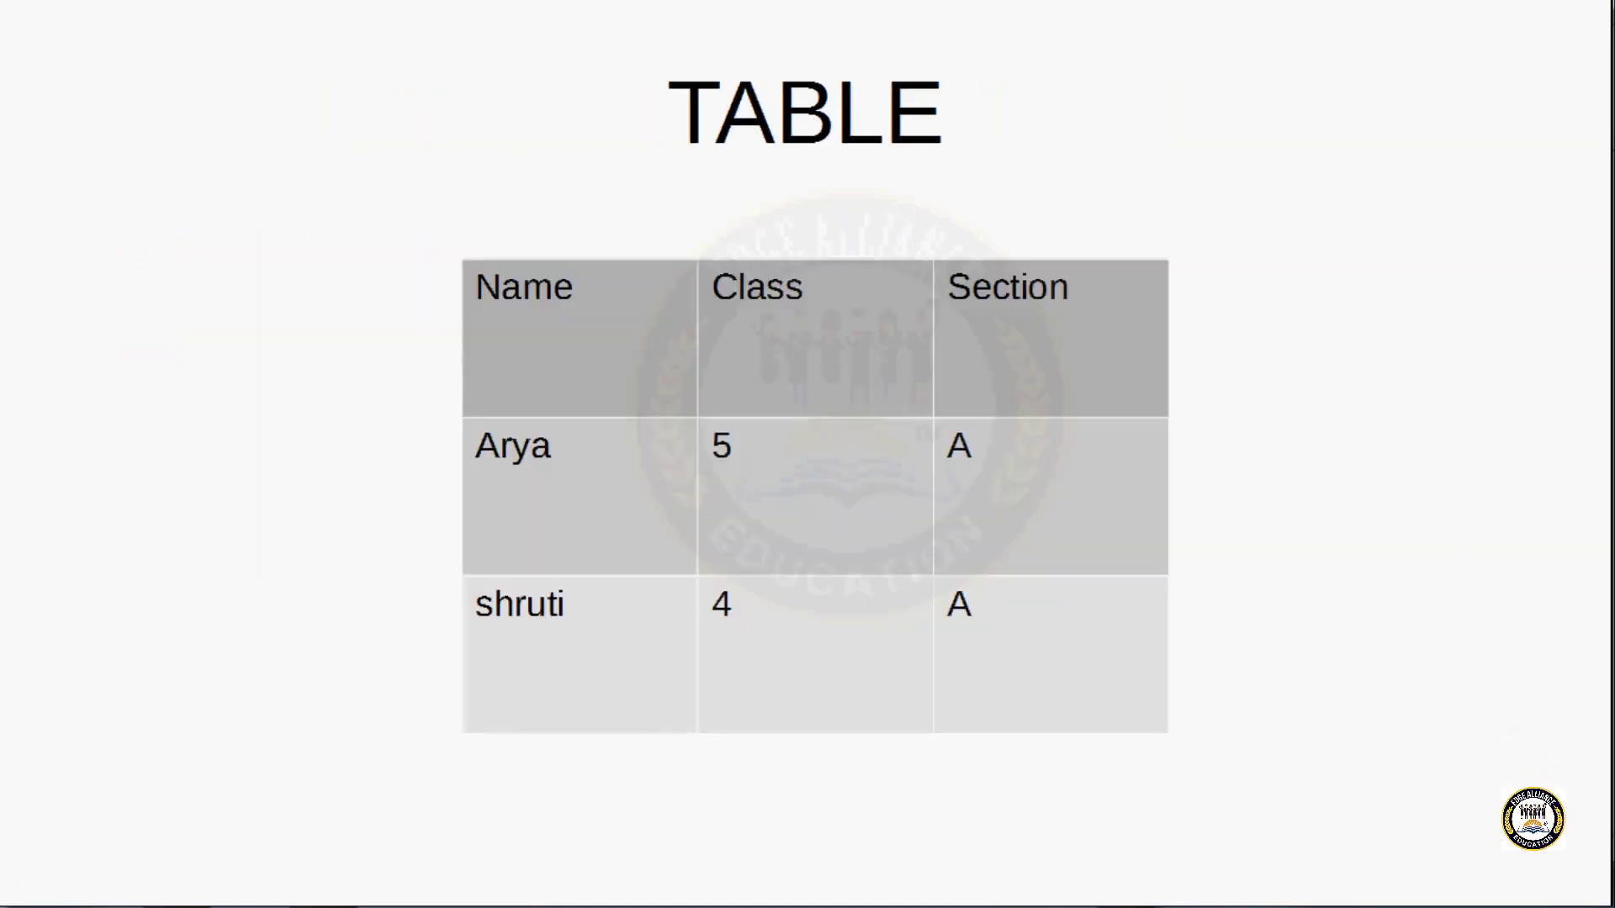
pyautogui.press('Right')
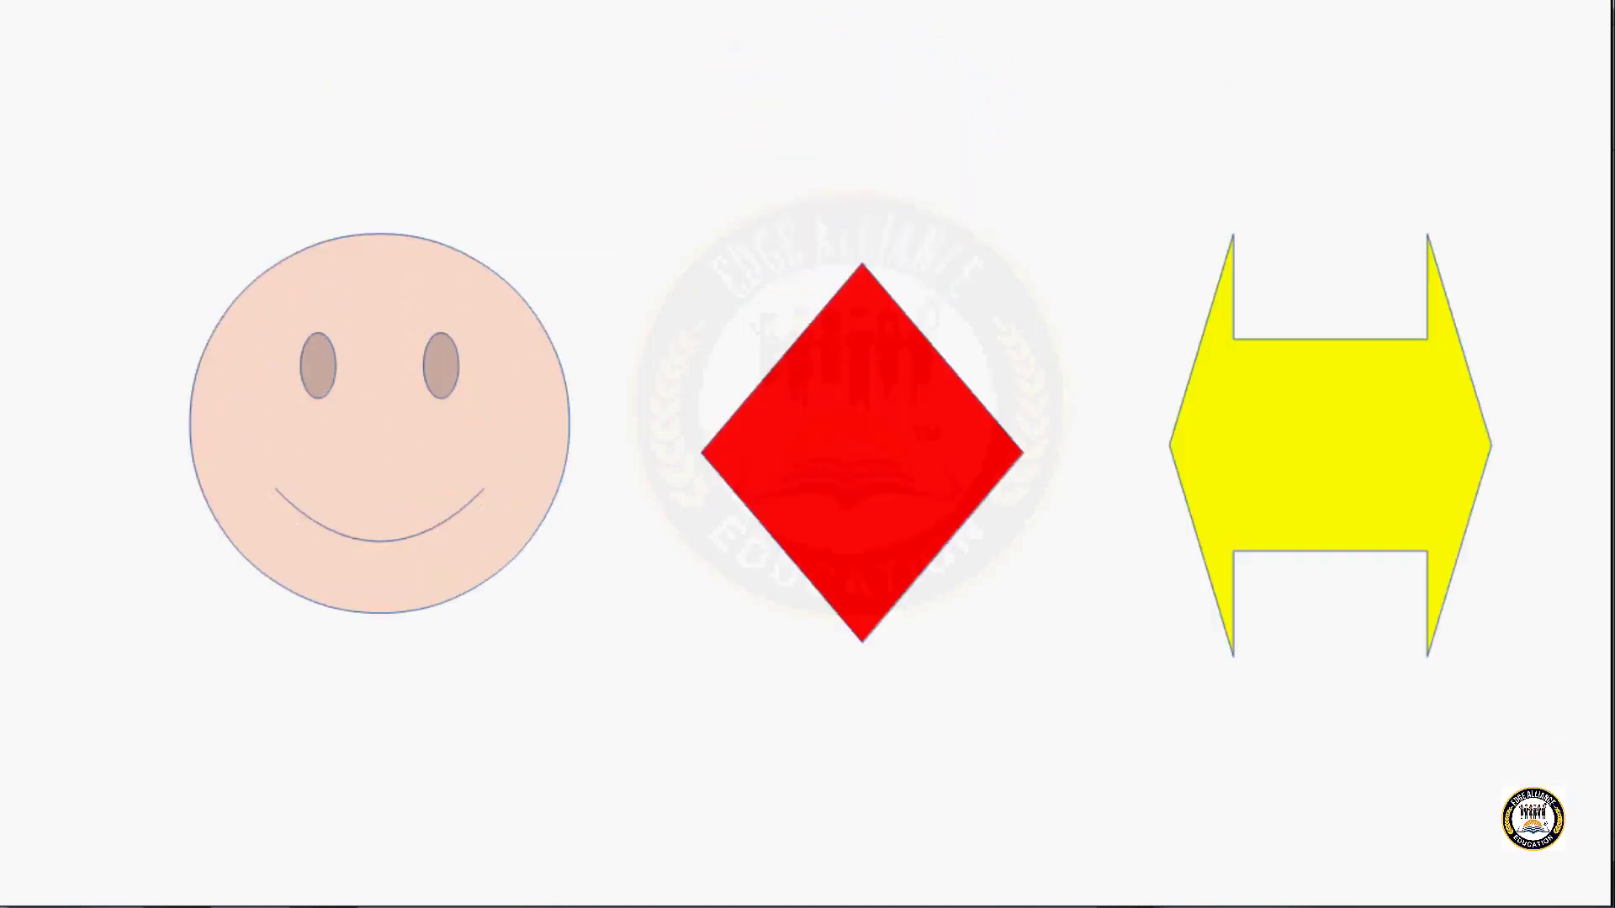
pyautogui.press('Right')
pyautogui.press('Right')
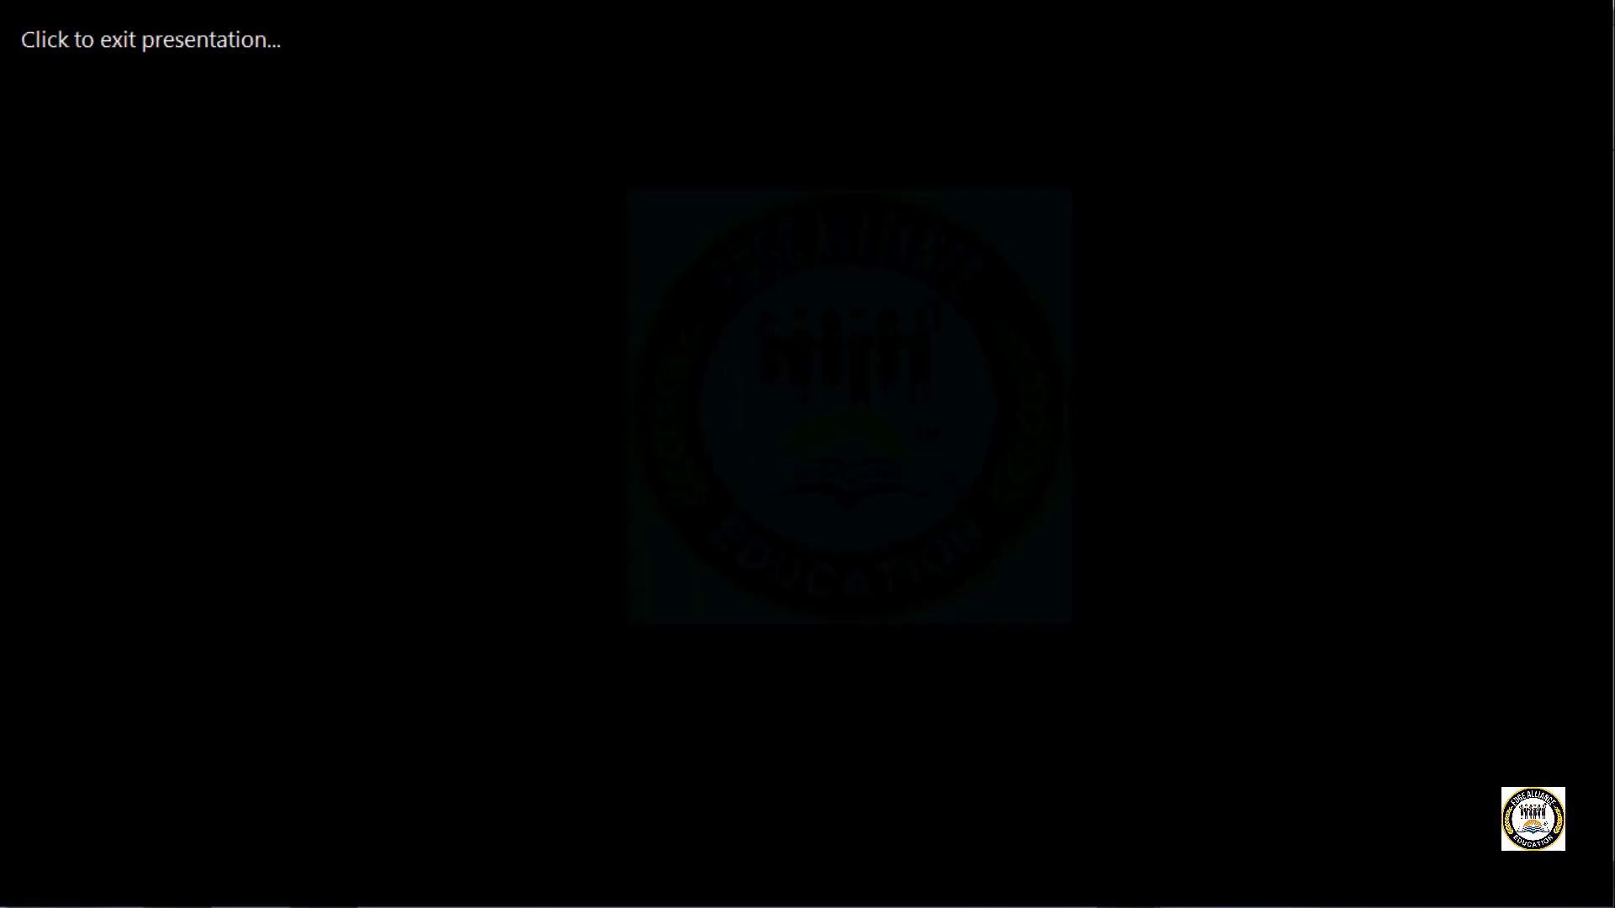
pyautogui.press('Right')
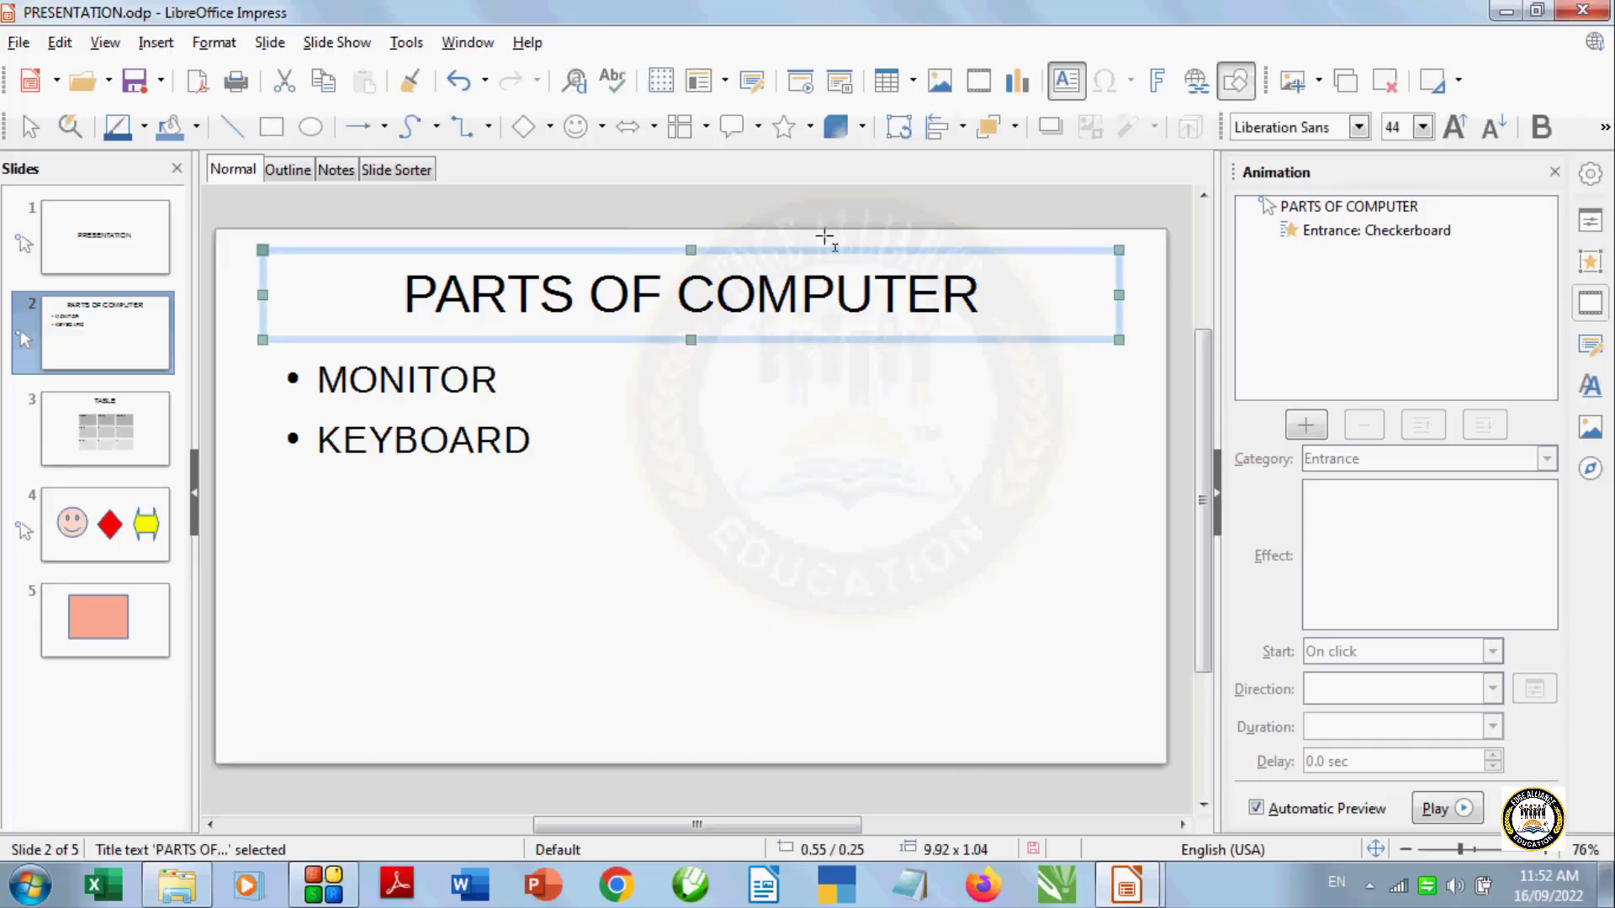
# Select the diamond on slide 4 and set its Fly in Slow animation to start On click
pyautogui.click(98, 534)
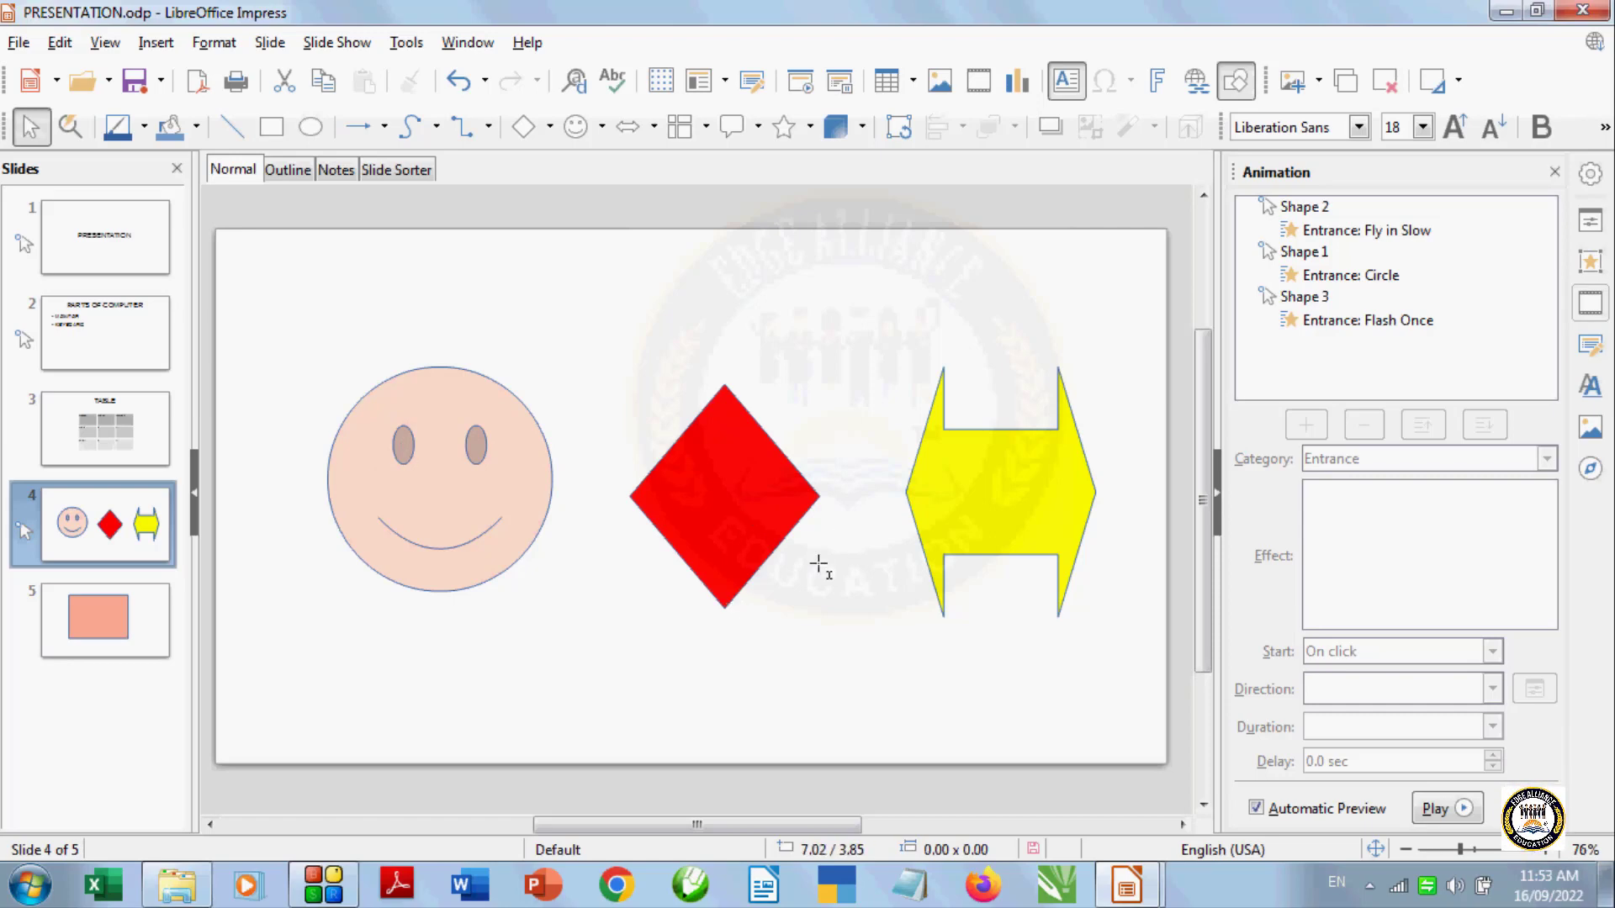
pyautogui.click(722, 510)
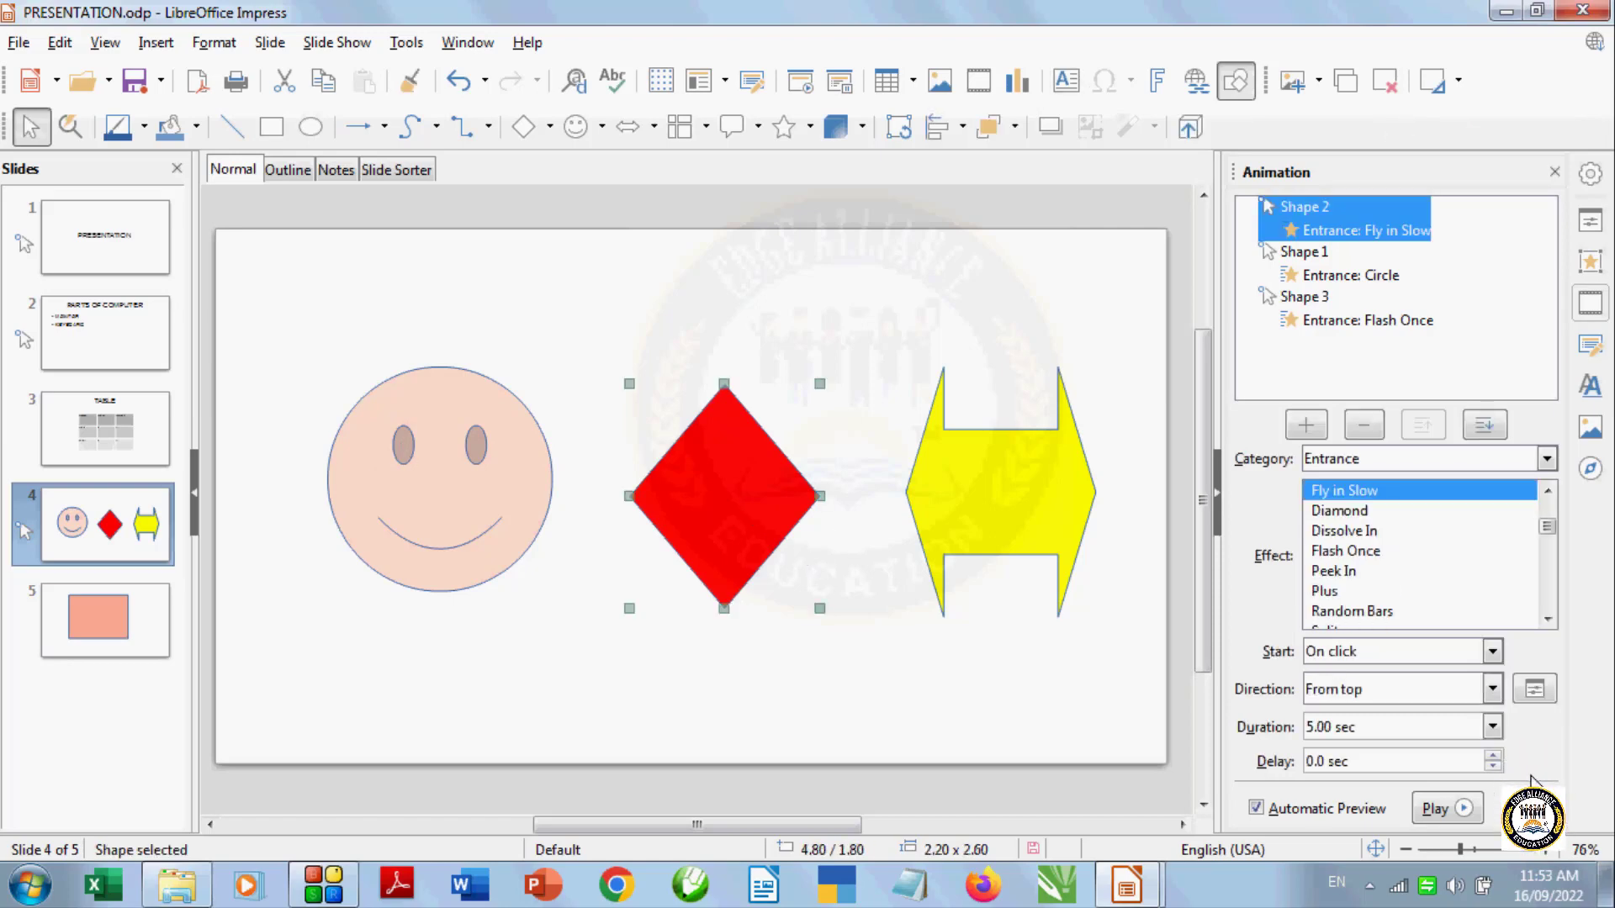
pyautogui.click(1493, 651)
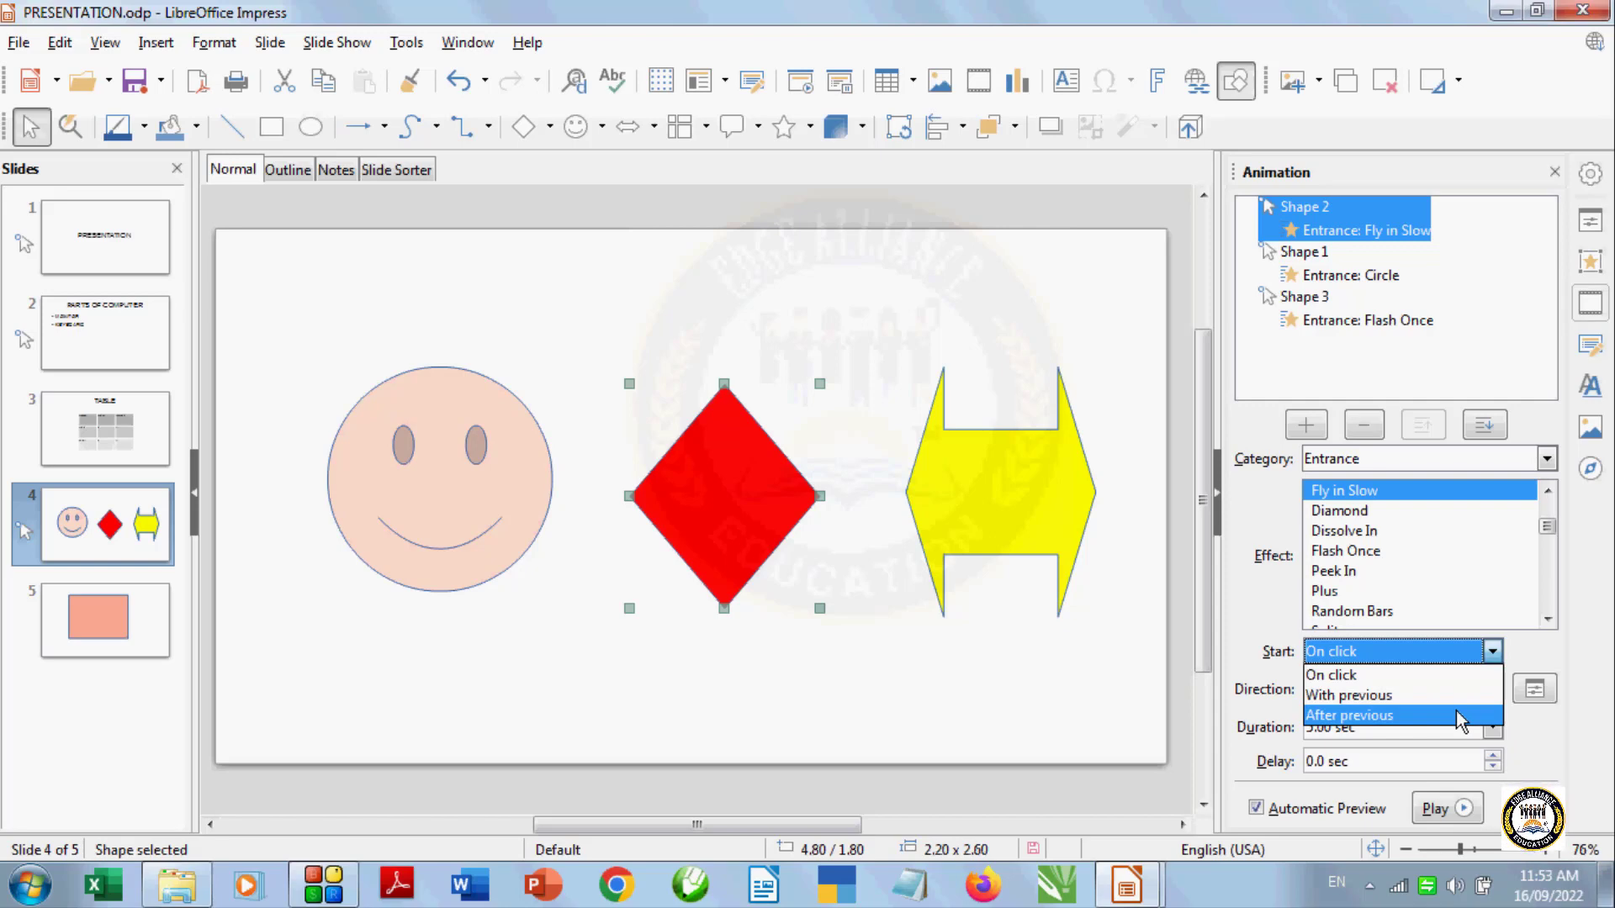
pyautogui.click(1411, 681)
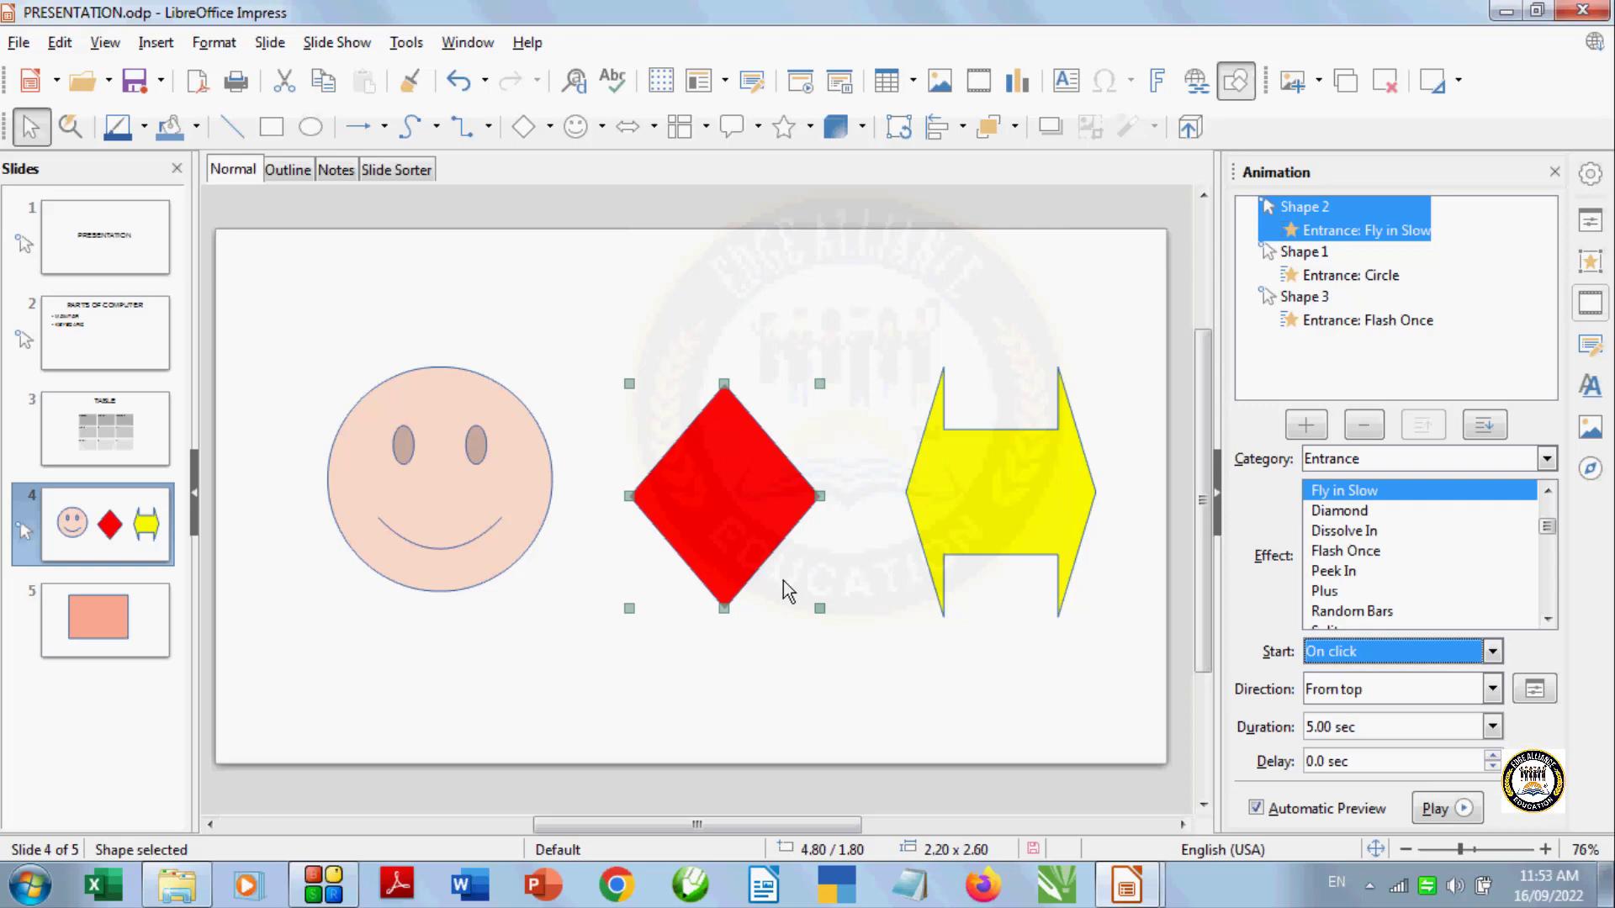
# Play the slide show from the current slide, advancing through the shape animations to the end
pyautogui.click(844, 93)
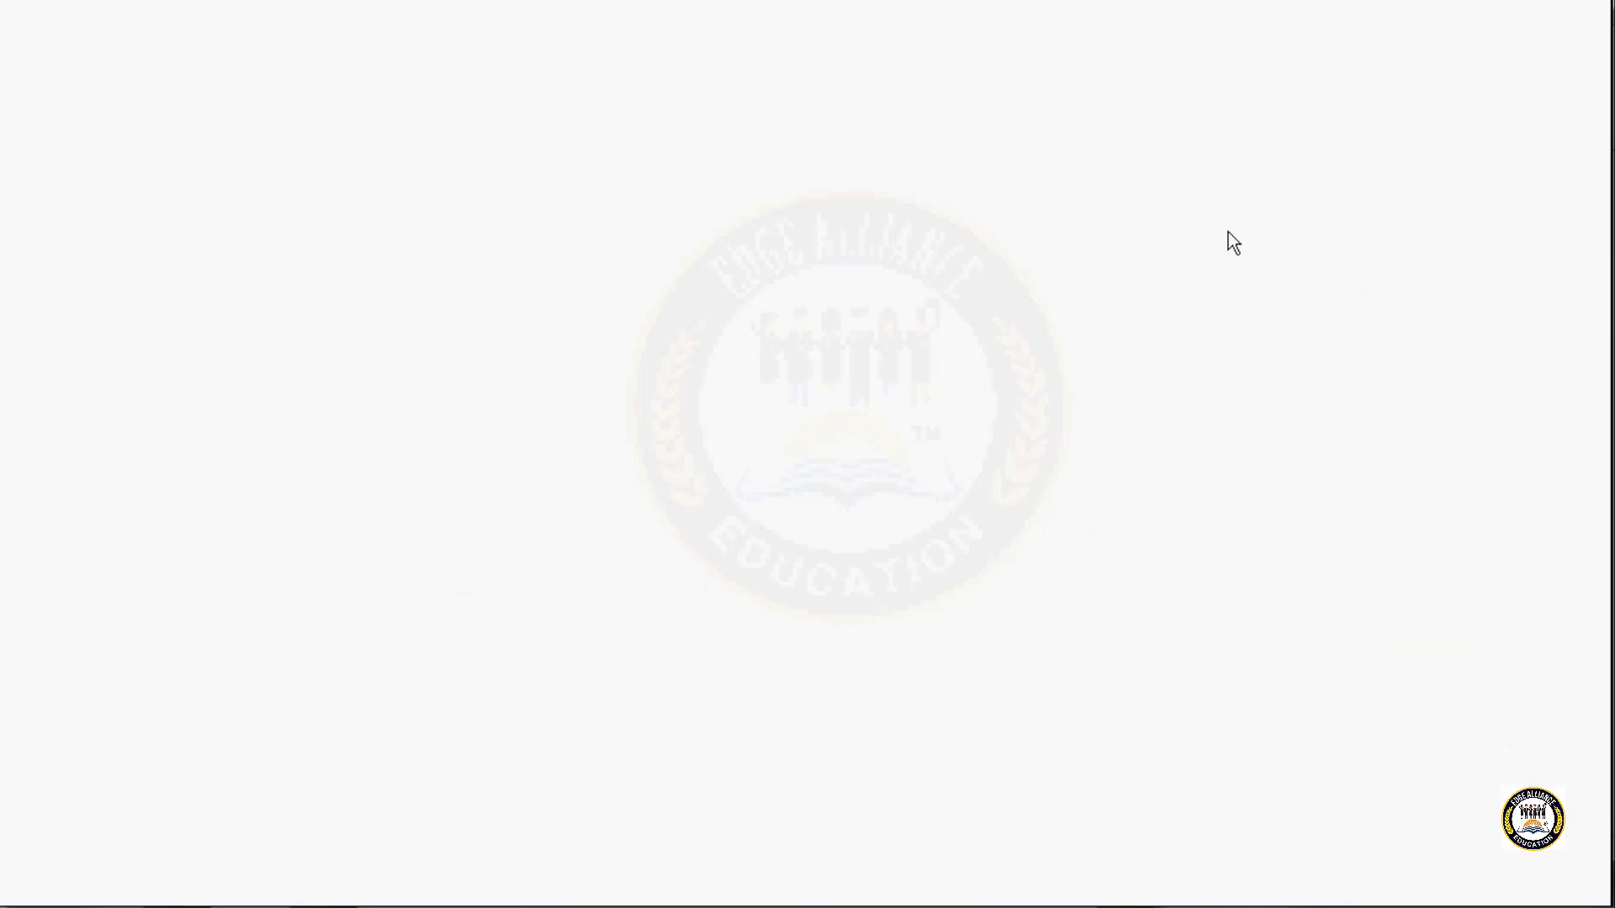
pyautogui.click(1163, 219)
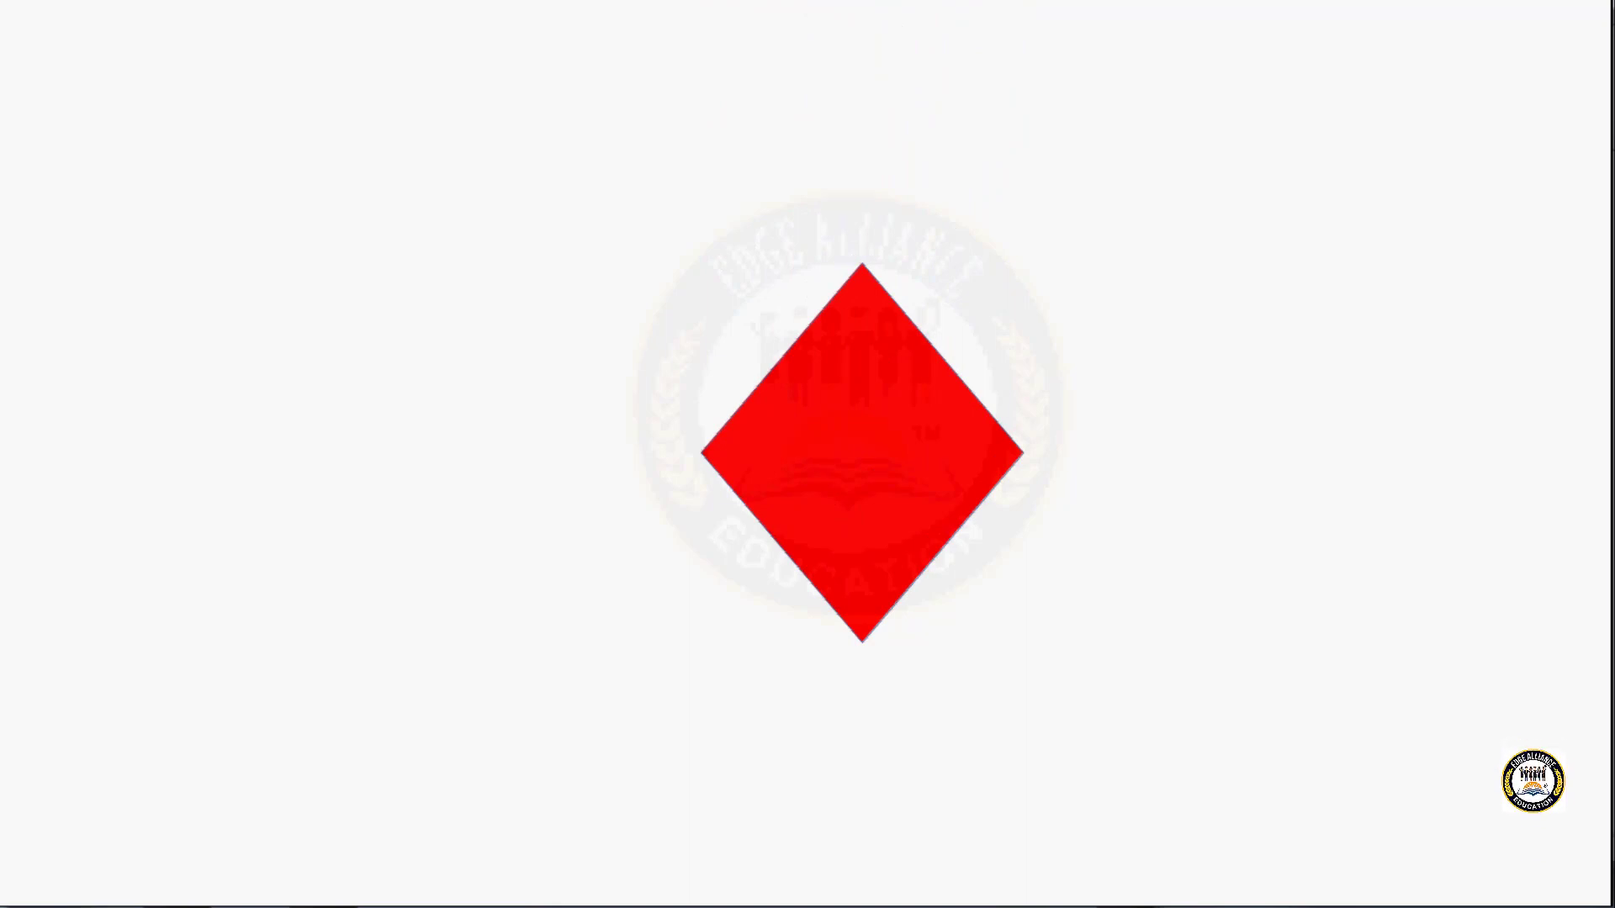
pyautogui.click(1149, 127)
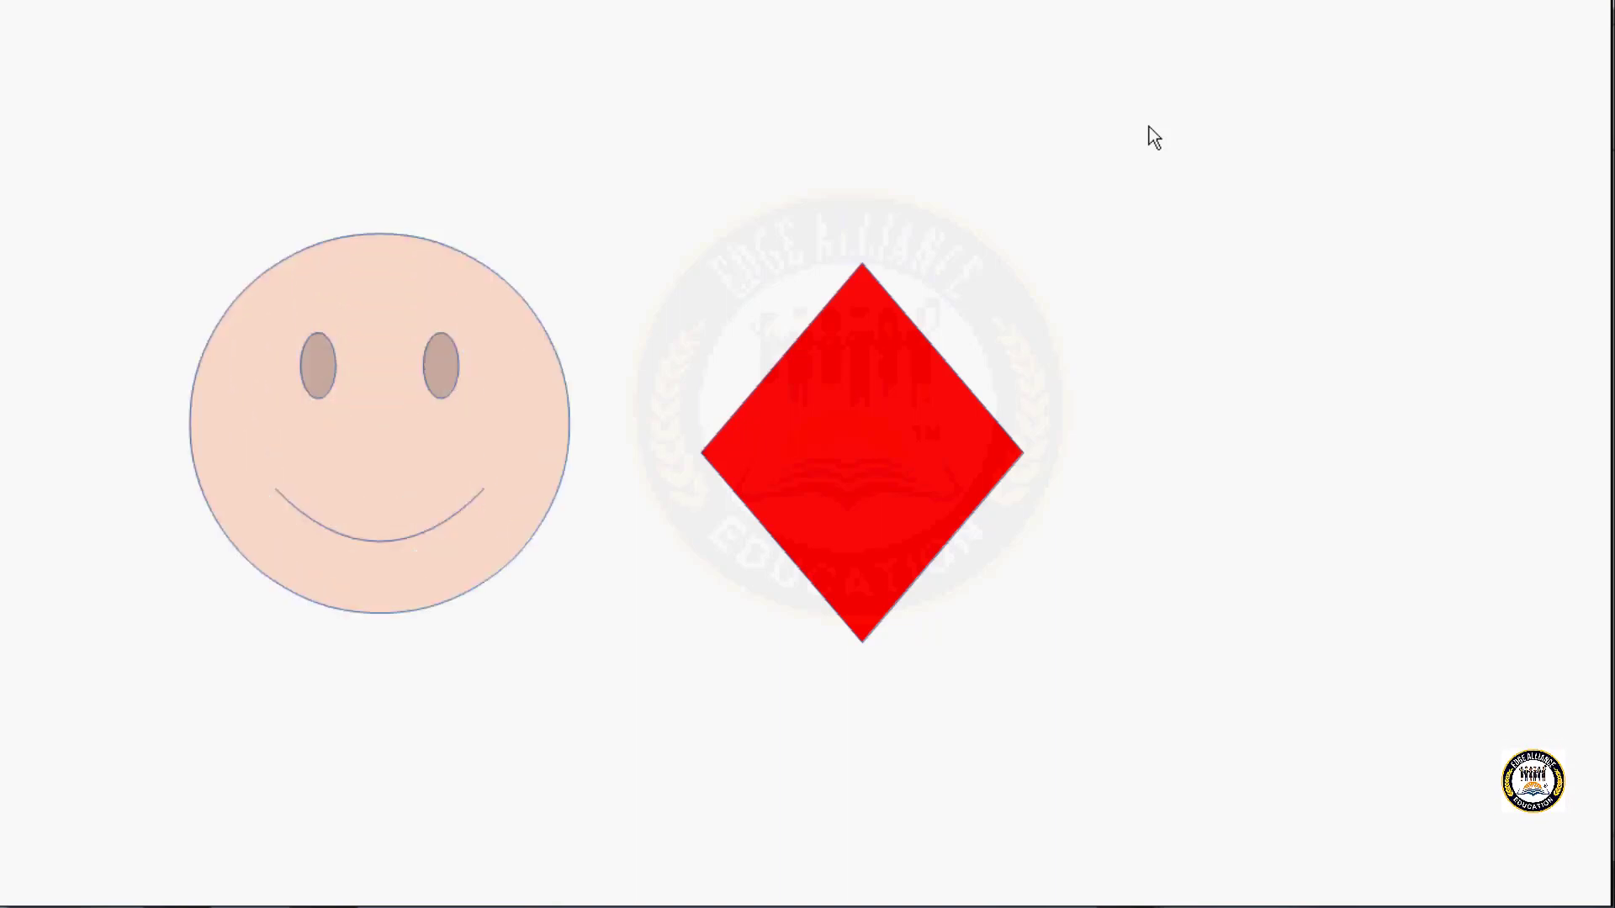
pyautogui.click(1148, 127)
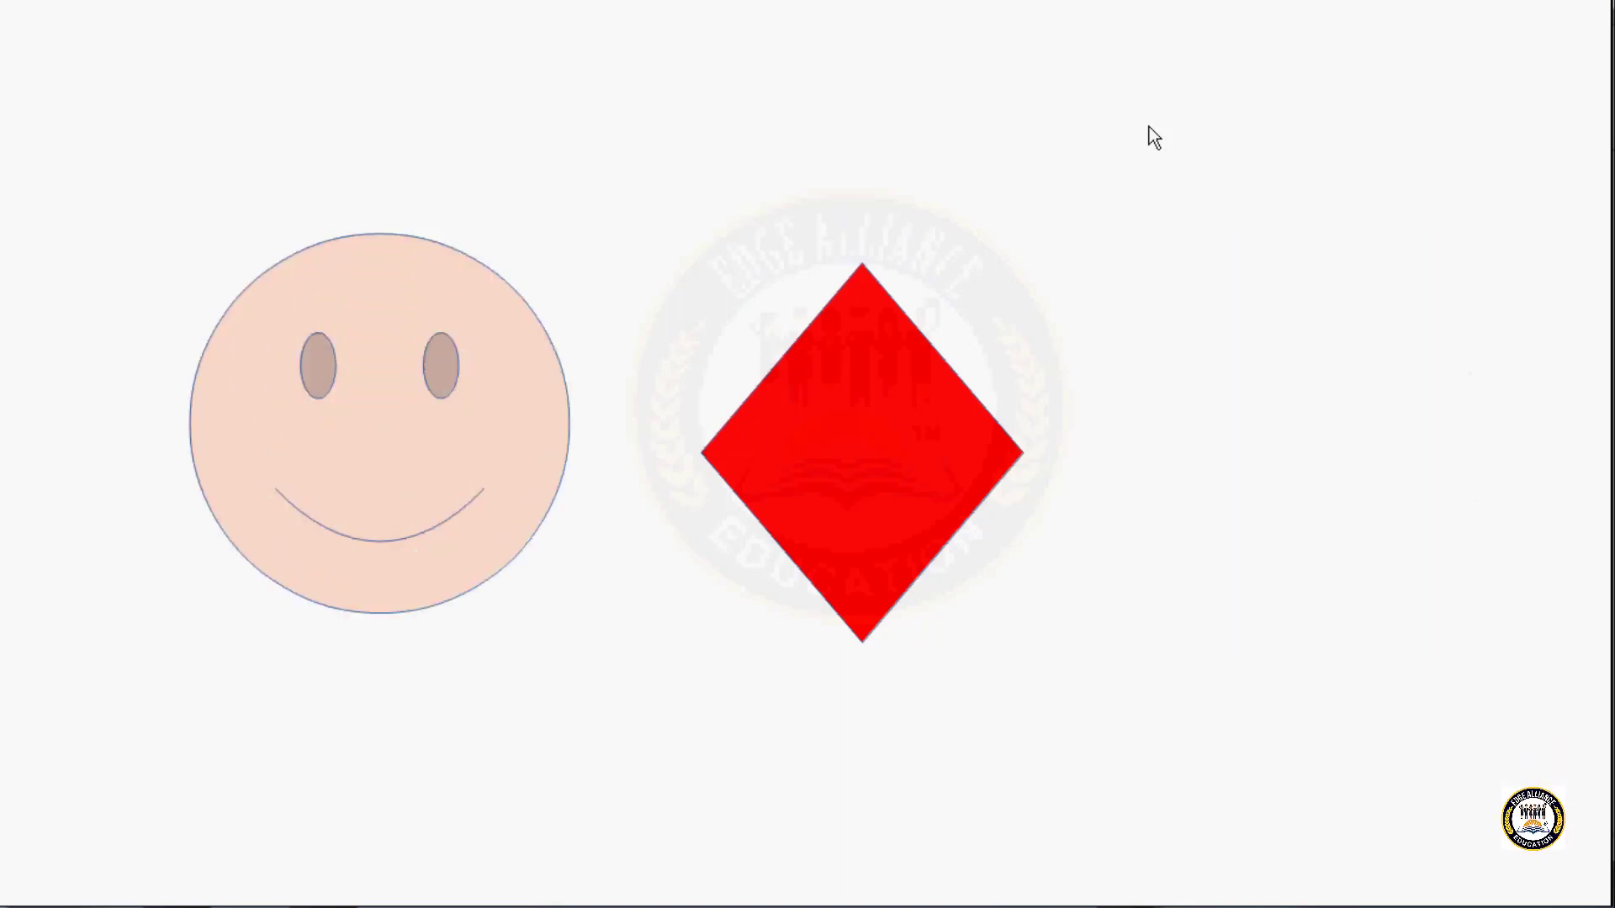
pyautogui.click(1149, 127)
pyautogui.click(1148, 127)
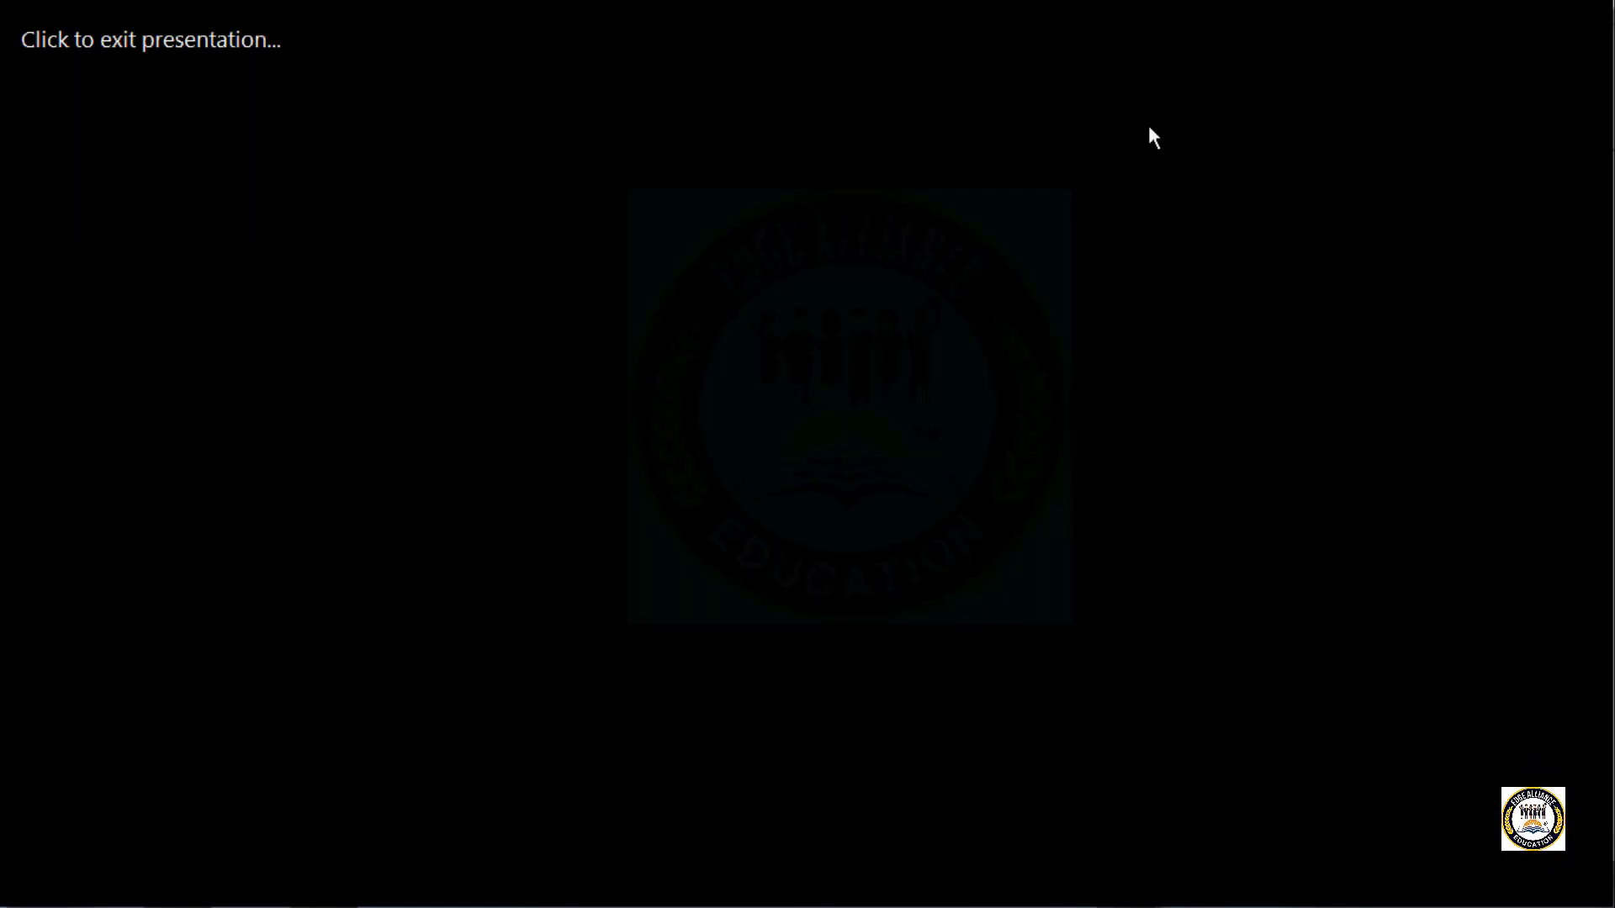
pyautogui.click(1148, 128)
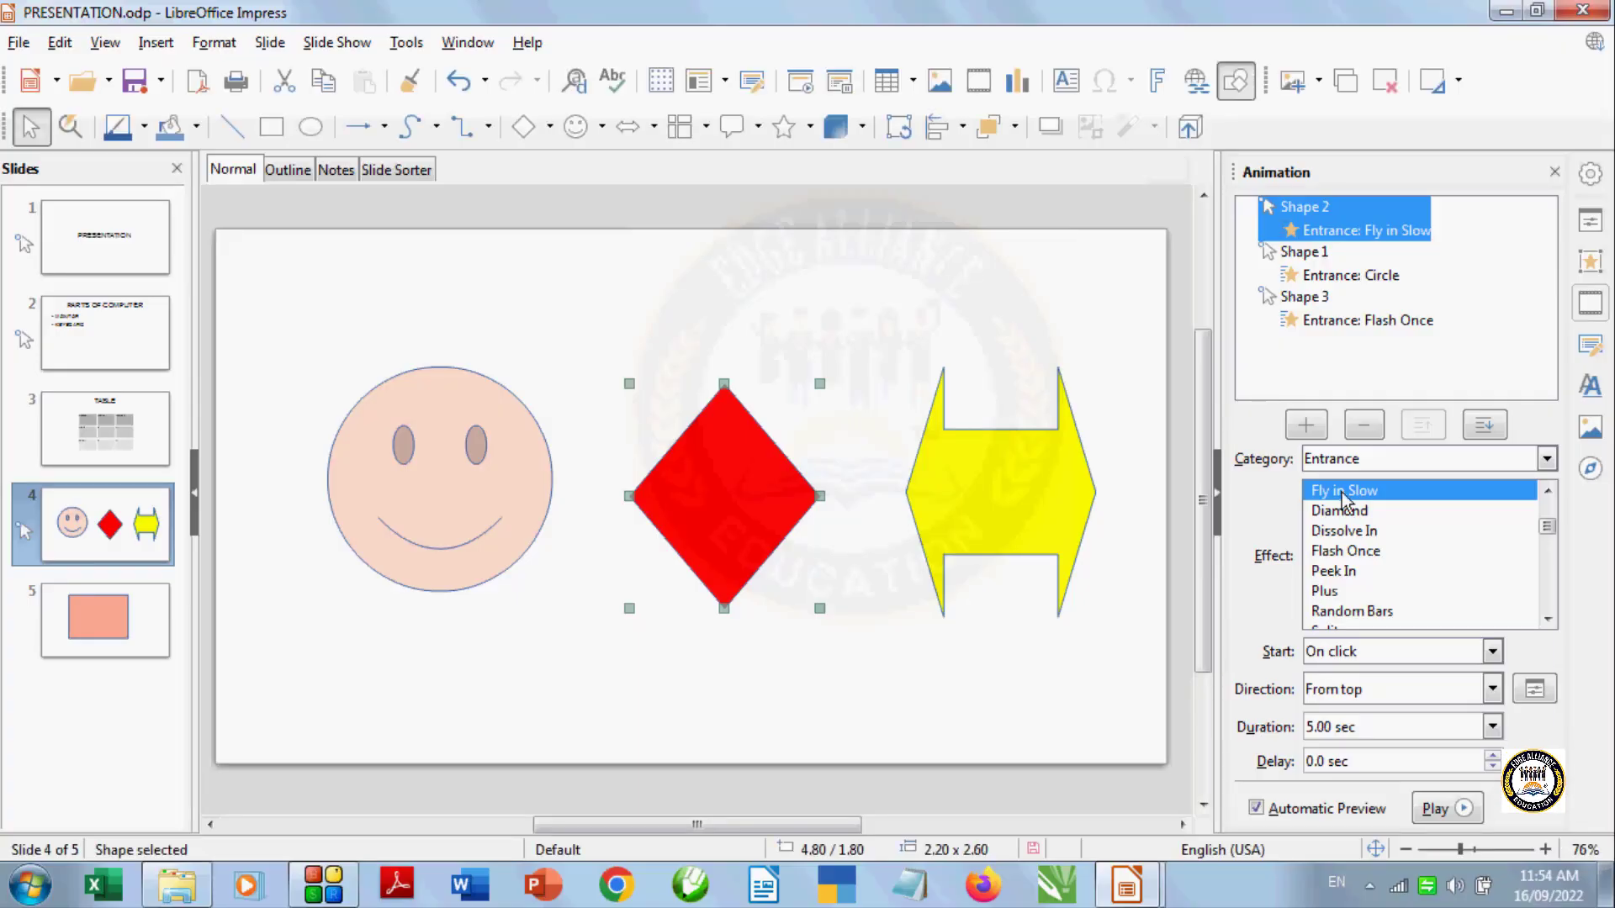
# Set the diamond animation's start to With previous and preview the slide show from the current slide
pyautogui.click(1491, 653)
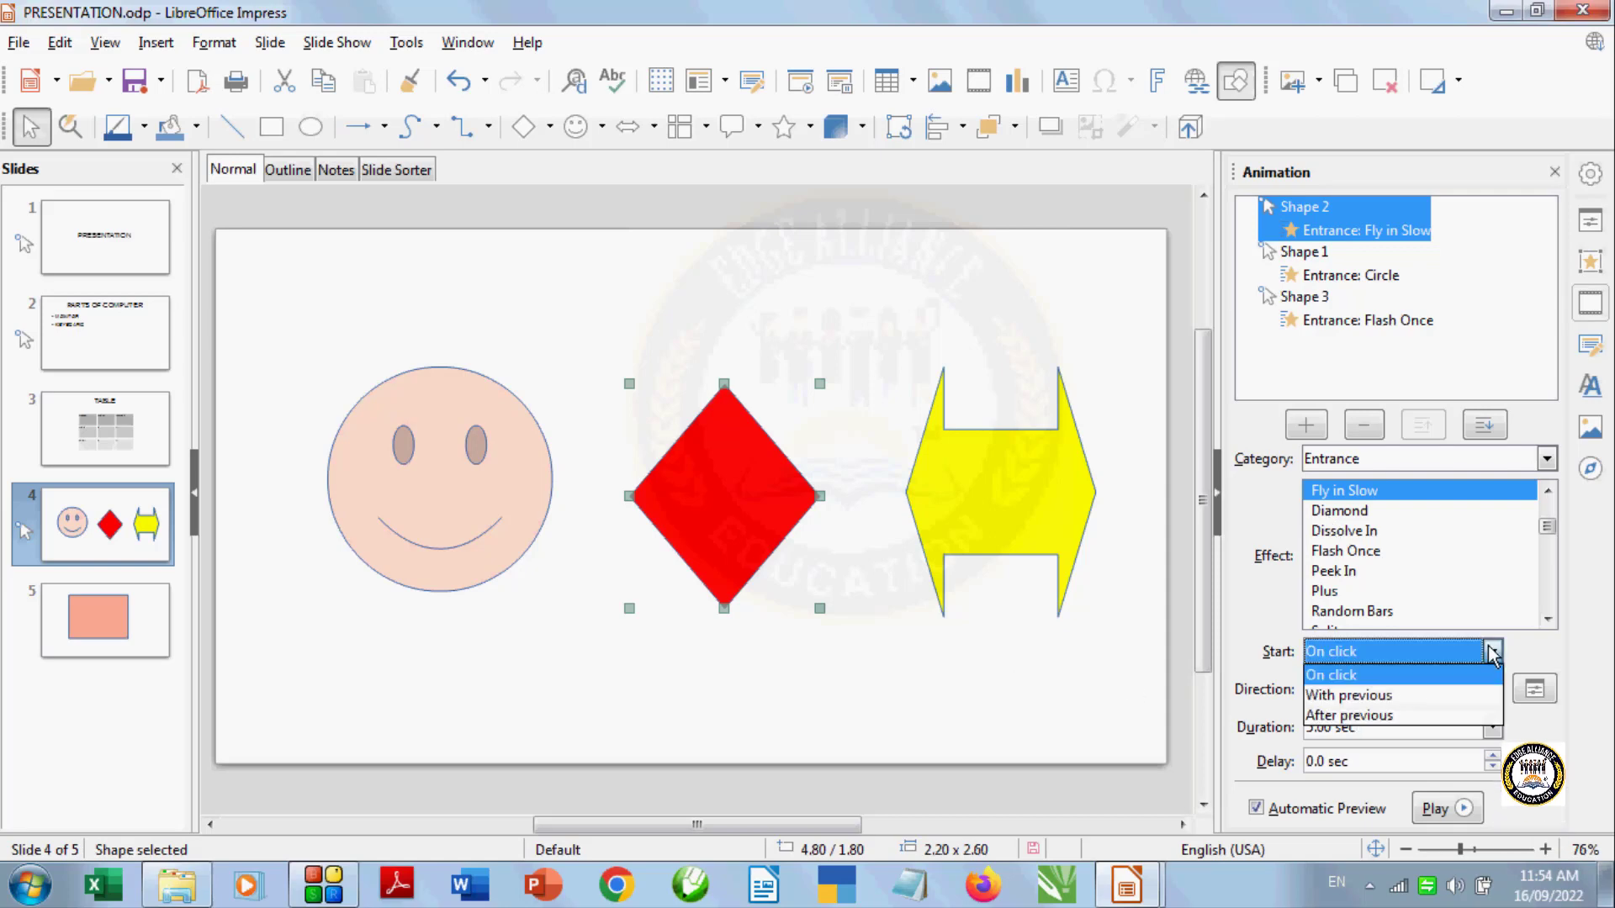
pyautogui.click(1470, 702)
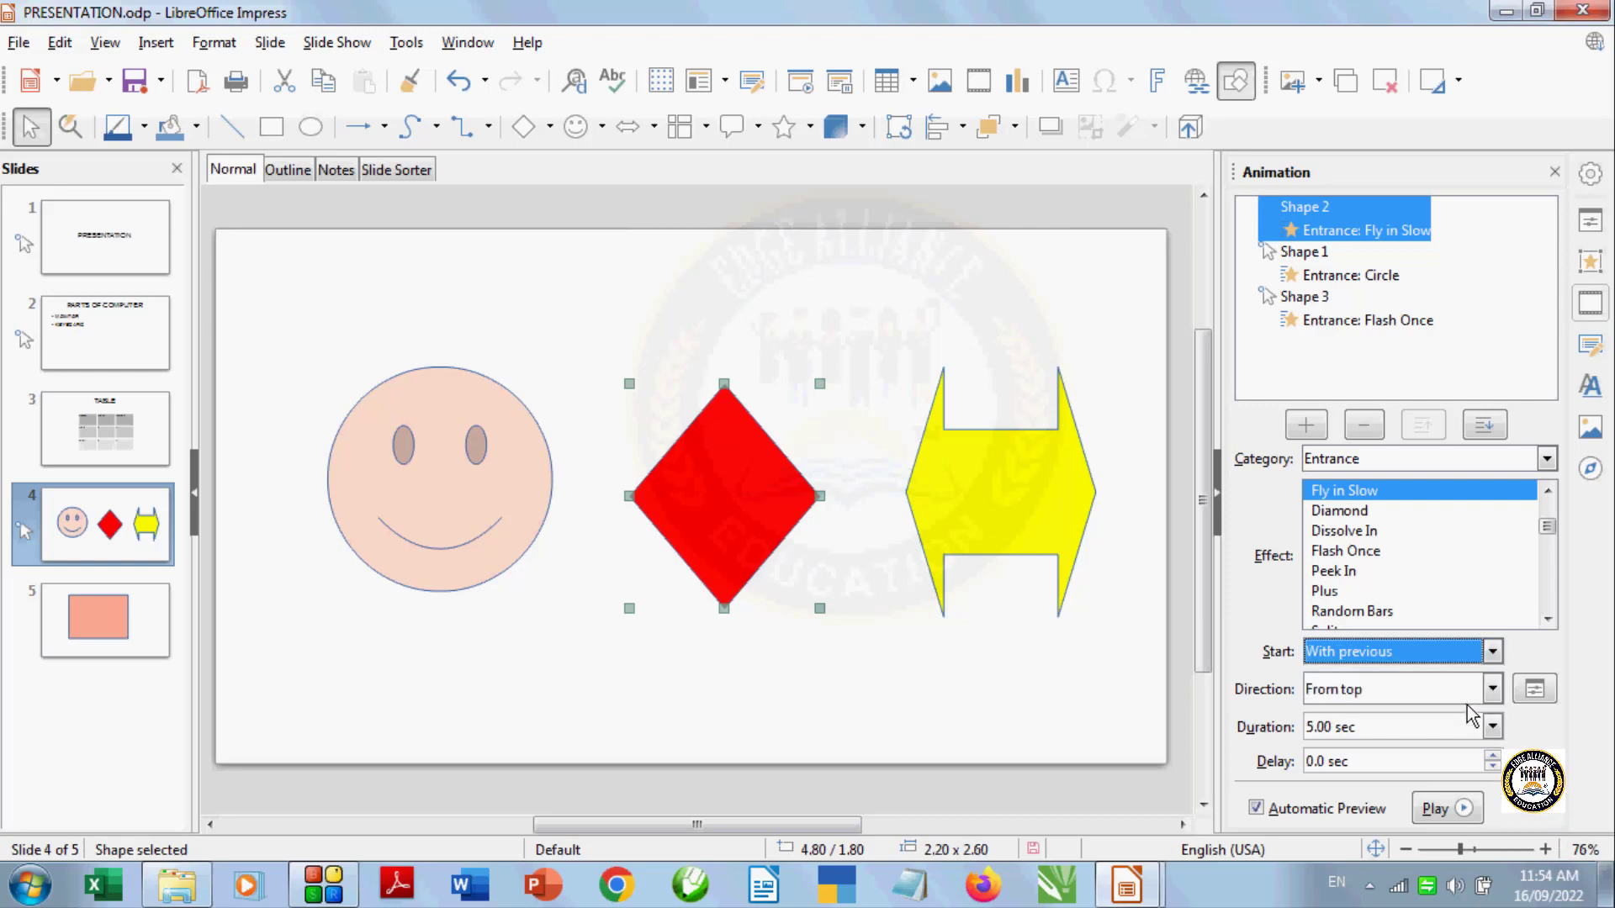
pyautogui.click(839, 86)
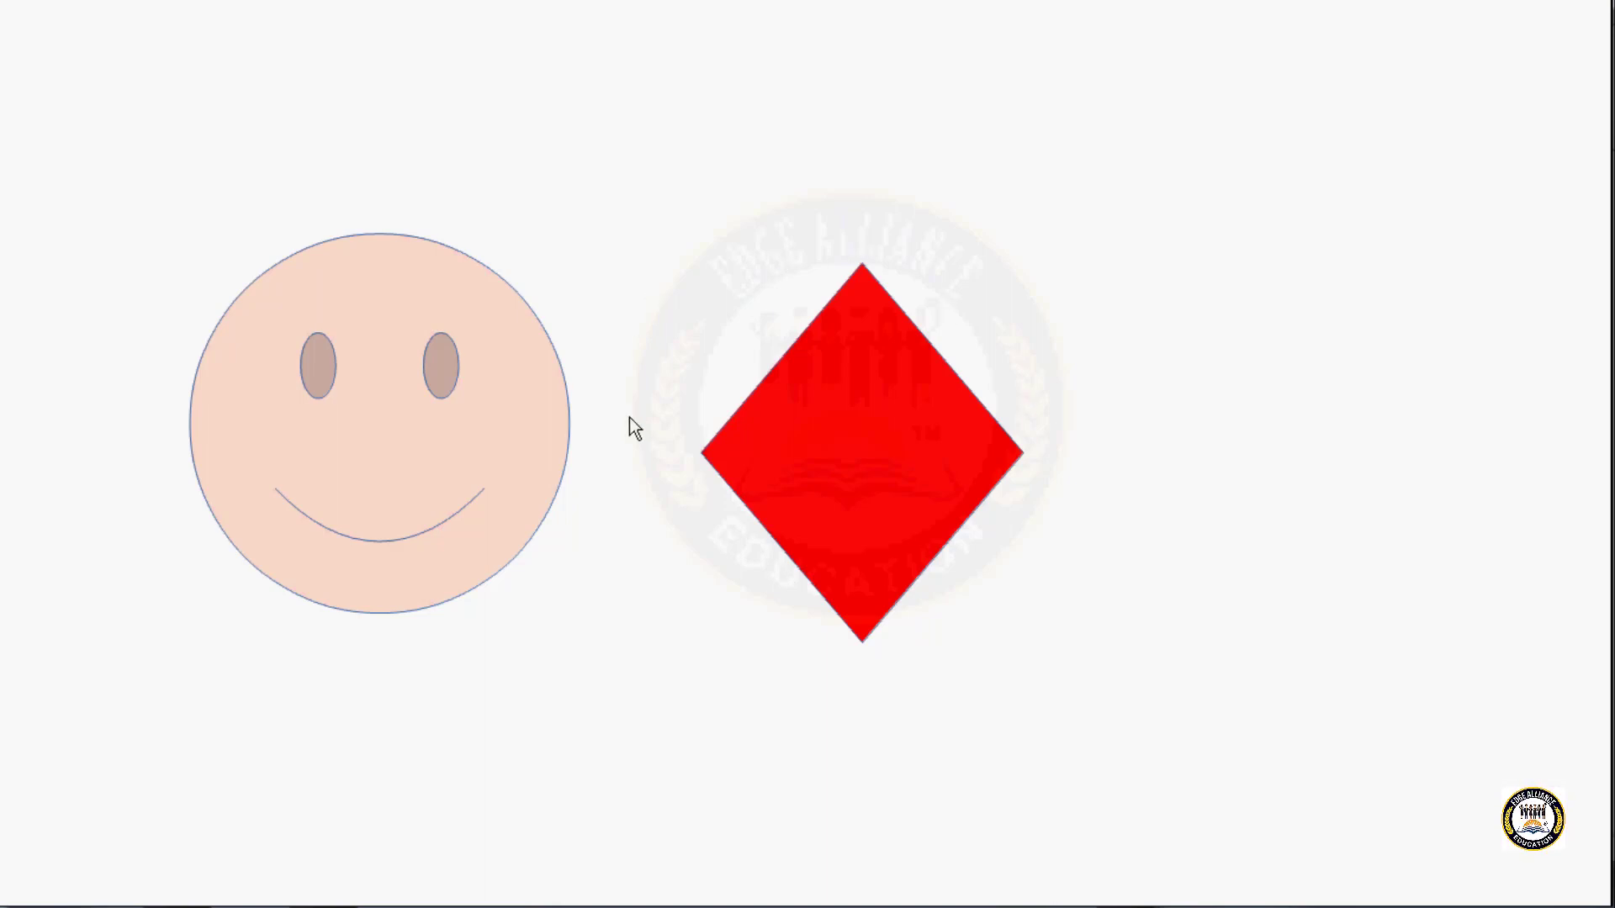
pyautogui.click(1071, 416)
pyautogui.click(1071, 415)
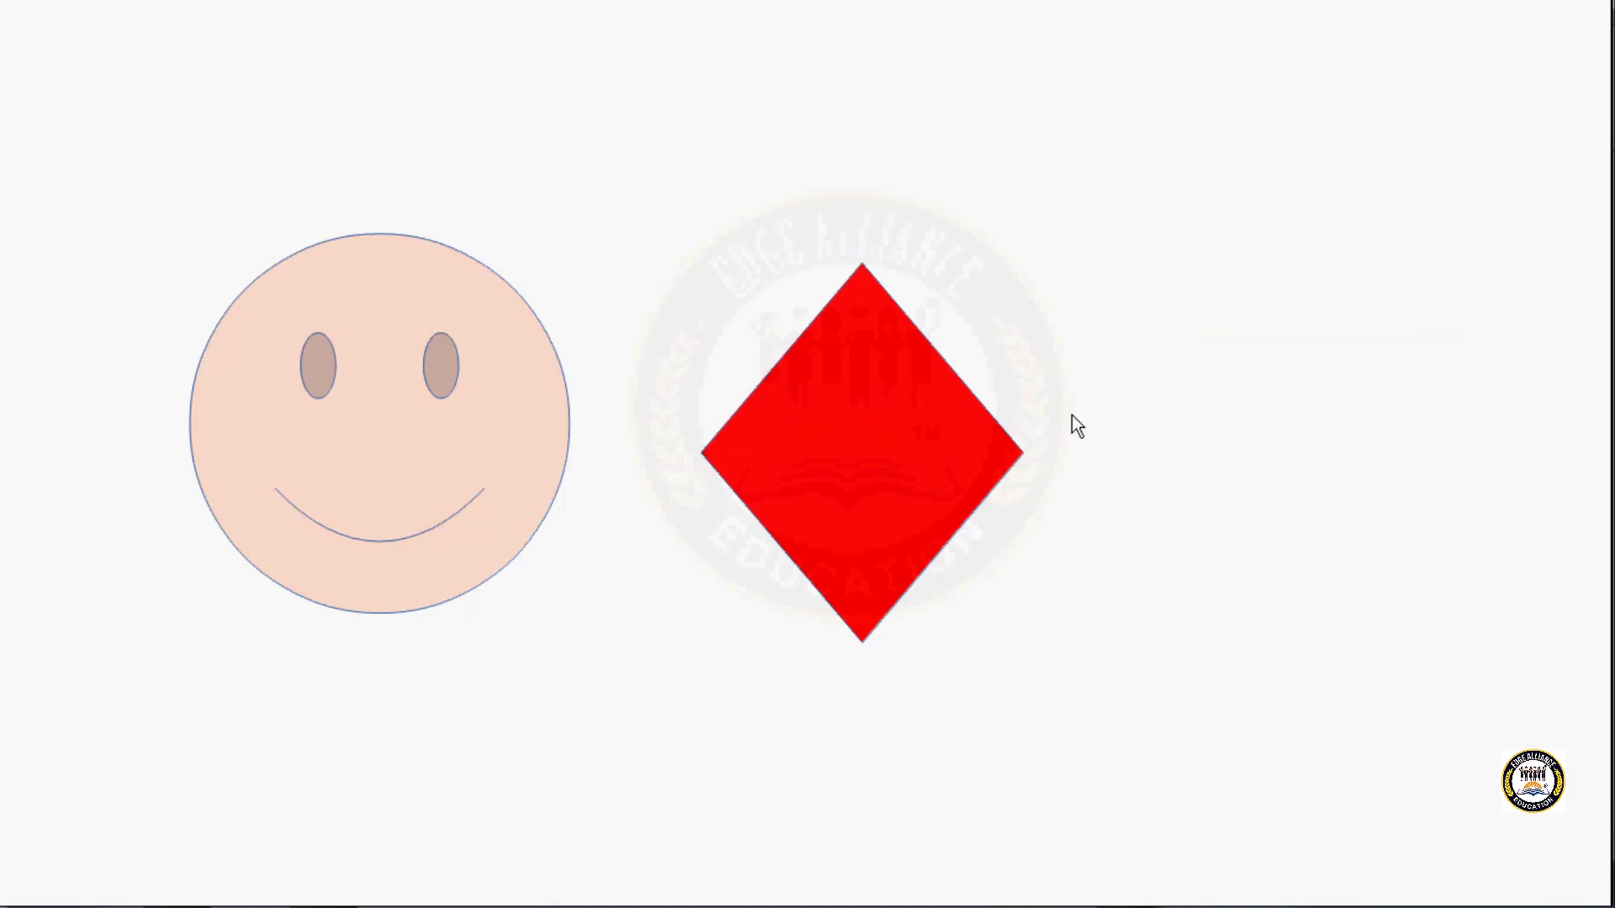
pyautogui.click(1072, 416)
pyautogui.click(1072, 416)
pyautogui.click(1072, 415)
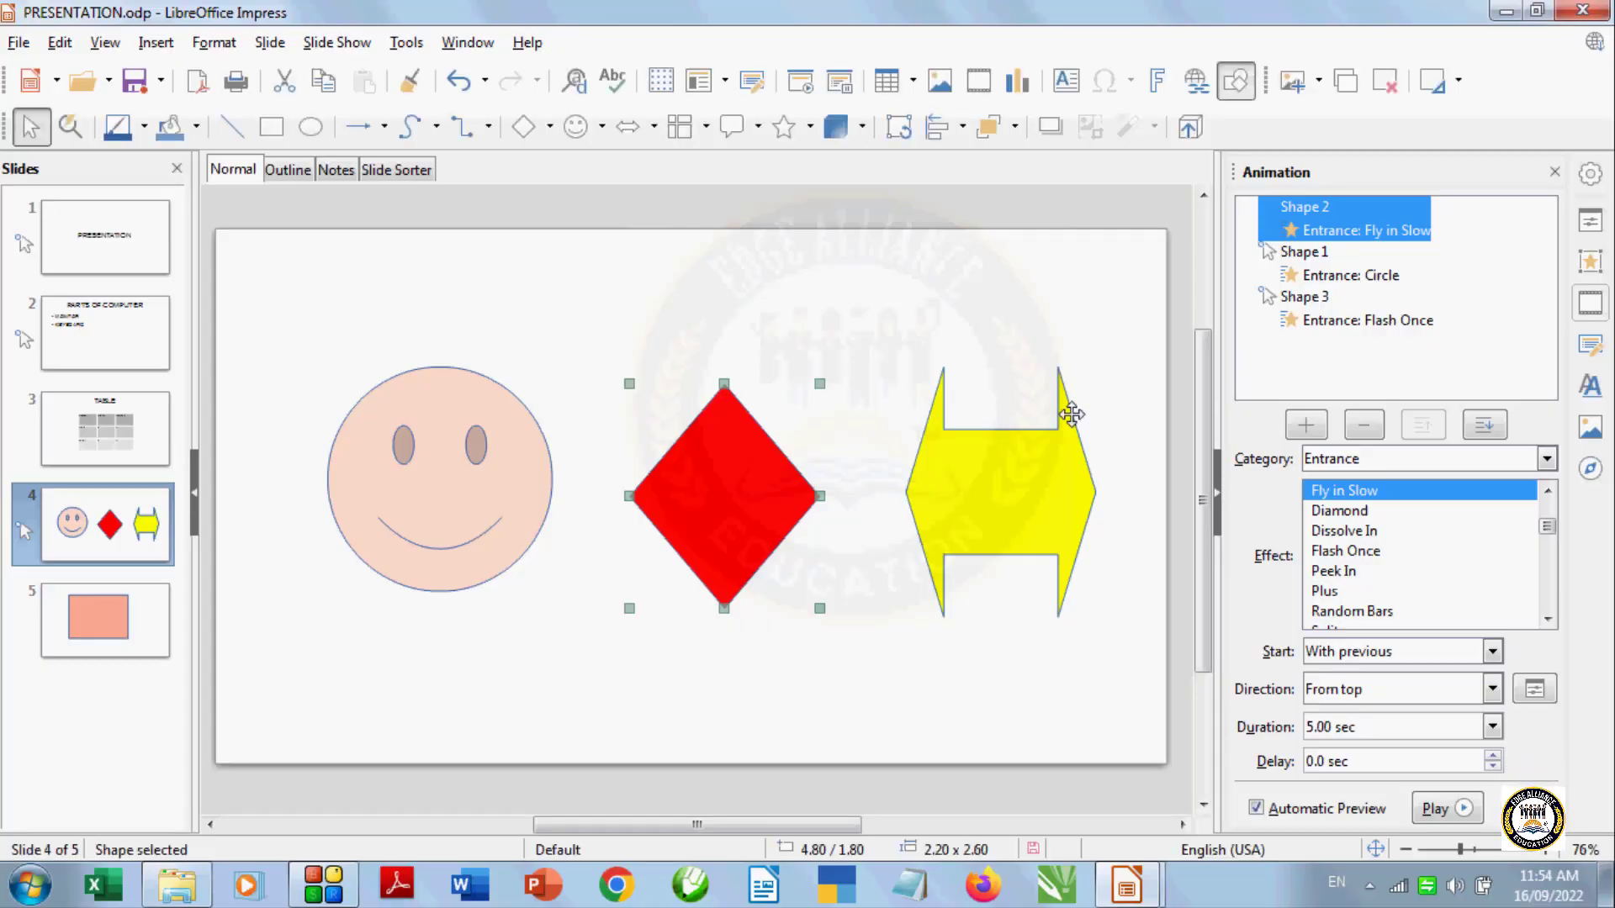
# Set the diamond animation's start to After previous
pyautogui.click(1491, 652)
pyautogui.click(1477, 714)
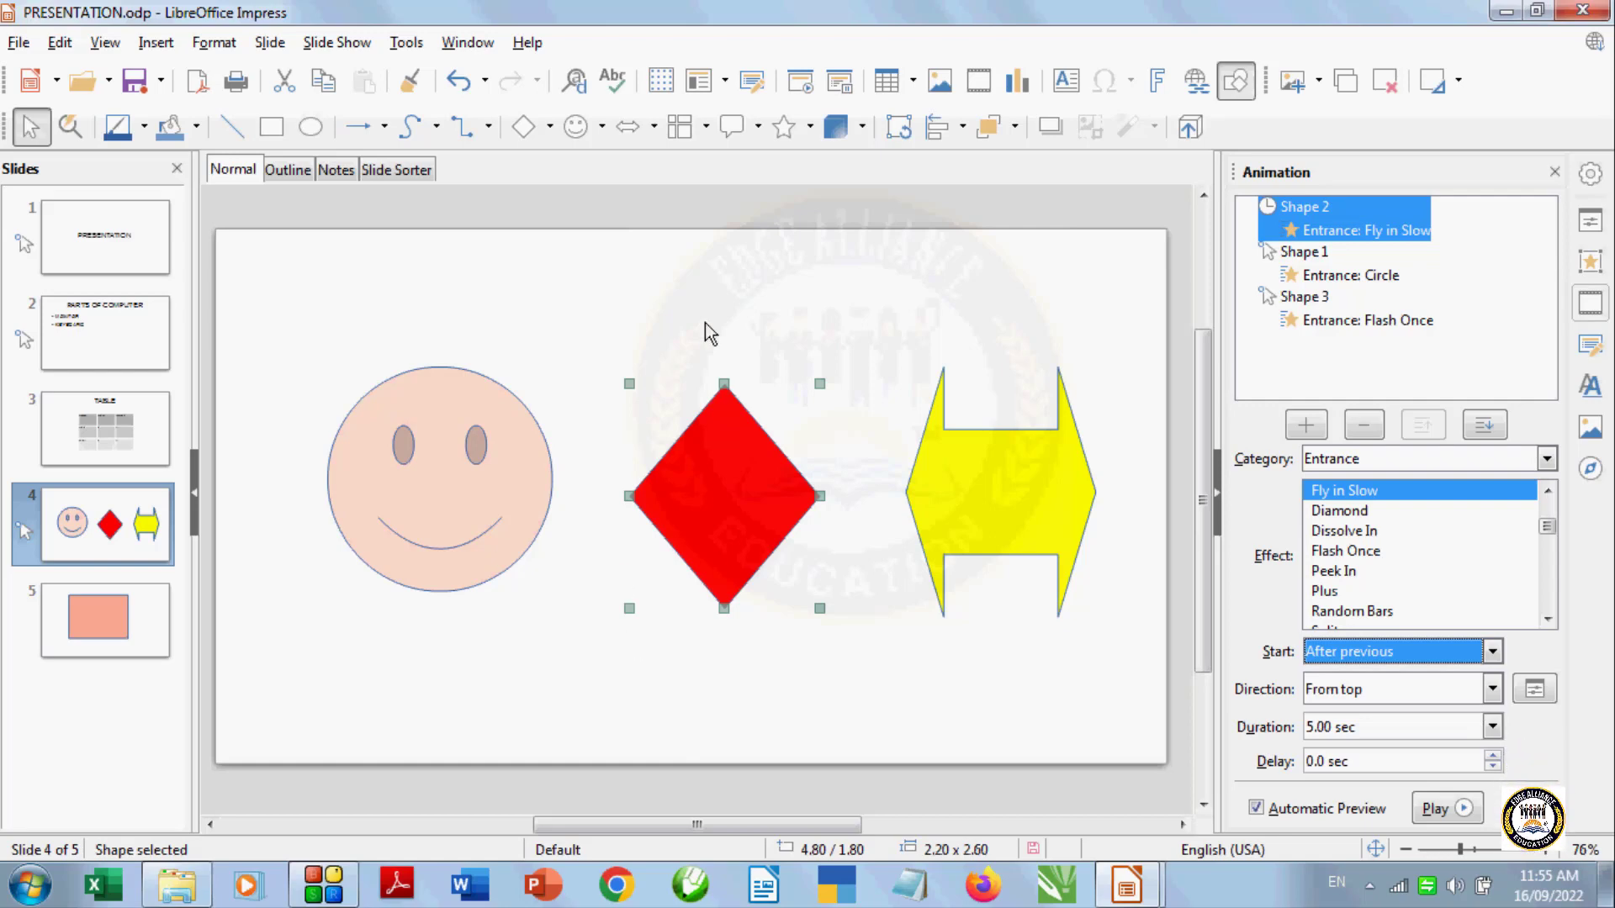
pyautogui.click(744, 494)
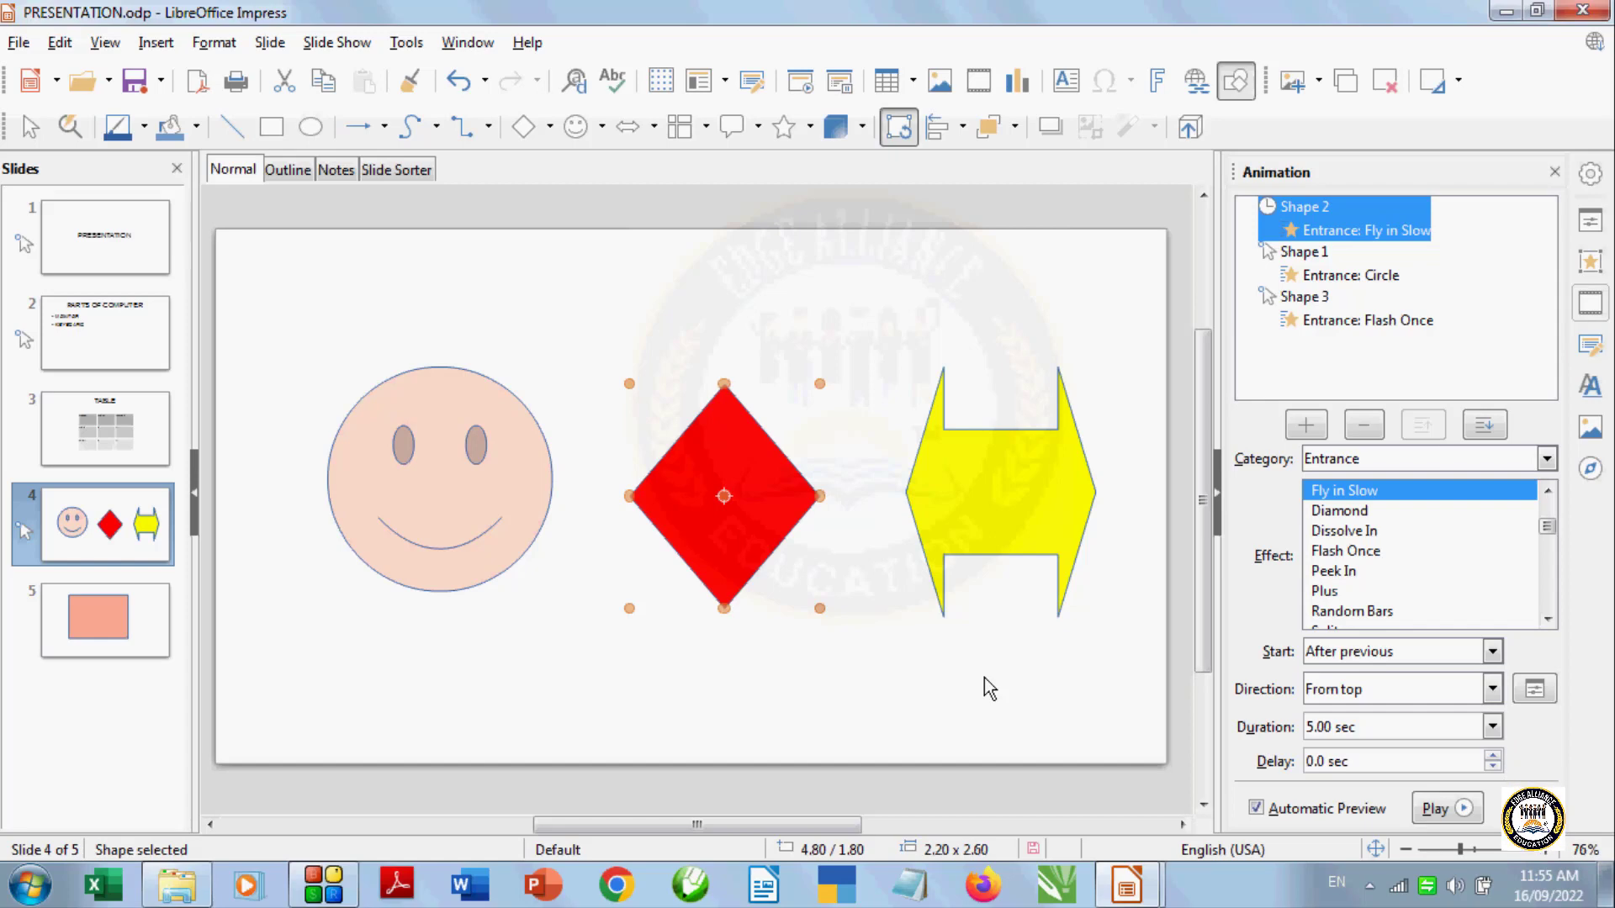
# Add a new entrance effect to the PRESENTATION title on slide 1
pyautogui.click(124, 251)
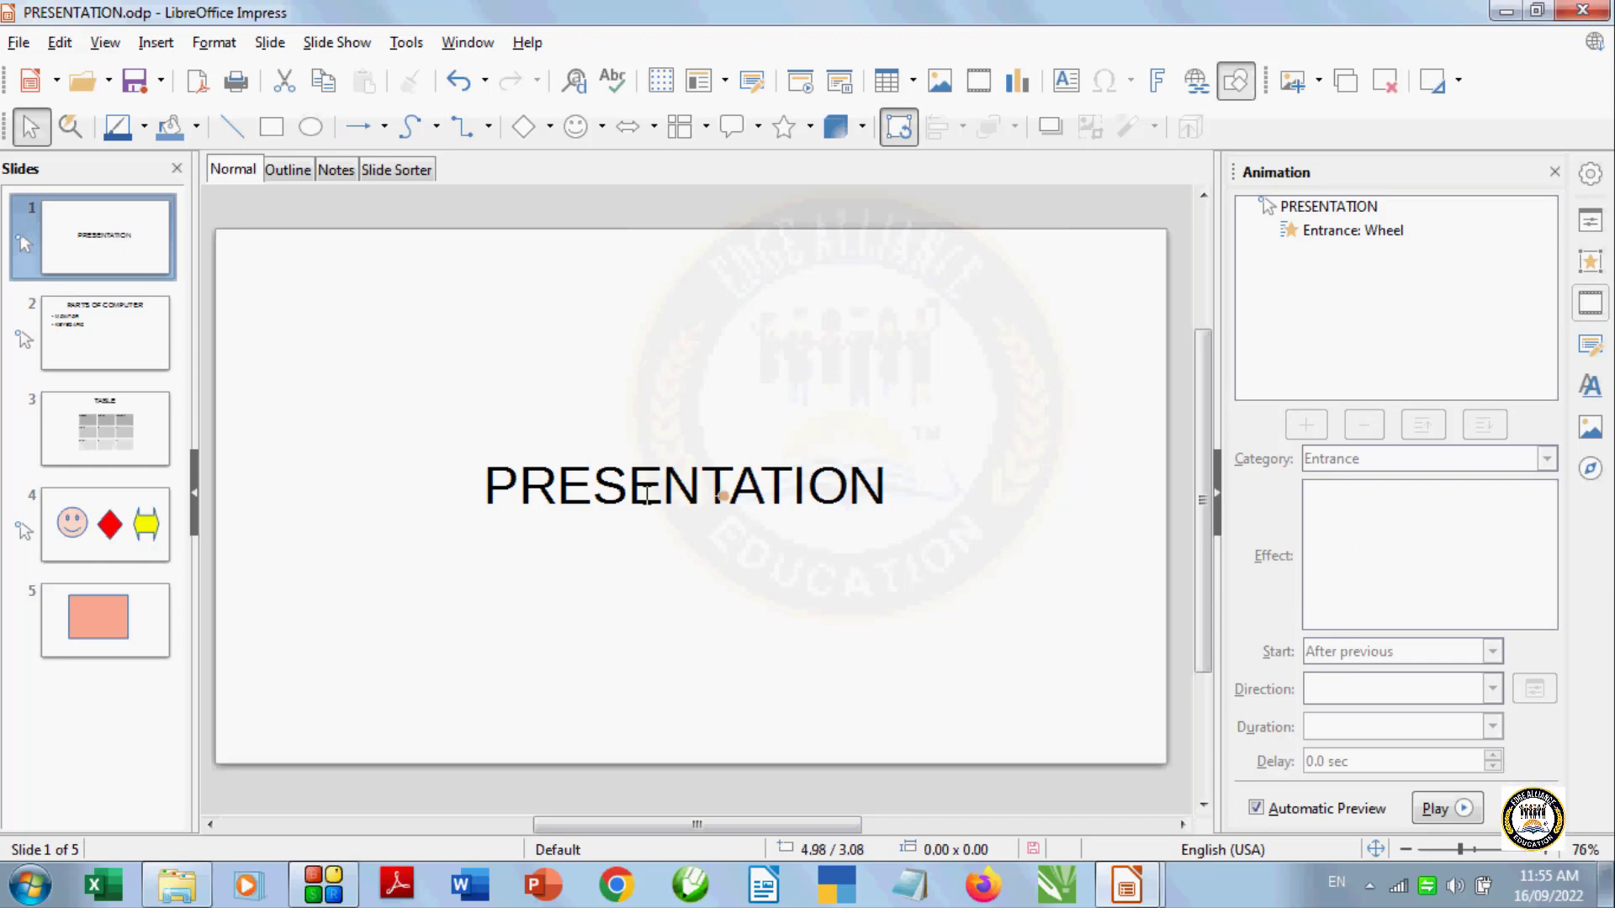
pyautogui.click(645, 493)
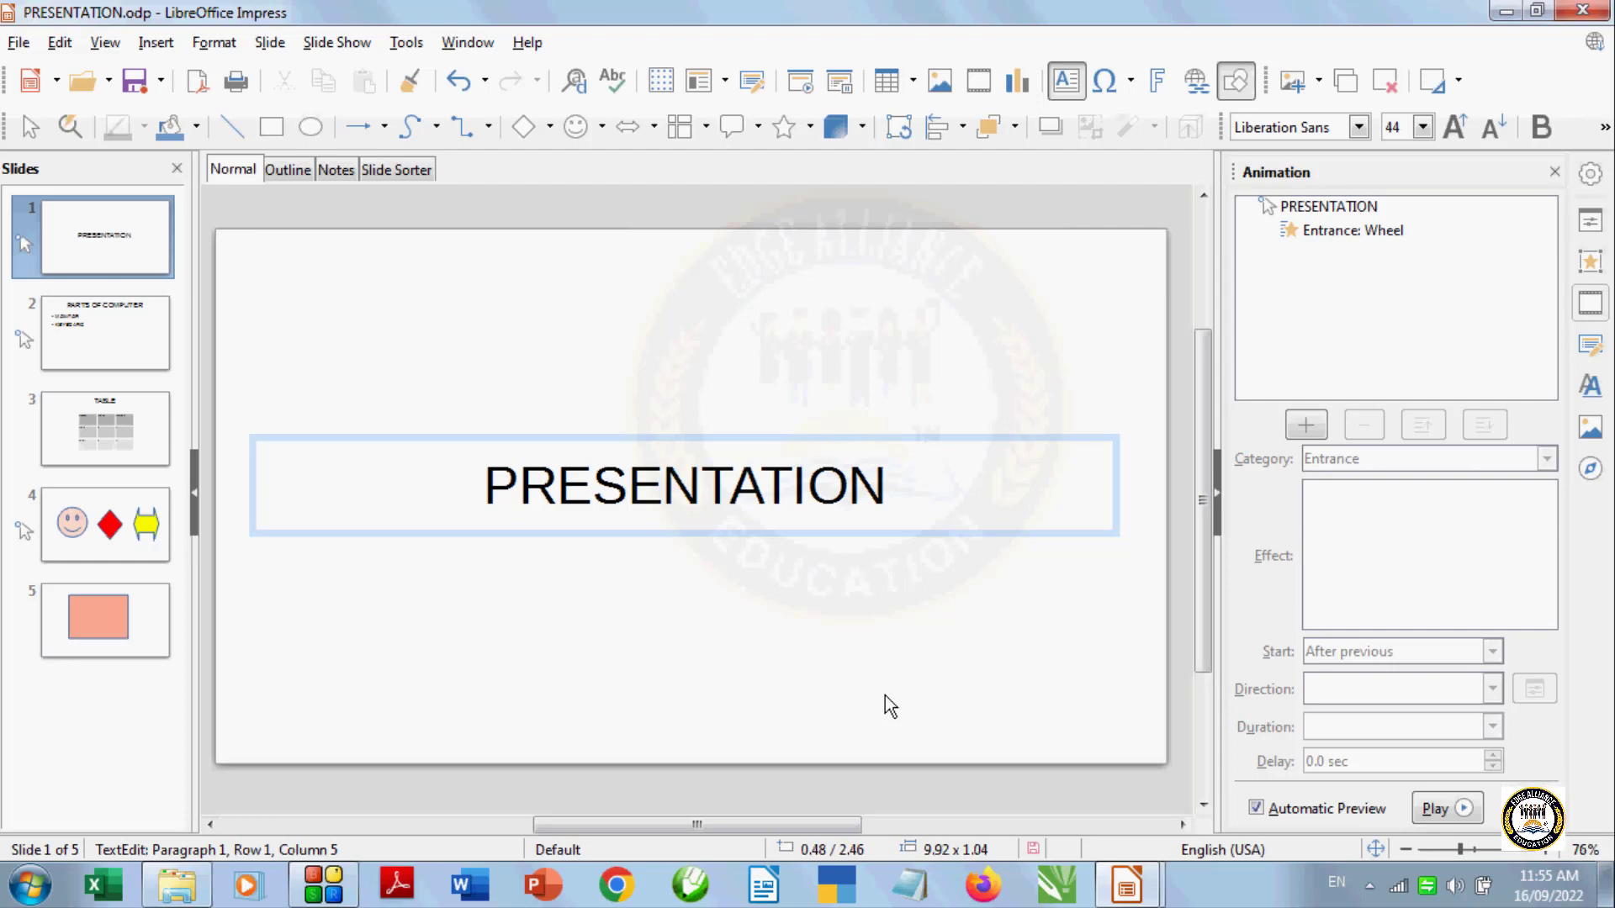
pyautogui.click(1305, 428)
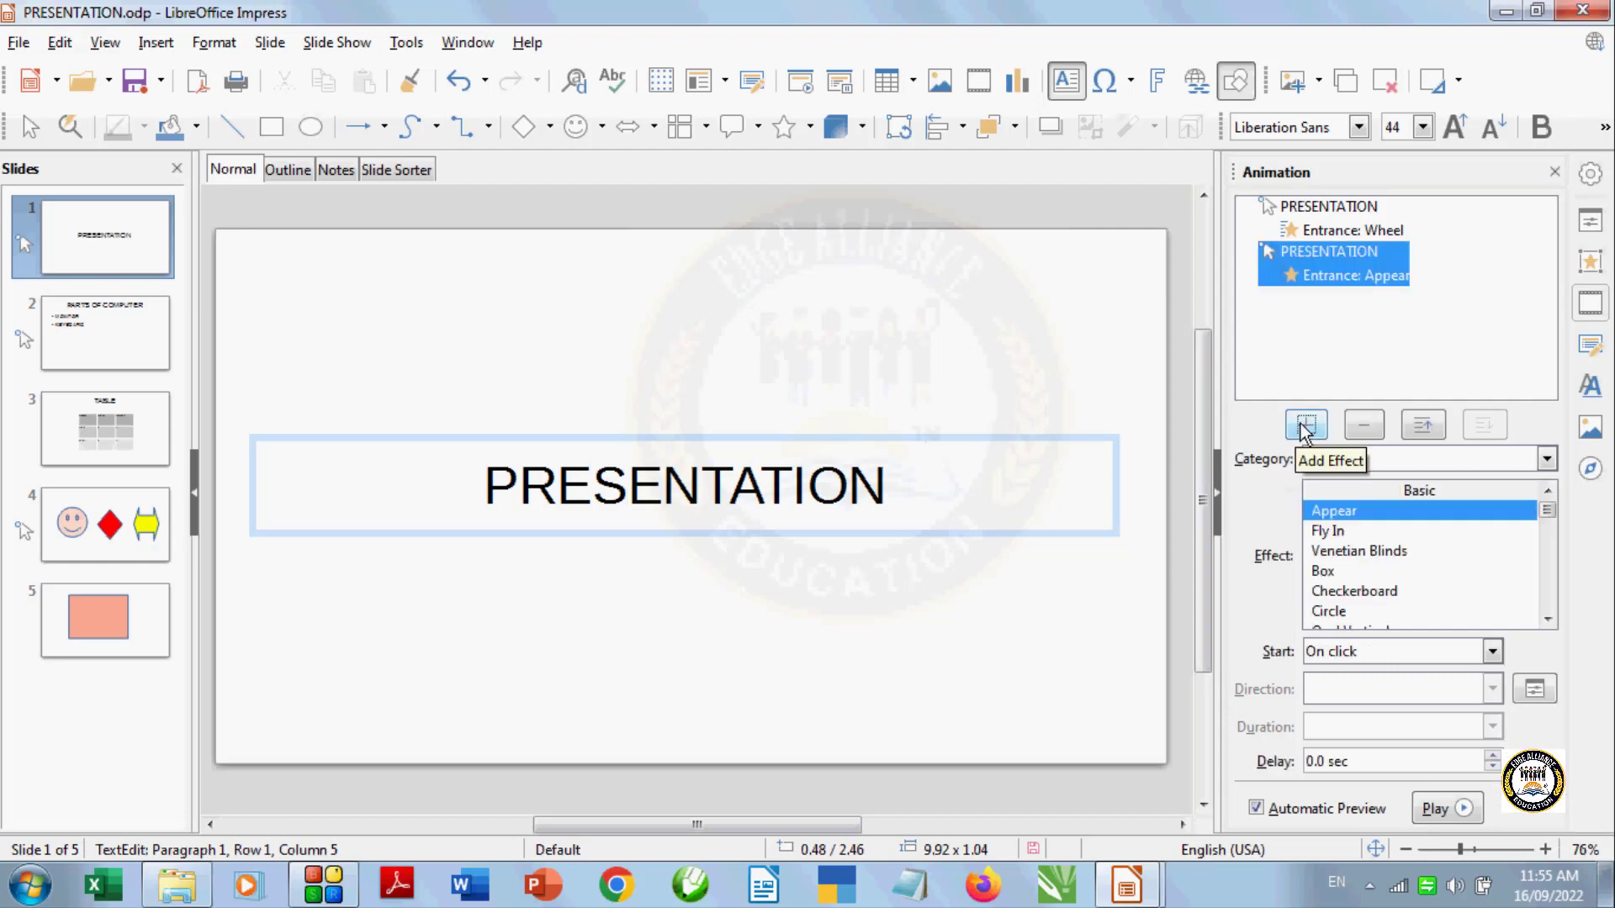
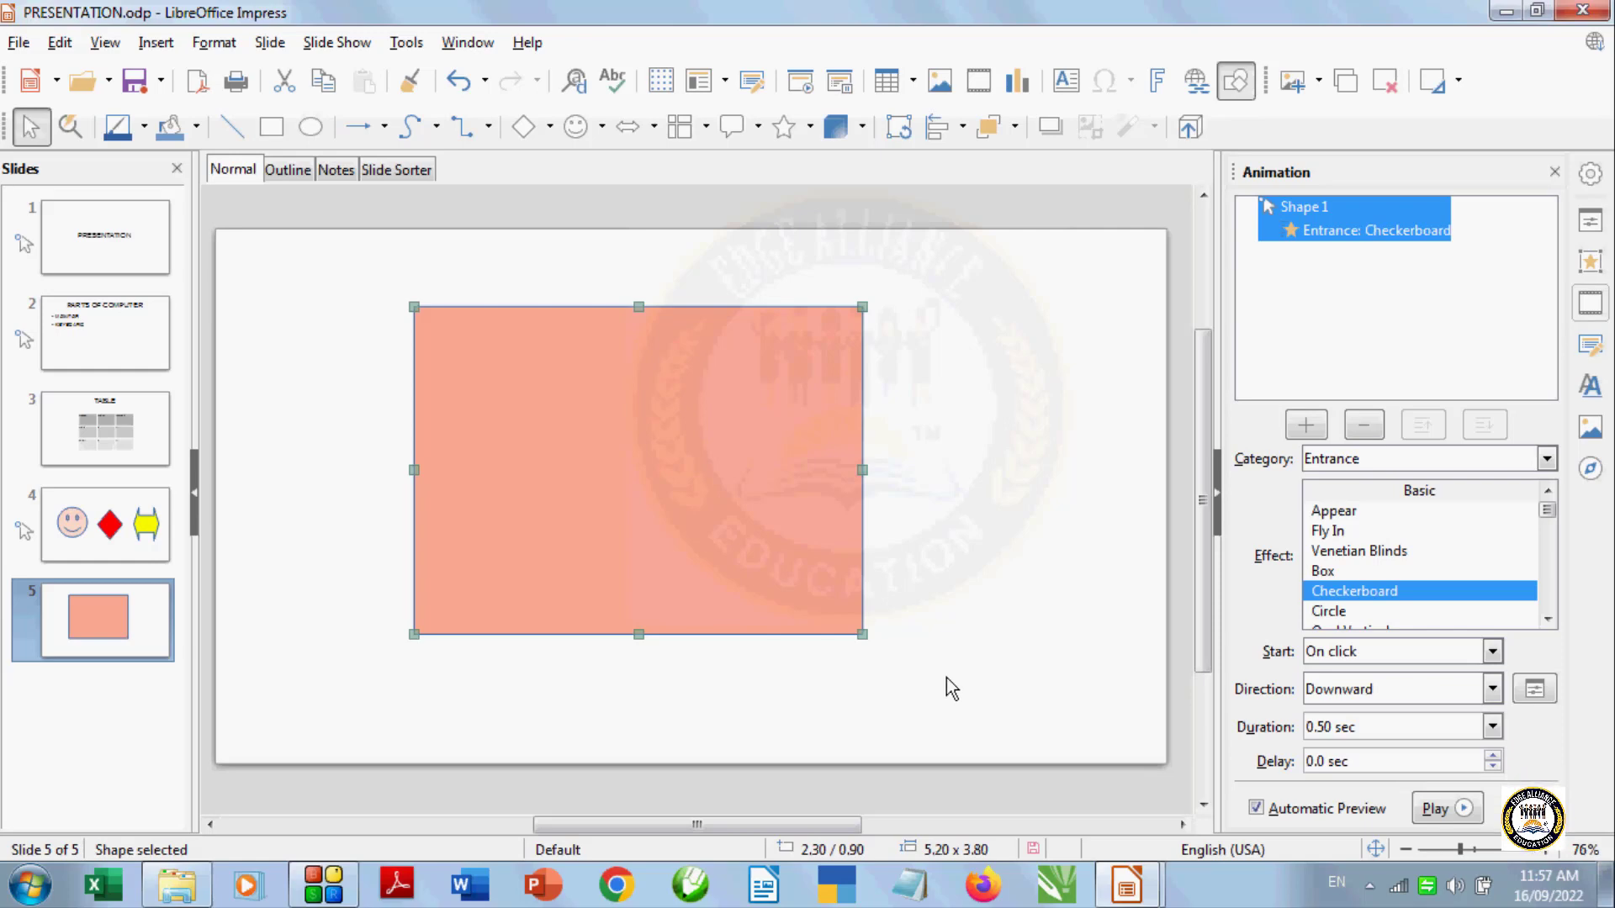
# Remove the Checkerboard entrance effect from the rectangle on slide 5
pyautogui.click(366, 612)
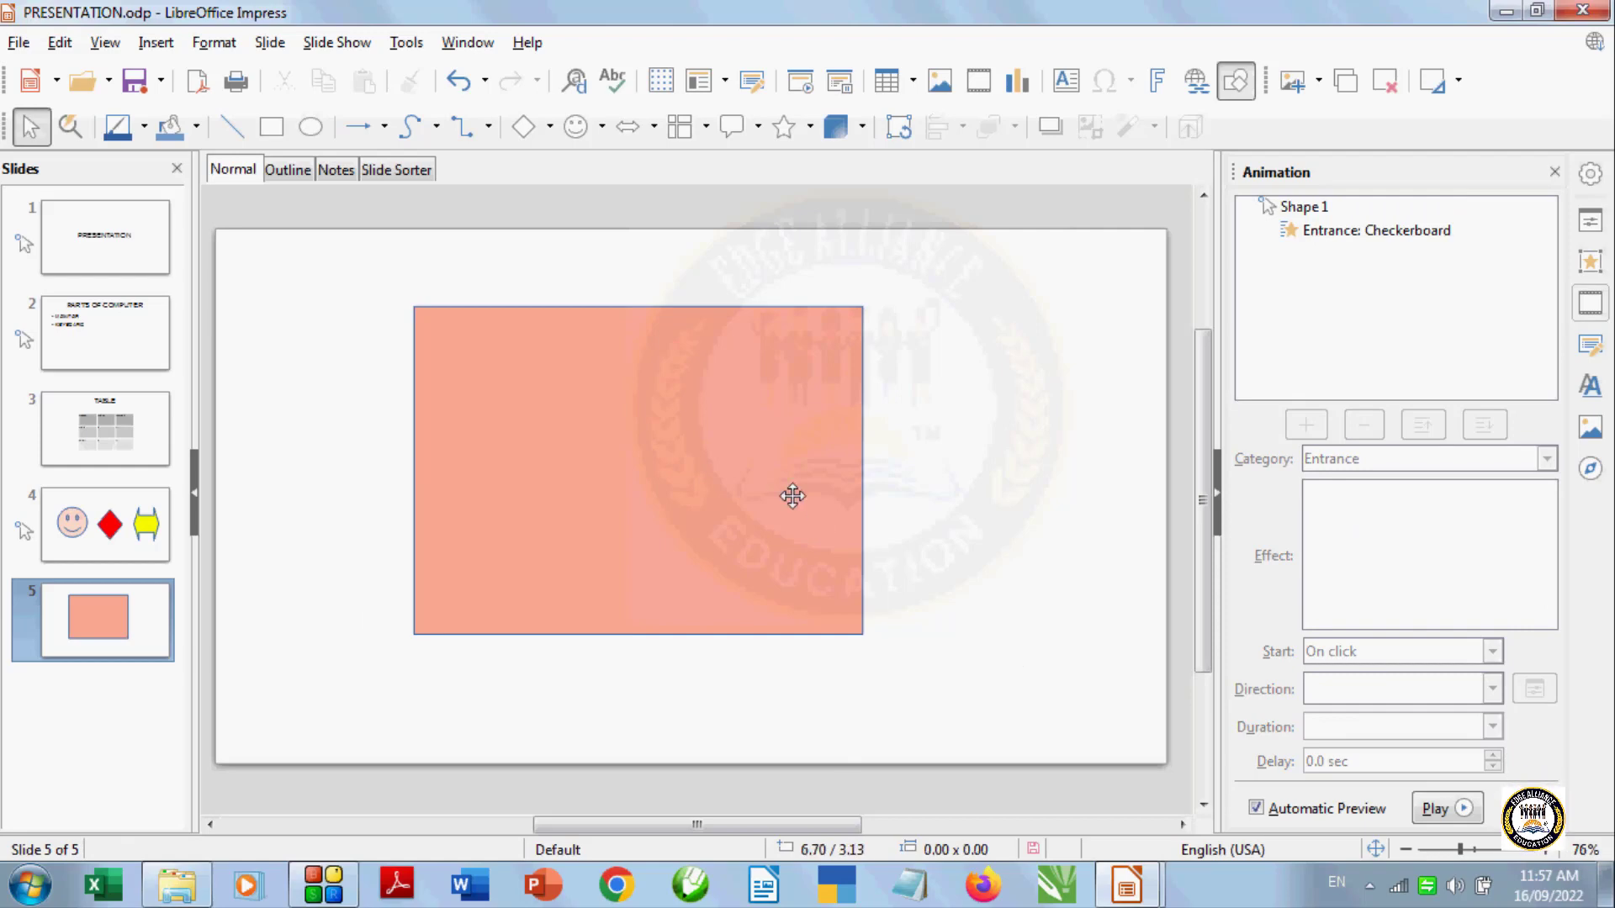
pyautogui.click(678, 463)
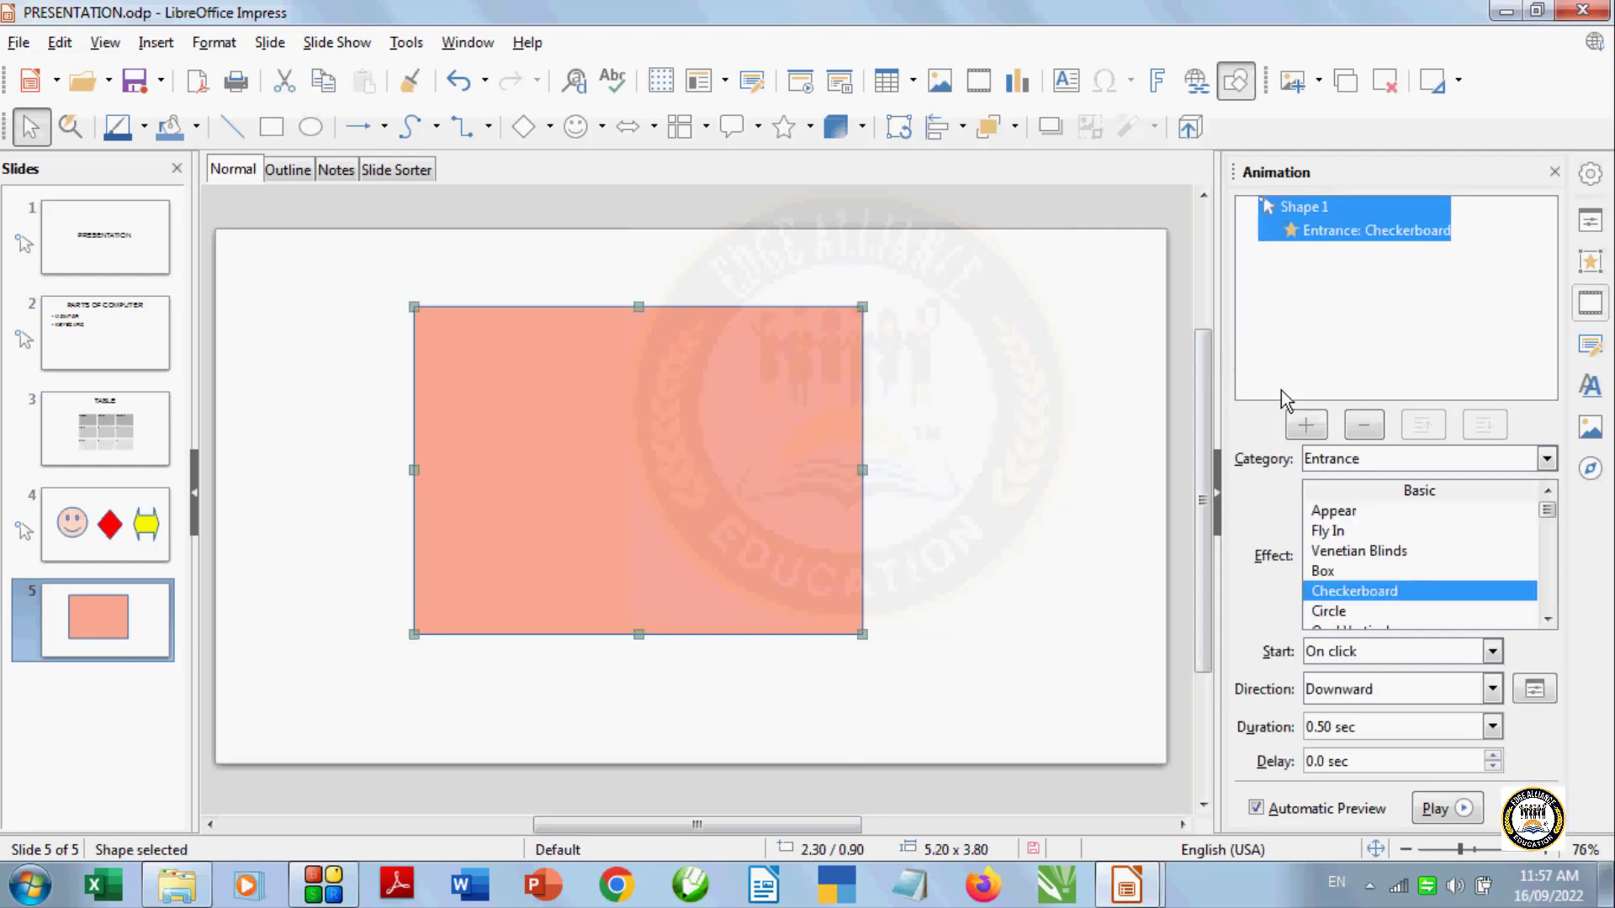
pyautogui.click(1363, 426)
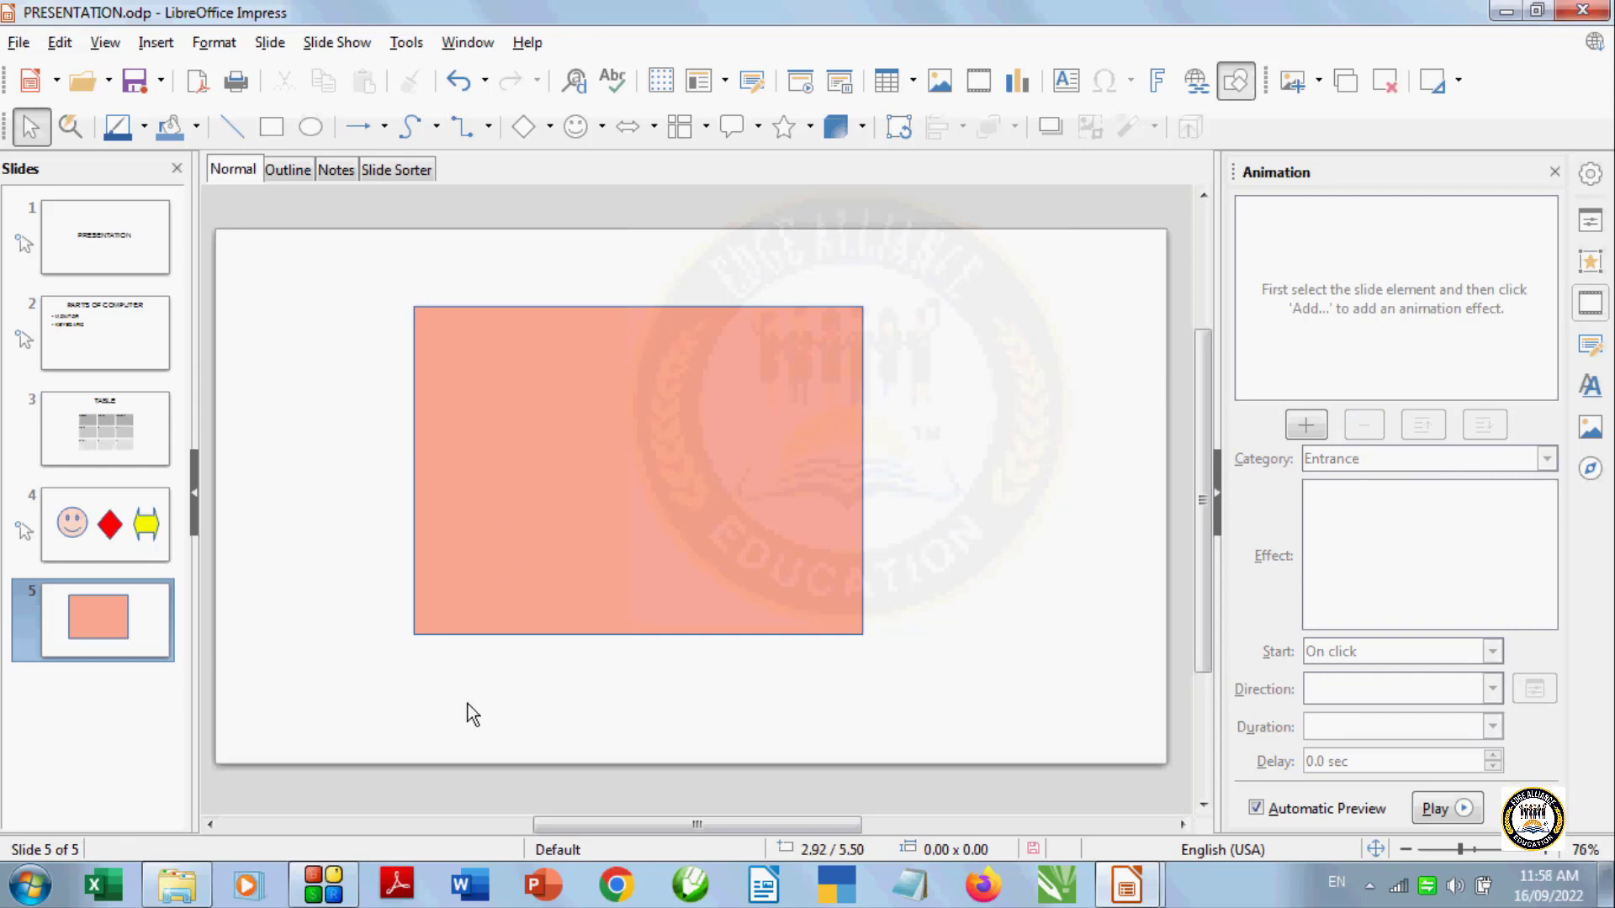
# Remove the entrance effects from the smiley face, the diamond and the double arrow on slide 4
pyautogui.click(99, 510)
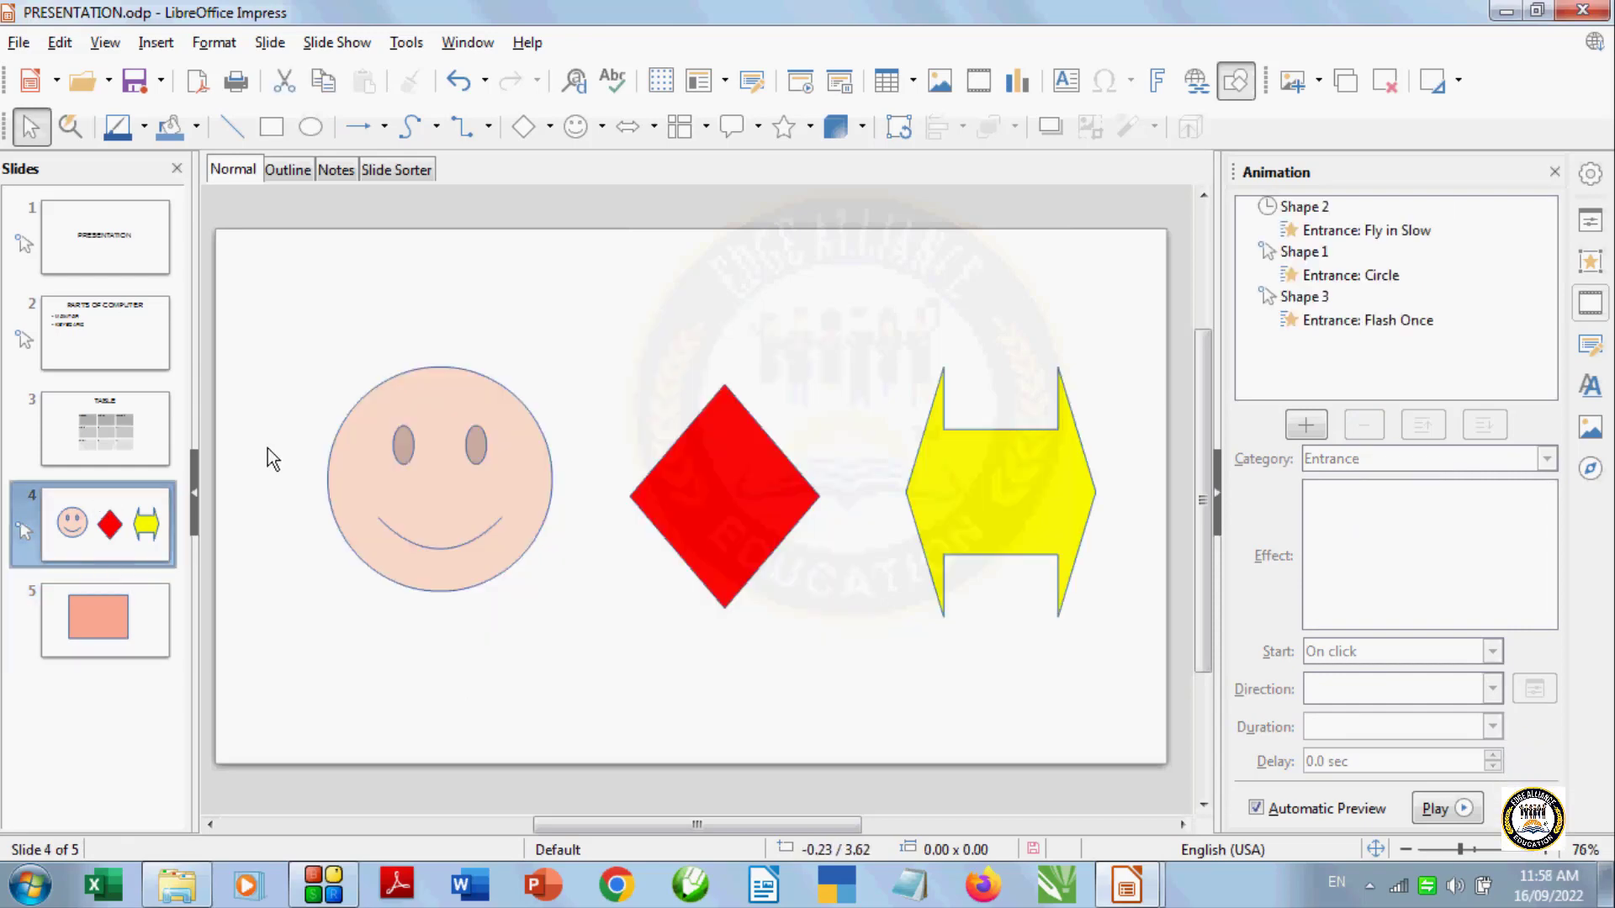
pyautogui.click(486, 548)
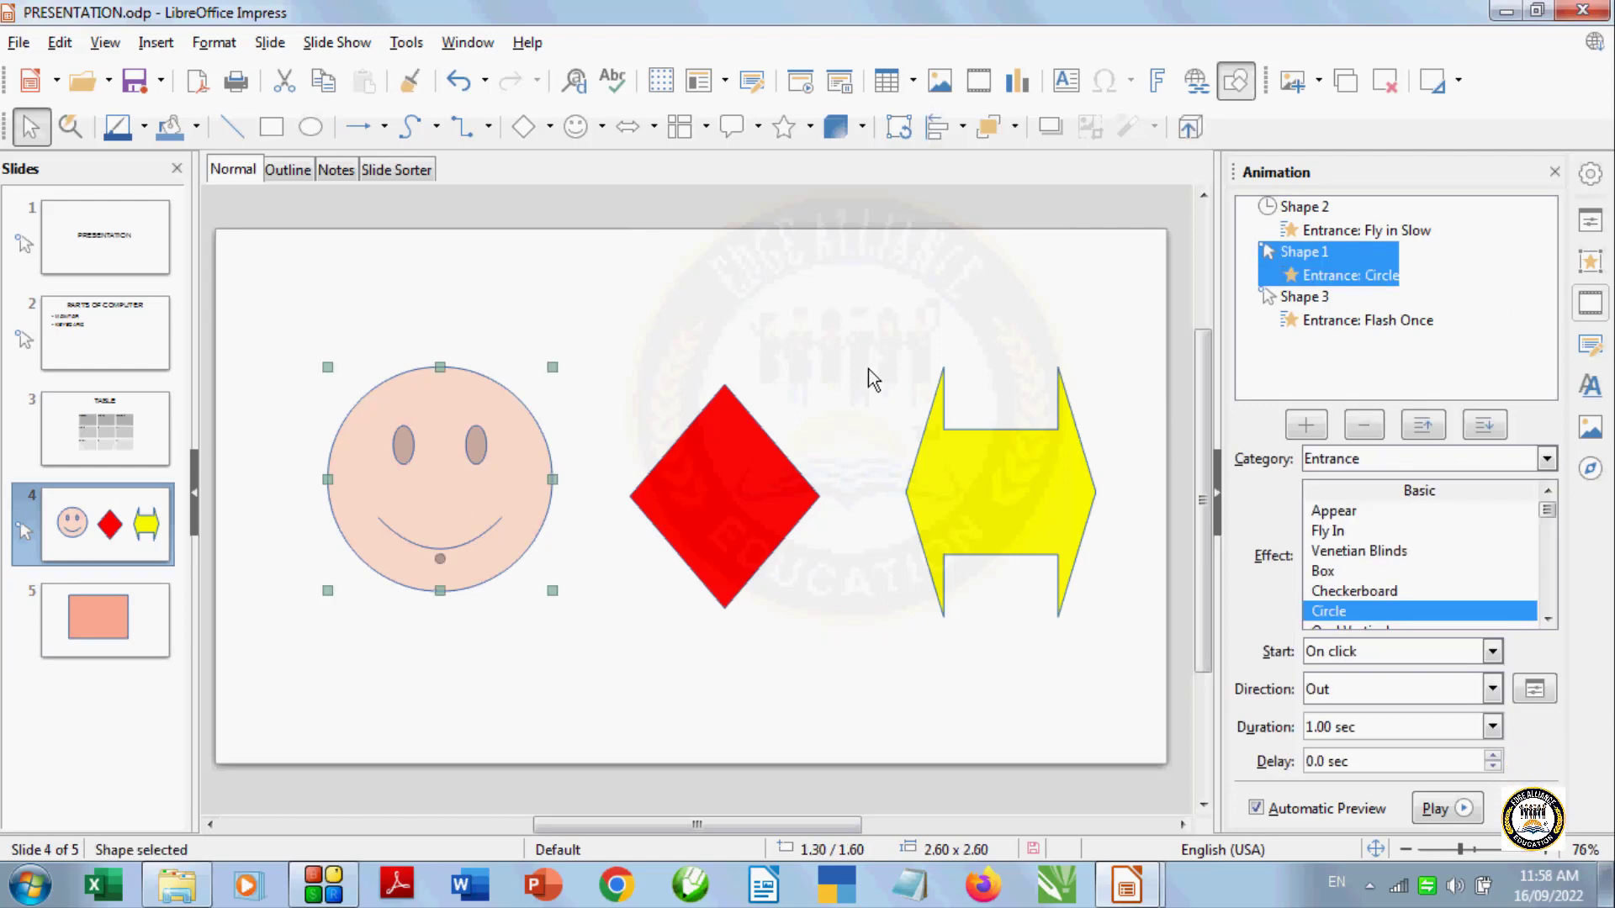
pyautogui.click(1363, 425)
pyautogui.click(703, 489)
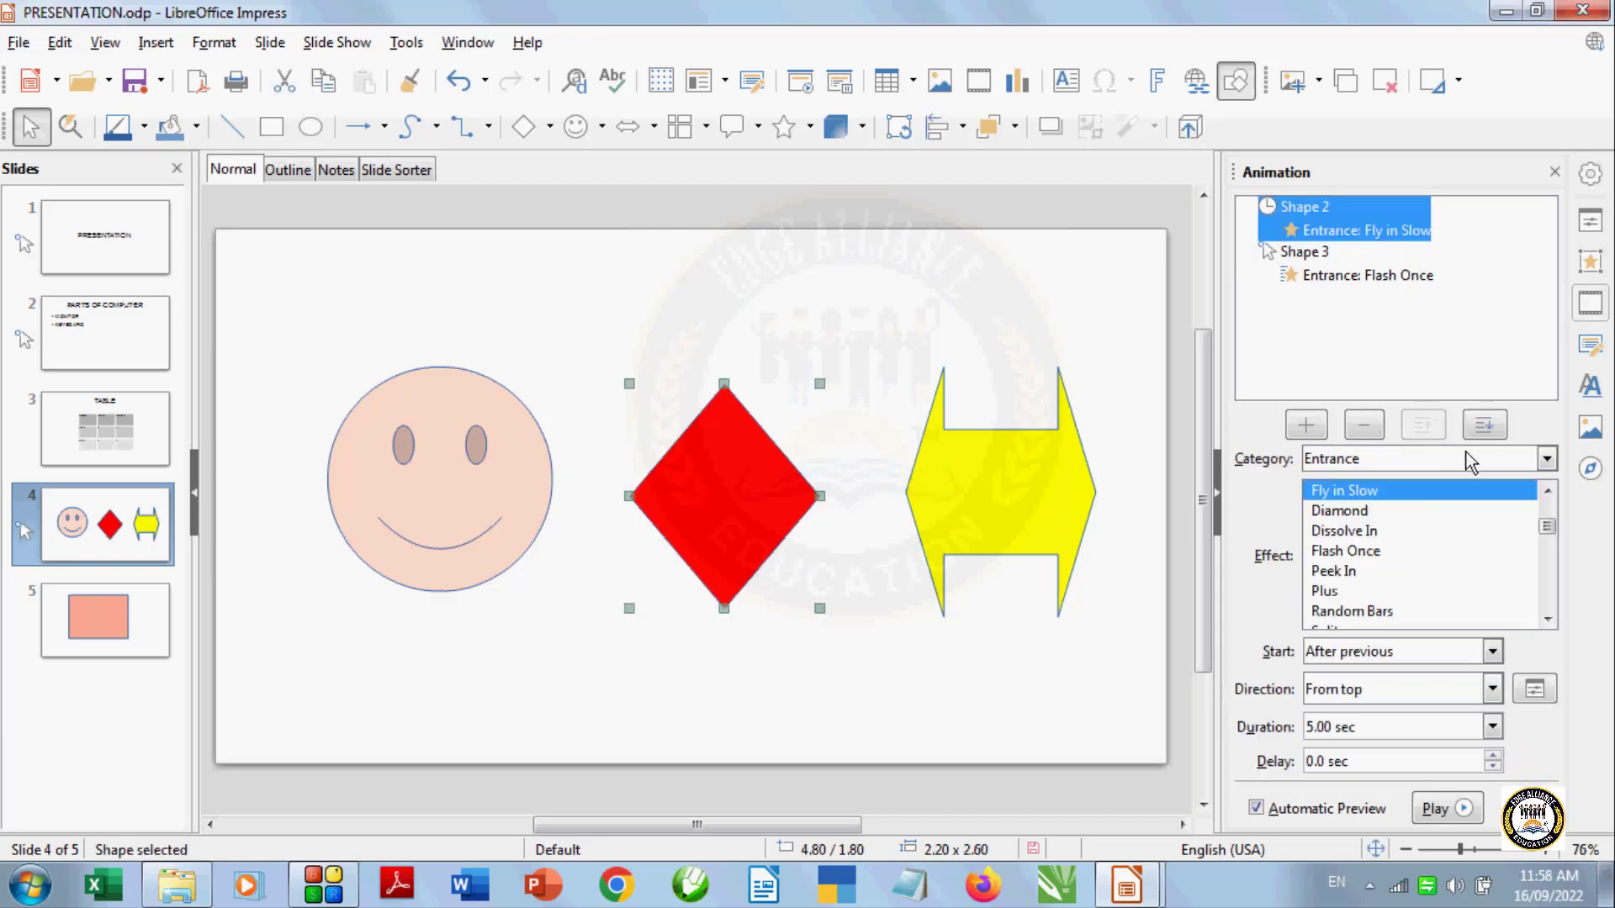
pyautogui.click(1349, 431)
pyautogui.click(1031, 490)
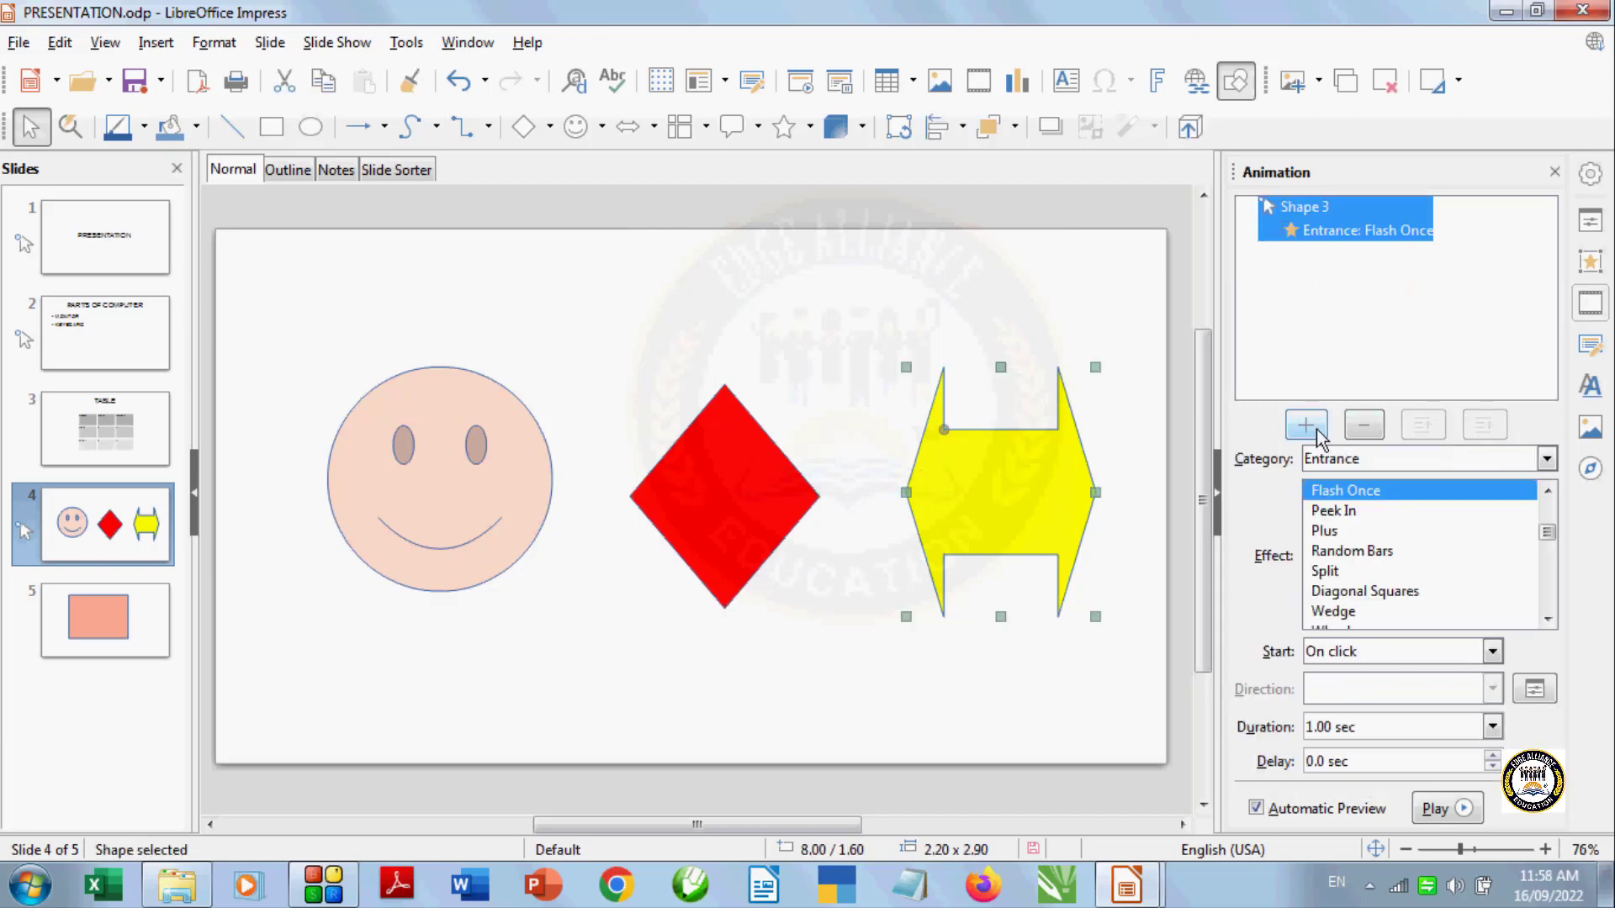
pyautogui.click(1363, 427)
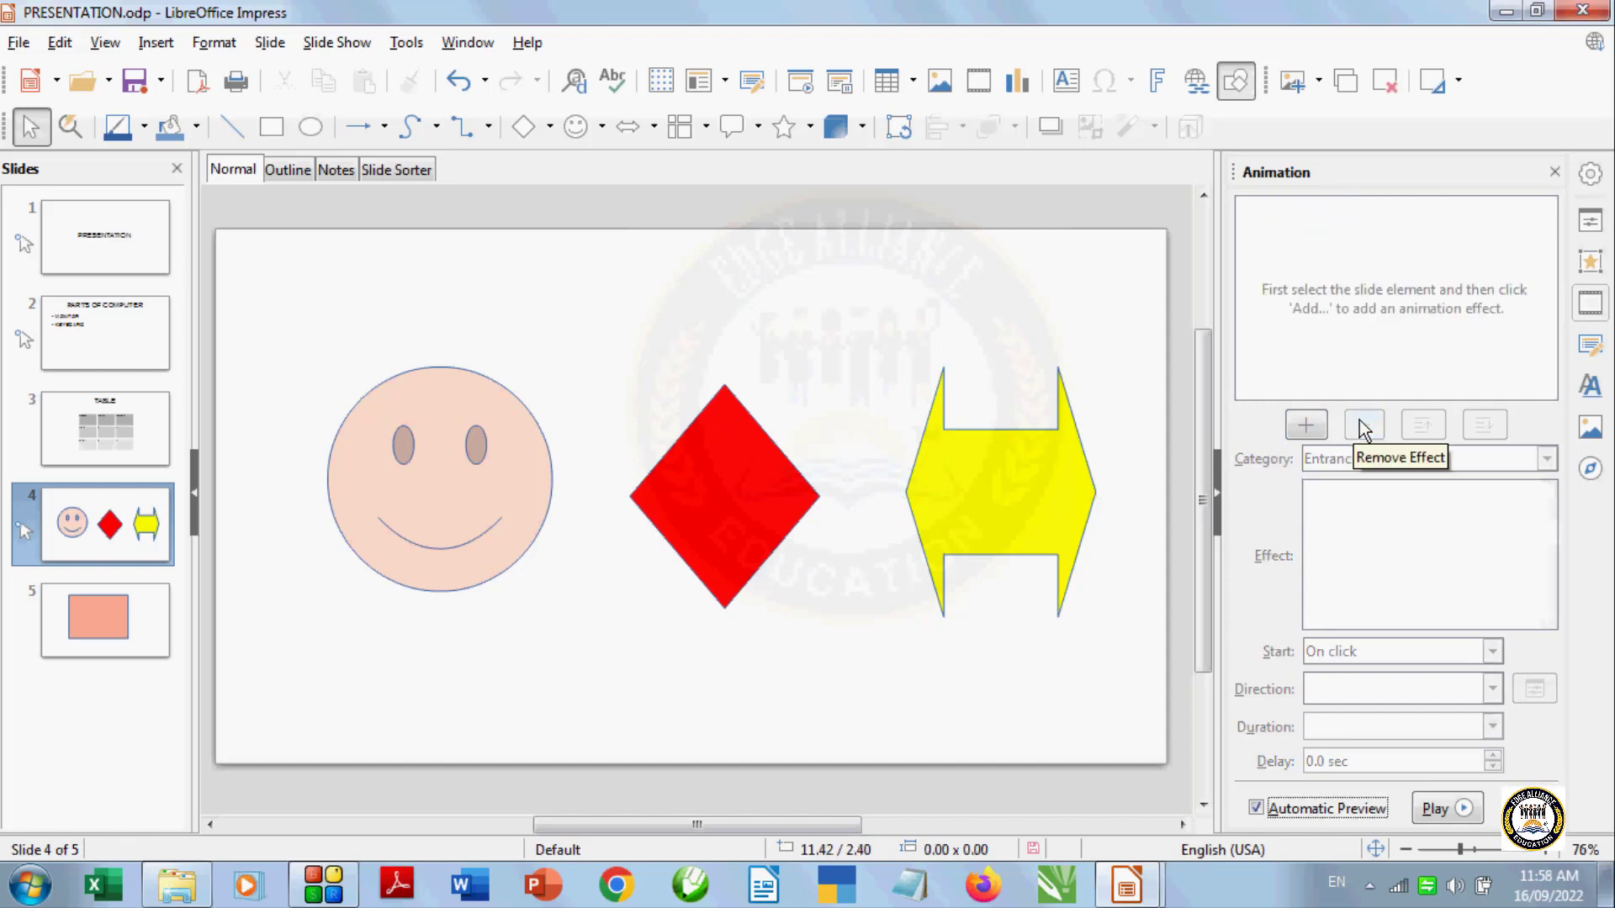
# Remove the Checkerboard entrance effect from the PARTS OF COMPUTER title on slide 2
pyautogui.click(126, 339)
pyautogui.click(515, 313)
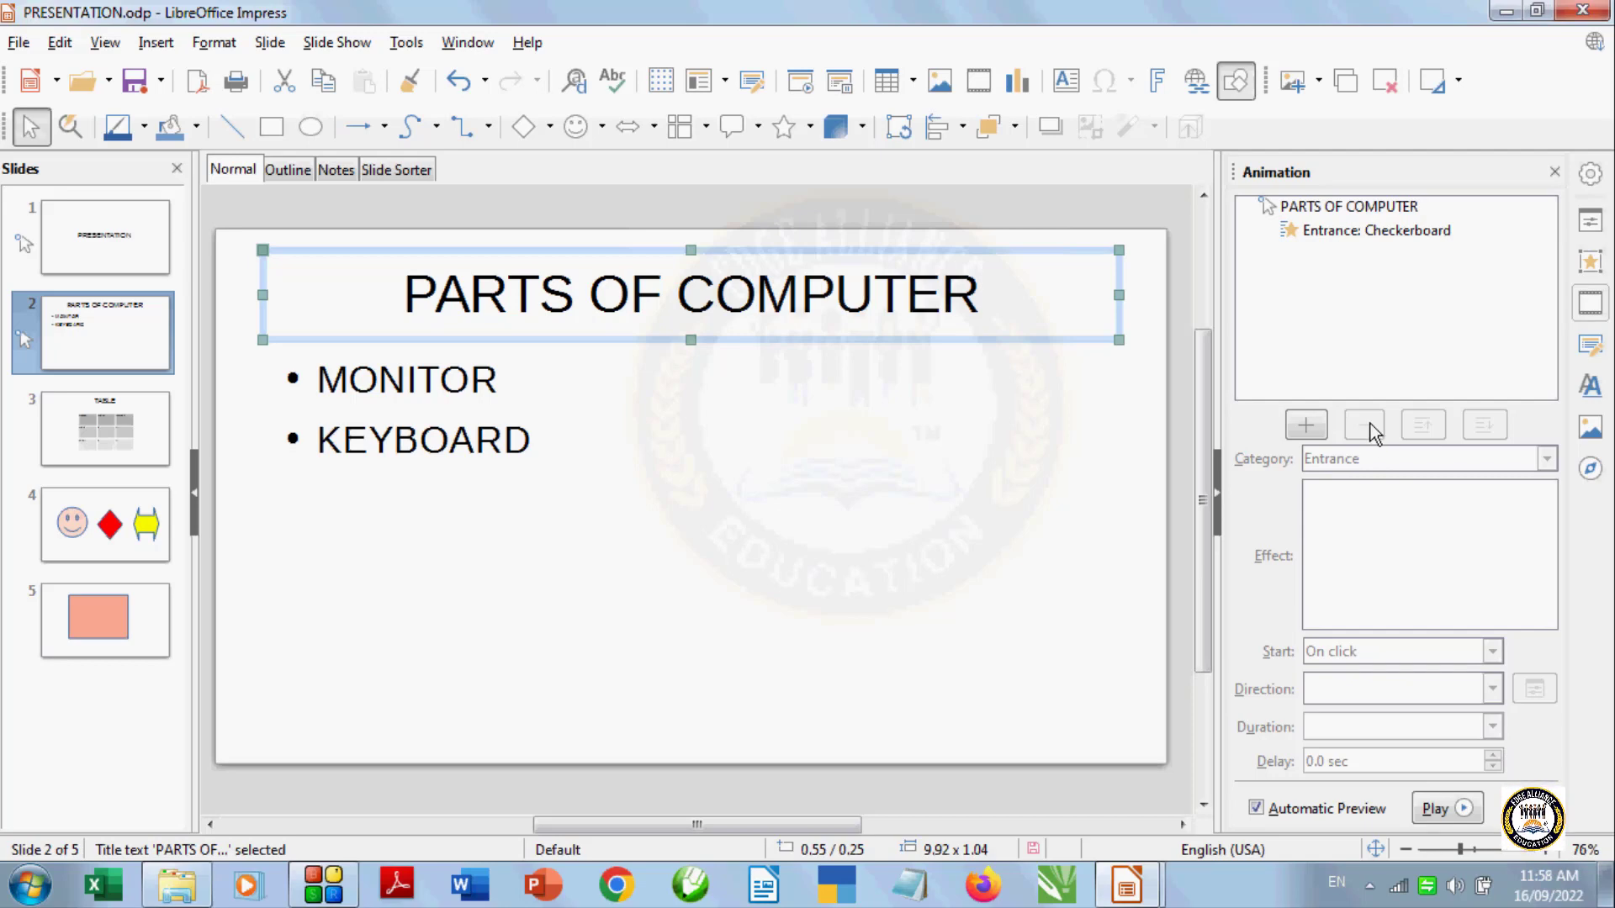
pyautogui.click(1346, 232)
pyautogui.click(1364, 425)
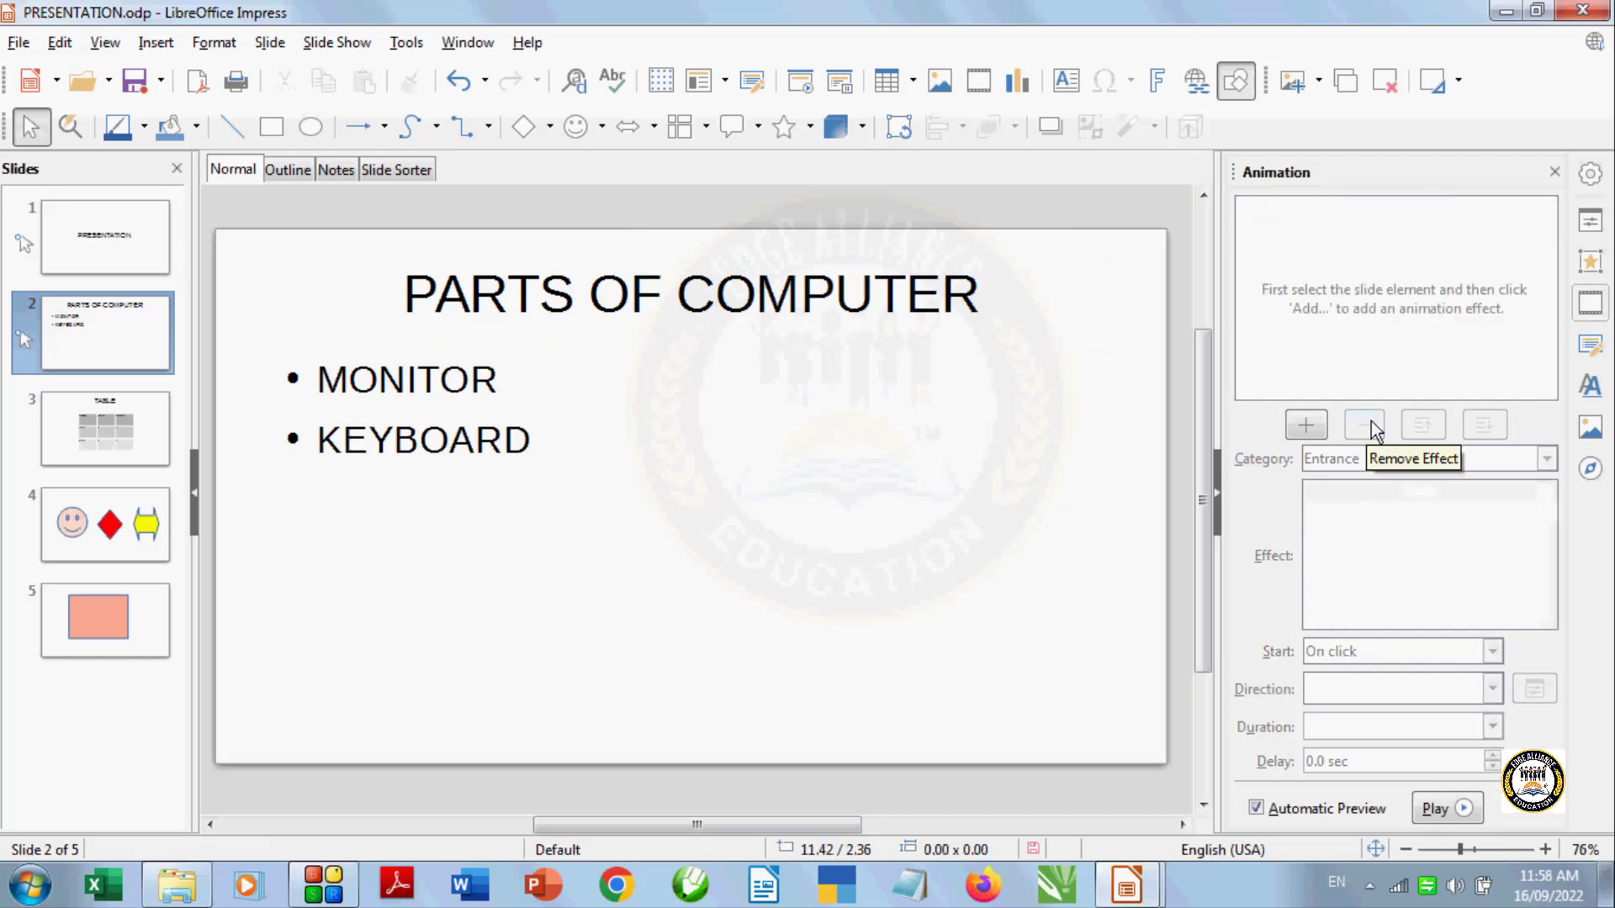
# Remove both the Fly in Slow and the Wheel entrance effects from the PRESENTATION title on slide 1
pyautogui.click(93, 246)
pyautogui.click(730, 476)
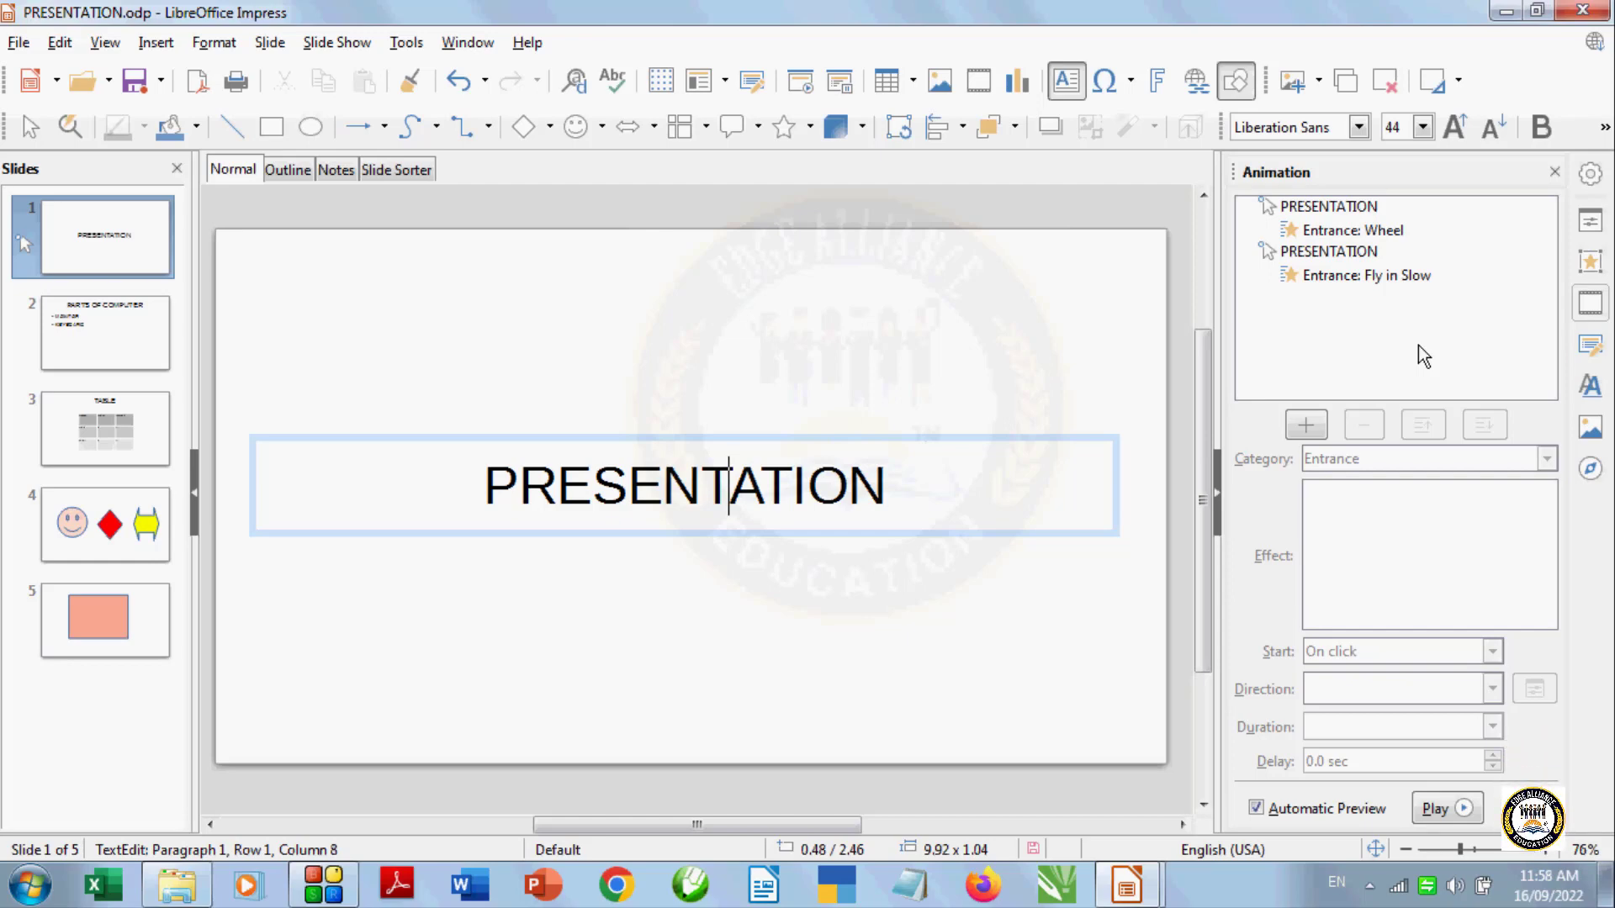
pyautogui.click(1374, 278)
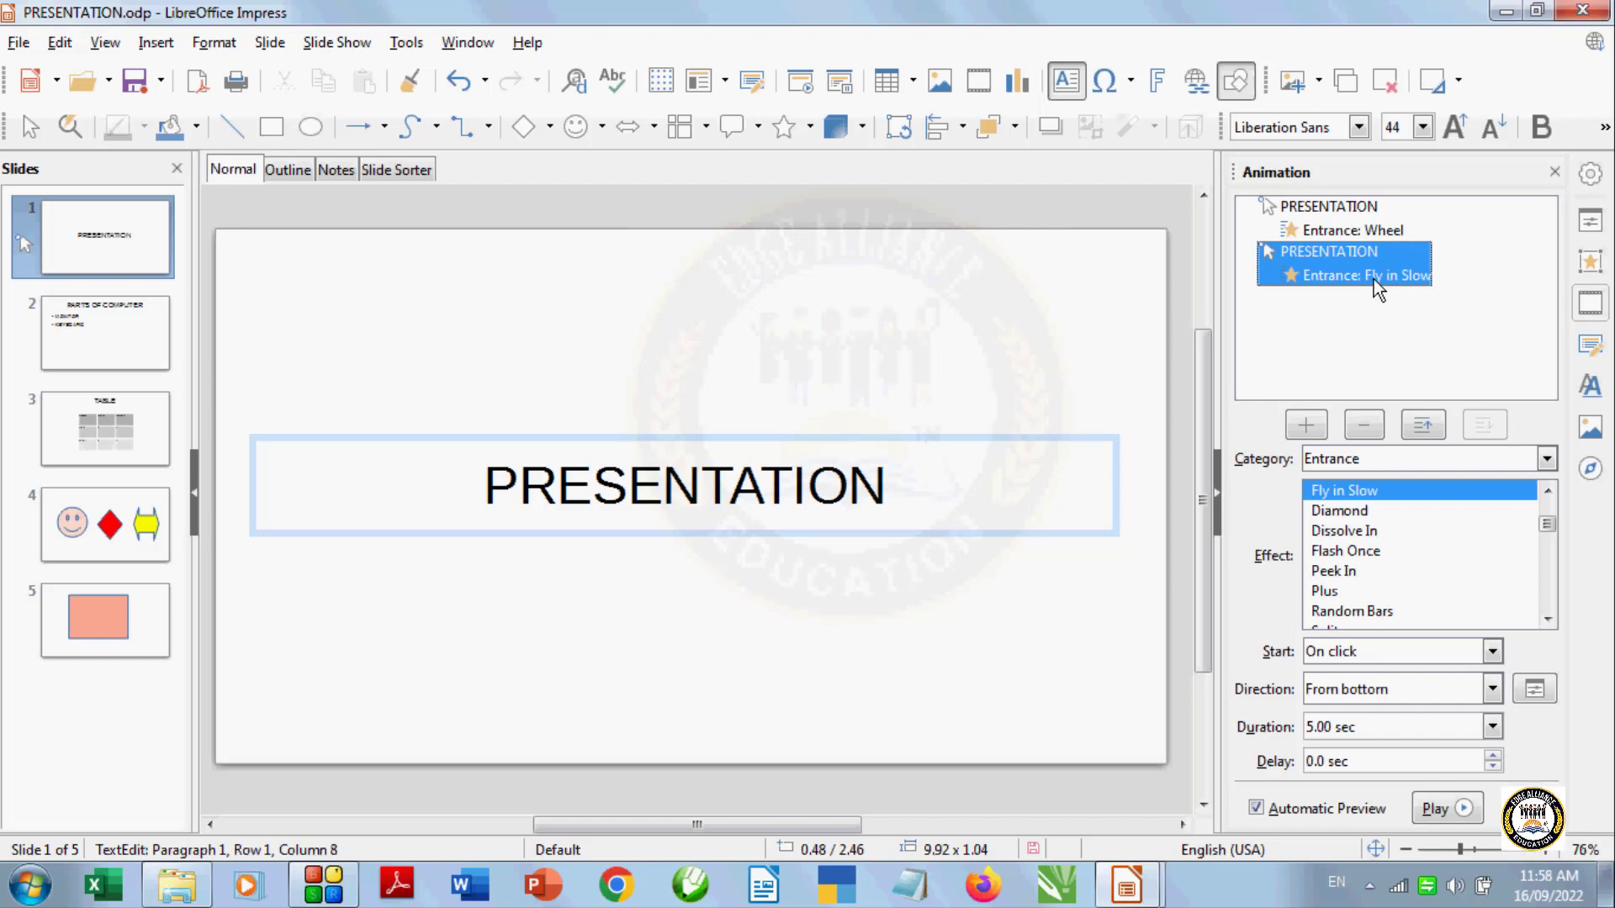
pyautogui.click(1371, 429)
pyautogui.click(1350, 232)
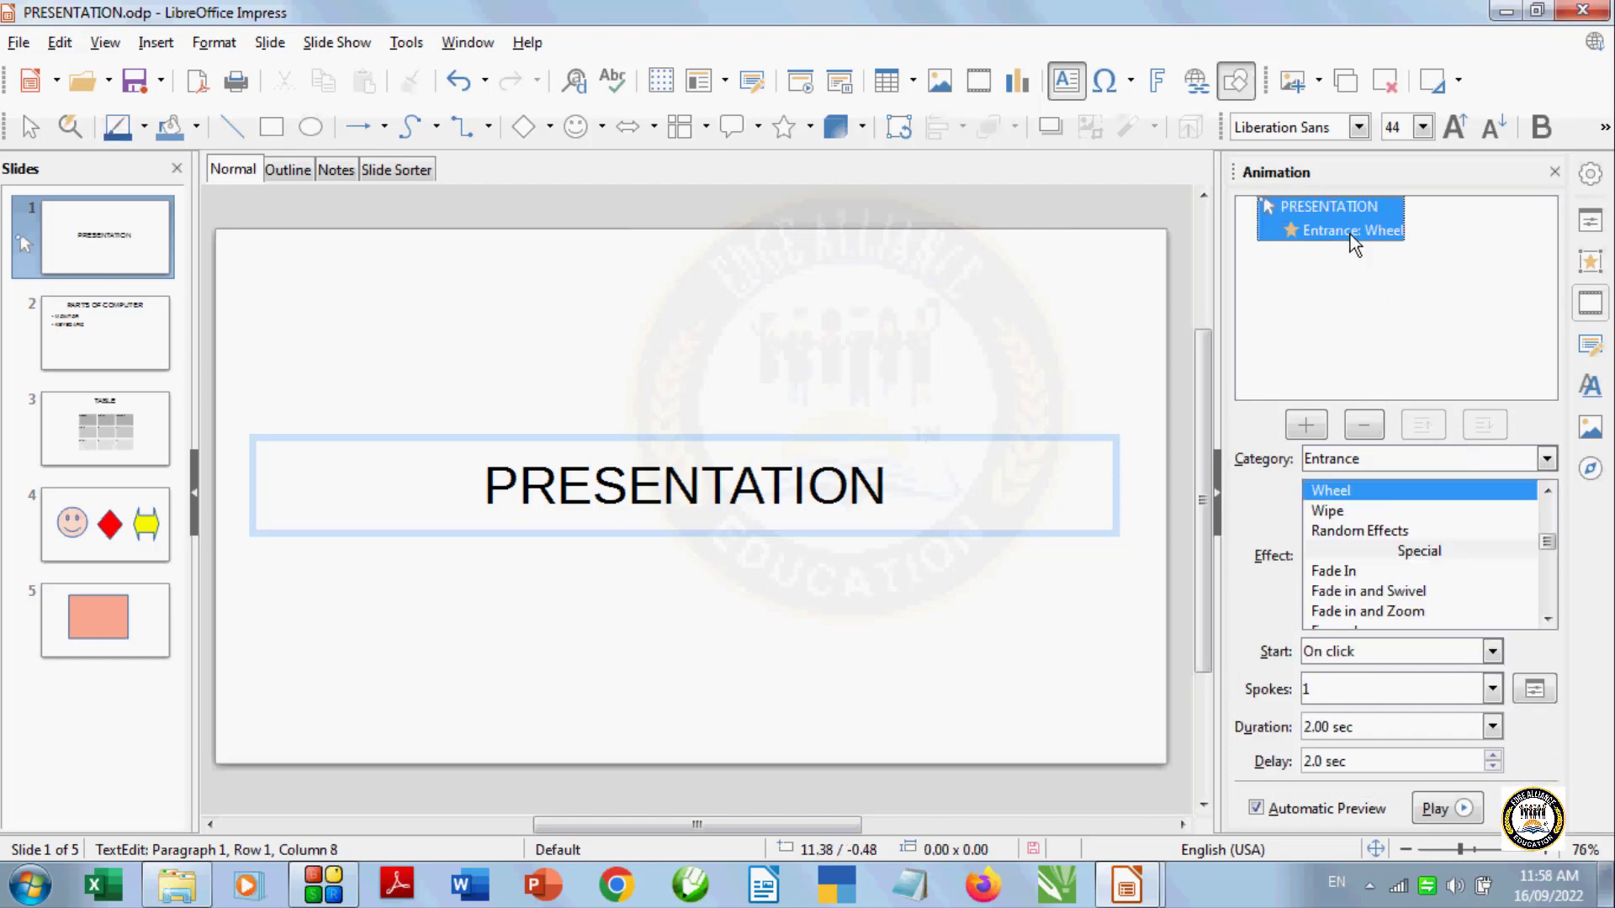
pyautogui.click(1371, 426)
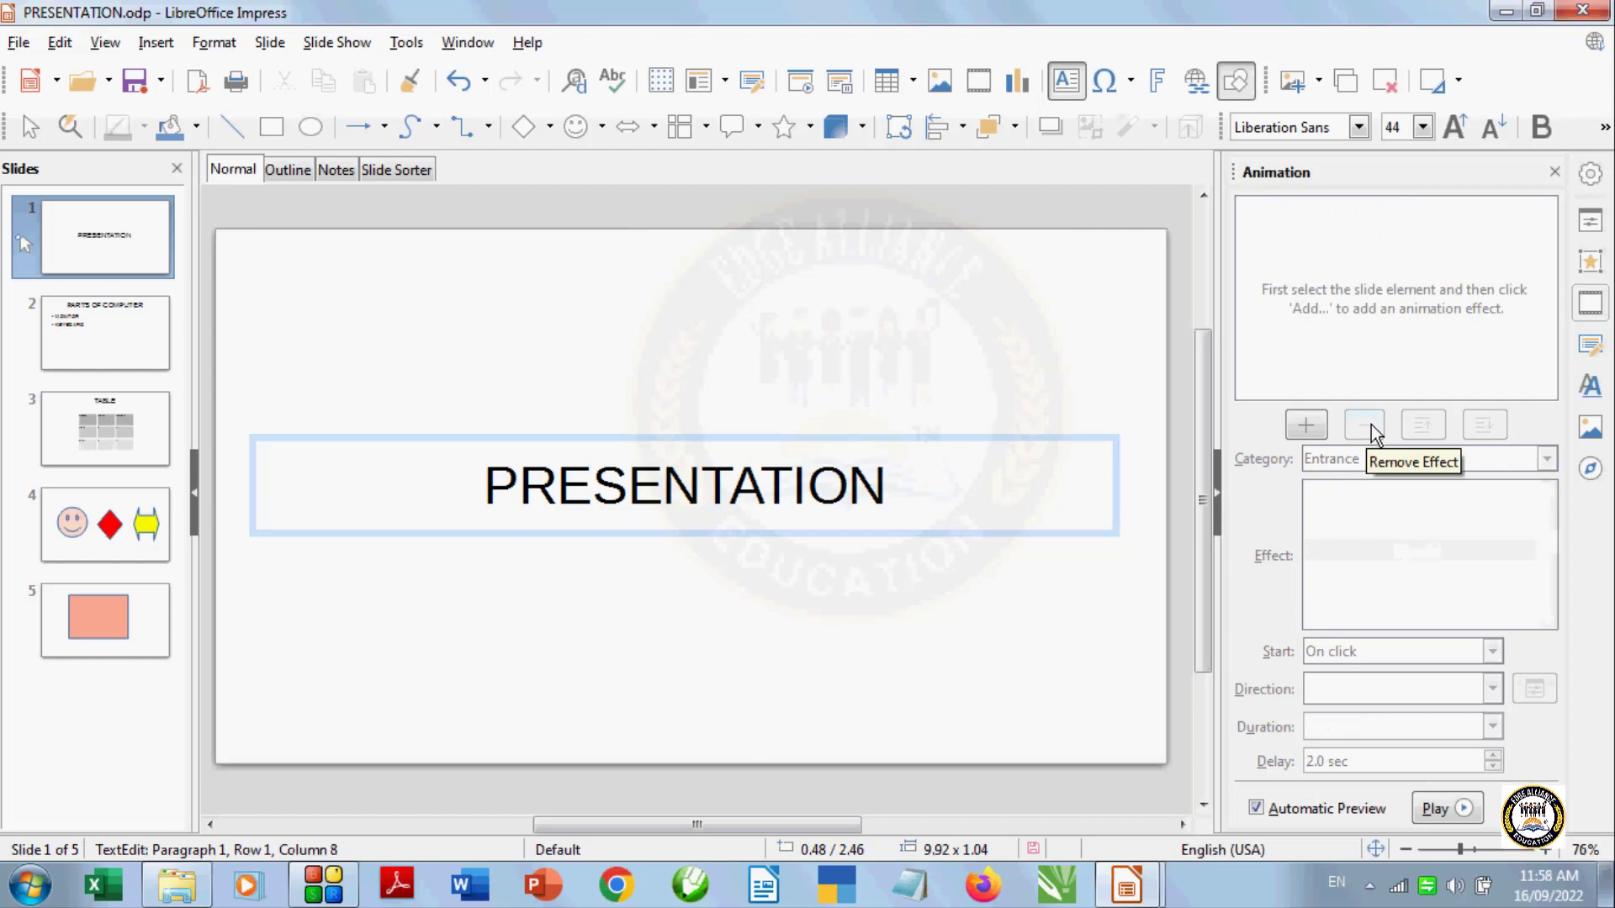
# Go through slides 2 to 5 and close the Animation sidebar deck
pyautogui.click(30, 126)
pyautogui.click(92, 315)
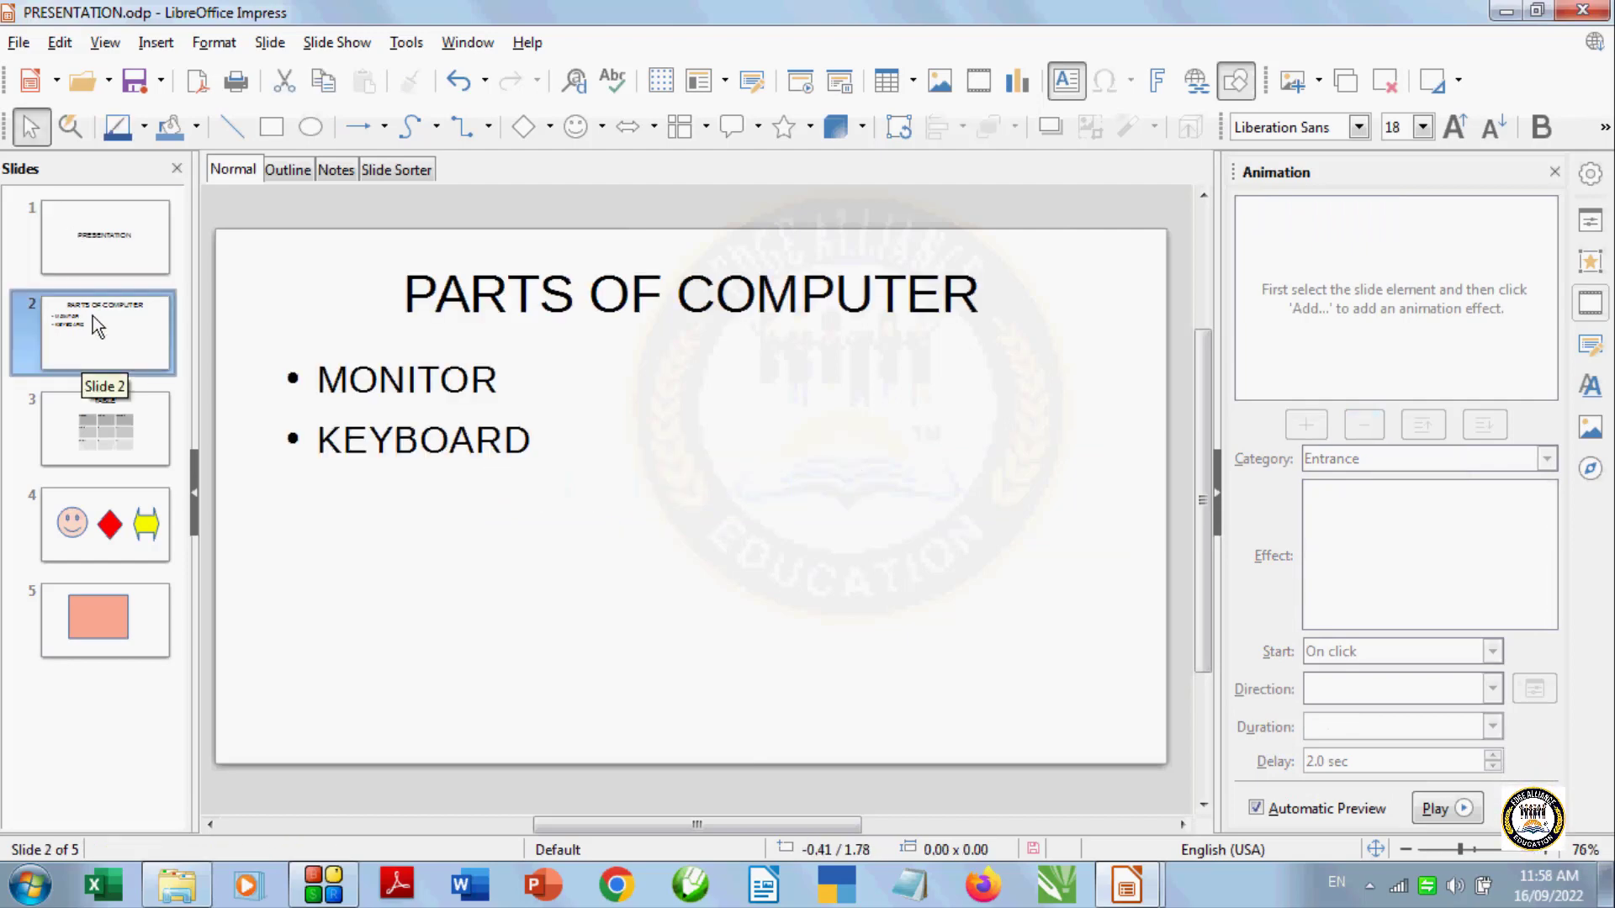
pyautogui.click(118, 425)
pyautogui.click(114, 523)
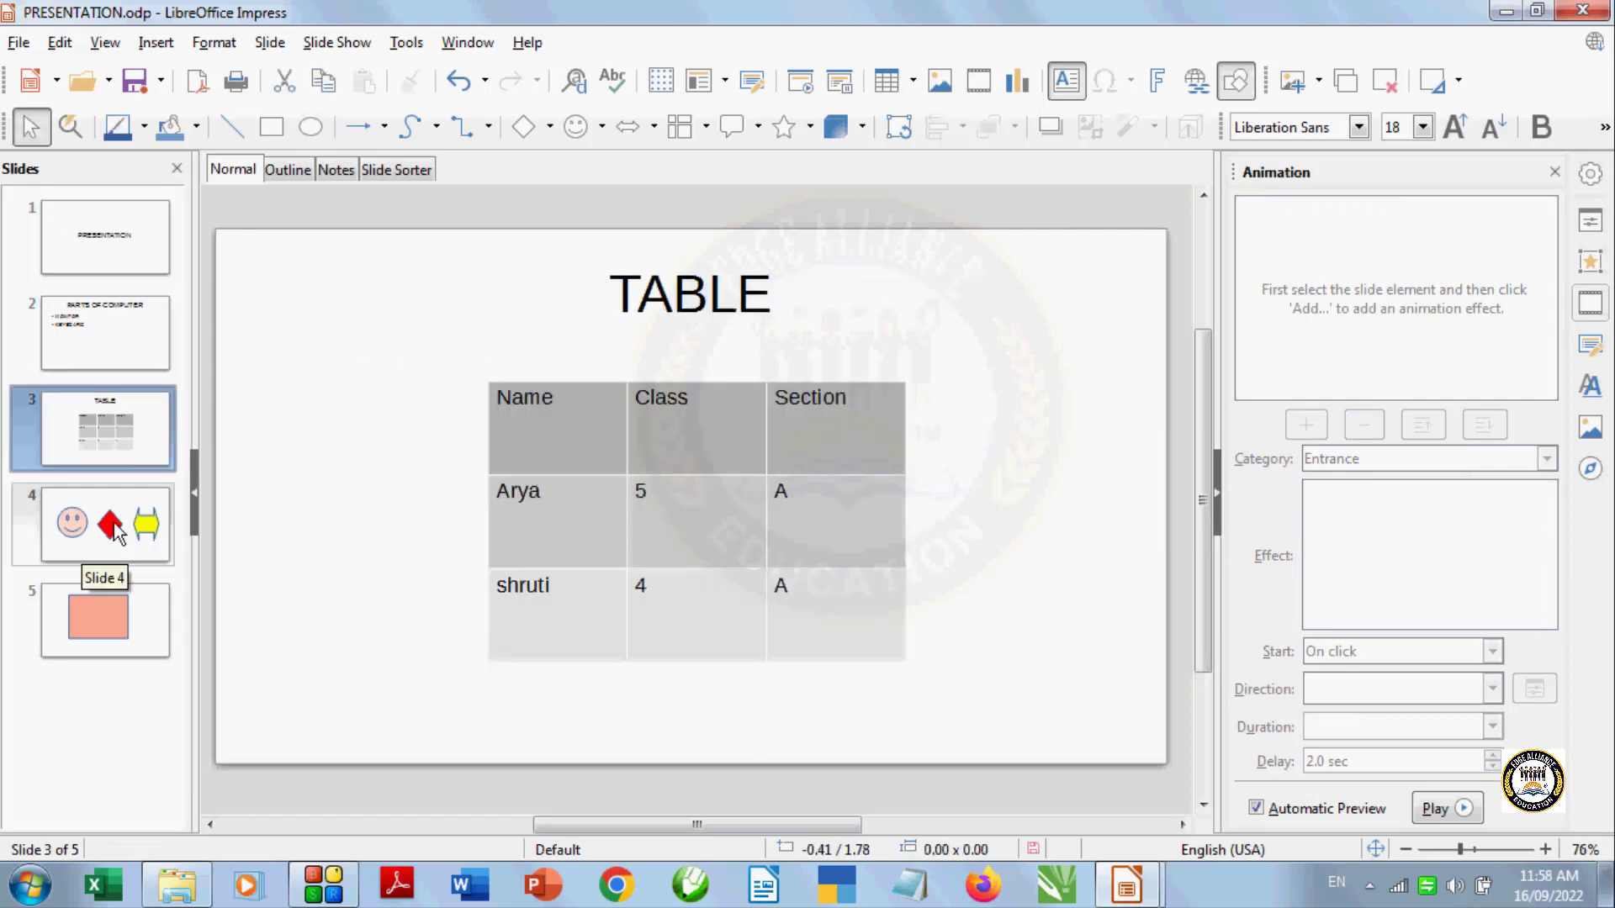
pyautogui.click(116, 621)
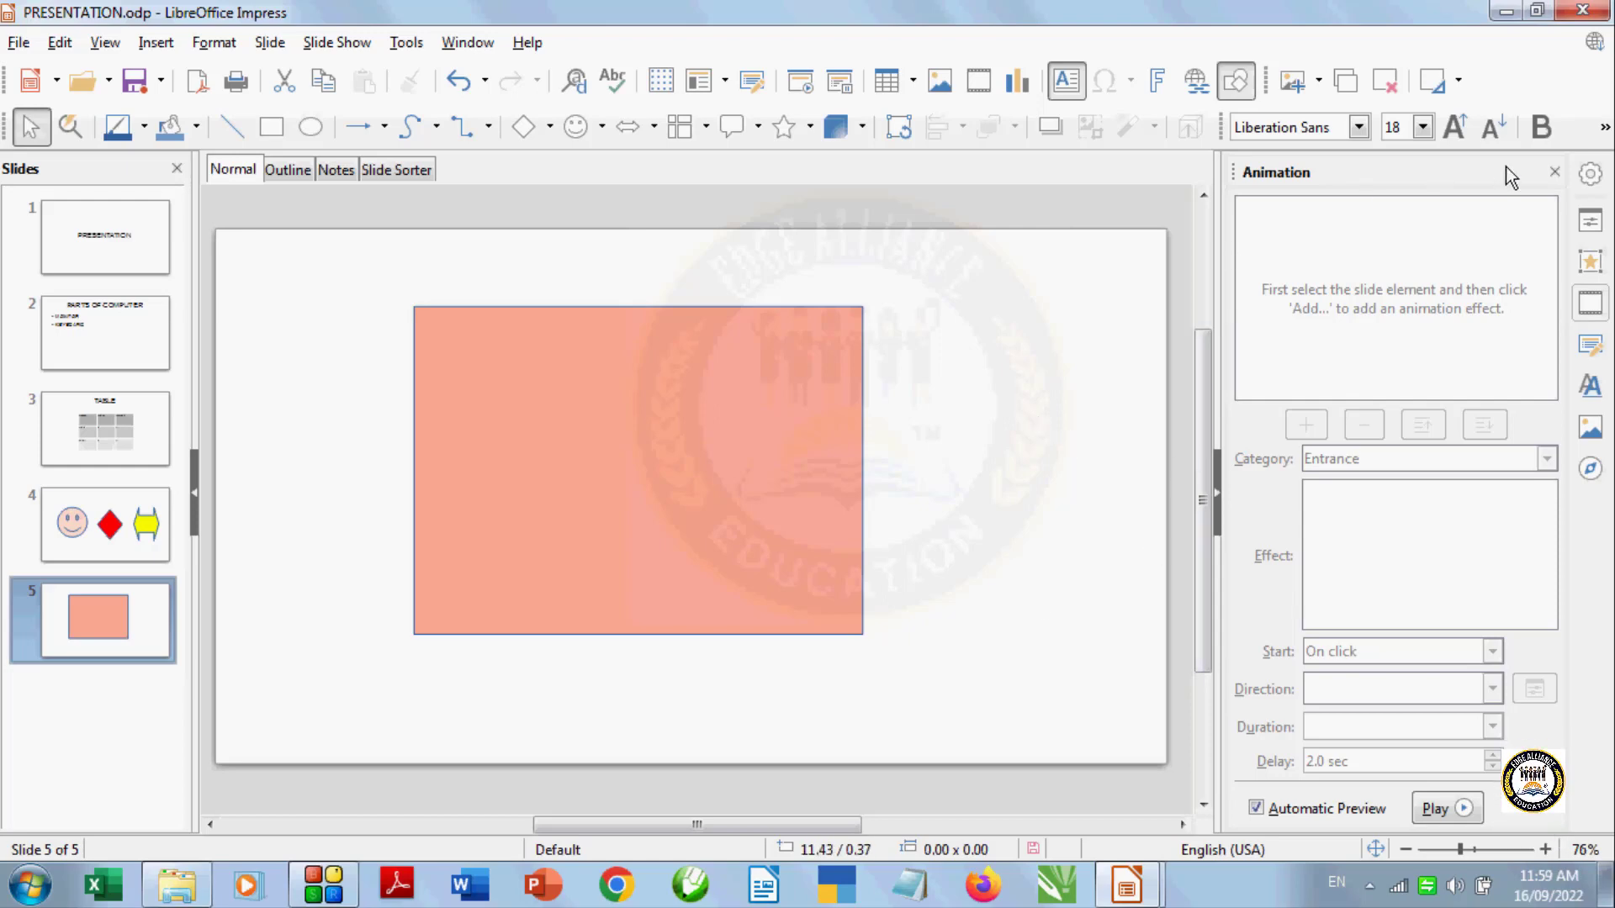
pyautogui.click(1554, 171)
pyautogui.click(928, 522)
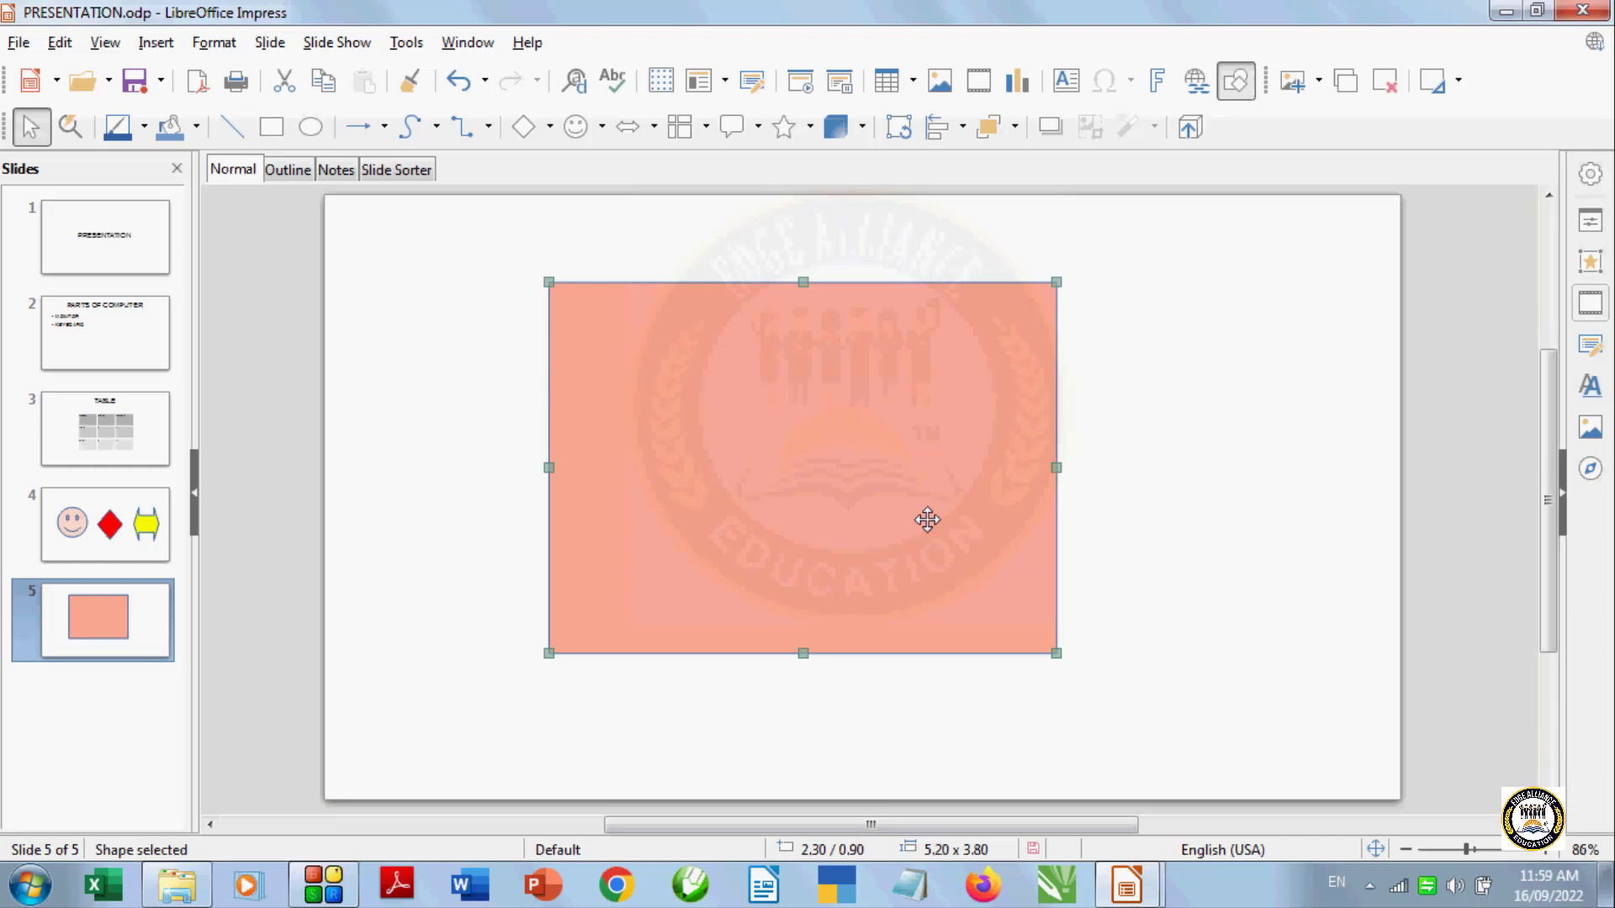
# Open the Navigator window and move it over the slide editing area
pyautogui.click(105, 42)
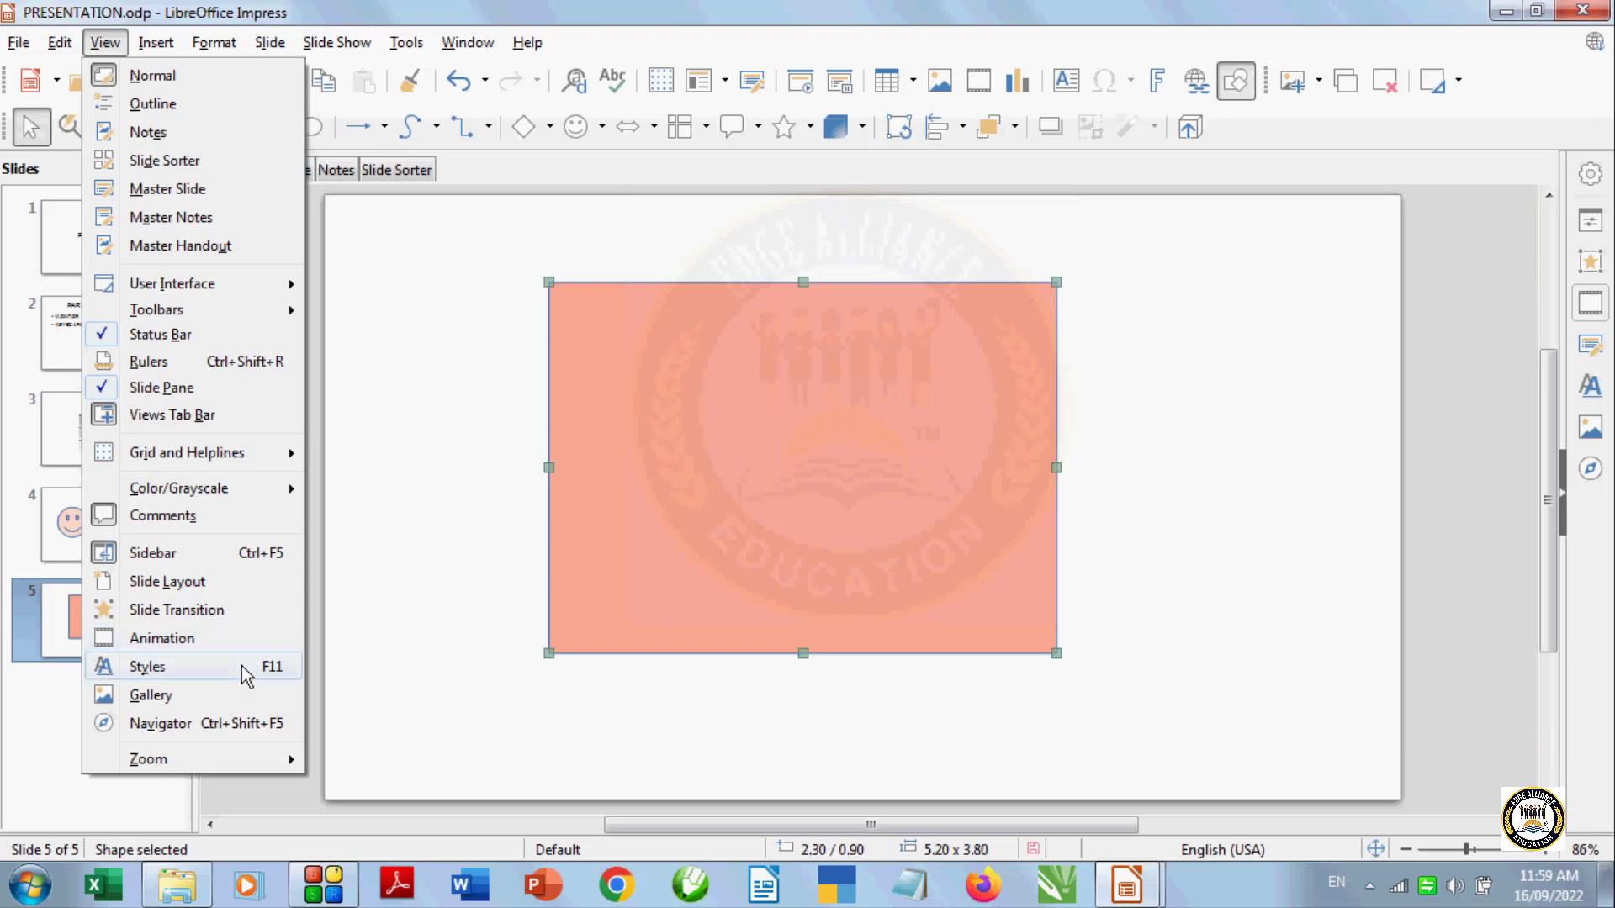
pyautogui.click(254, 725)
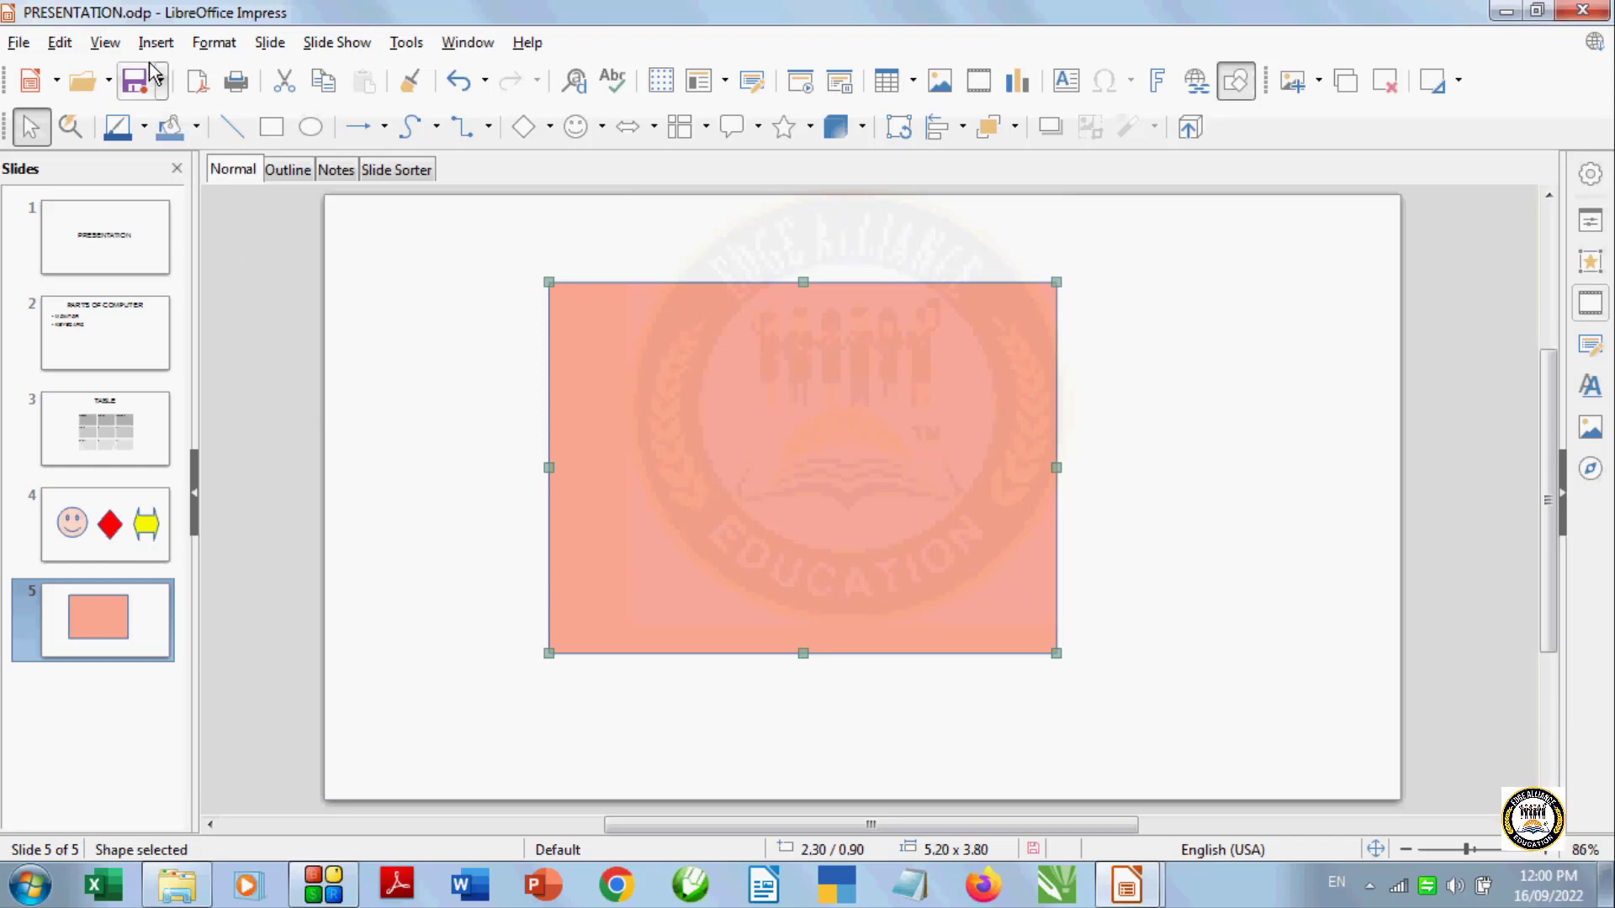
pyautogui.click(114, 47)
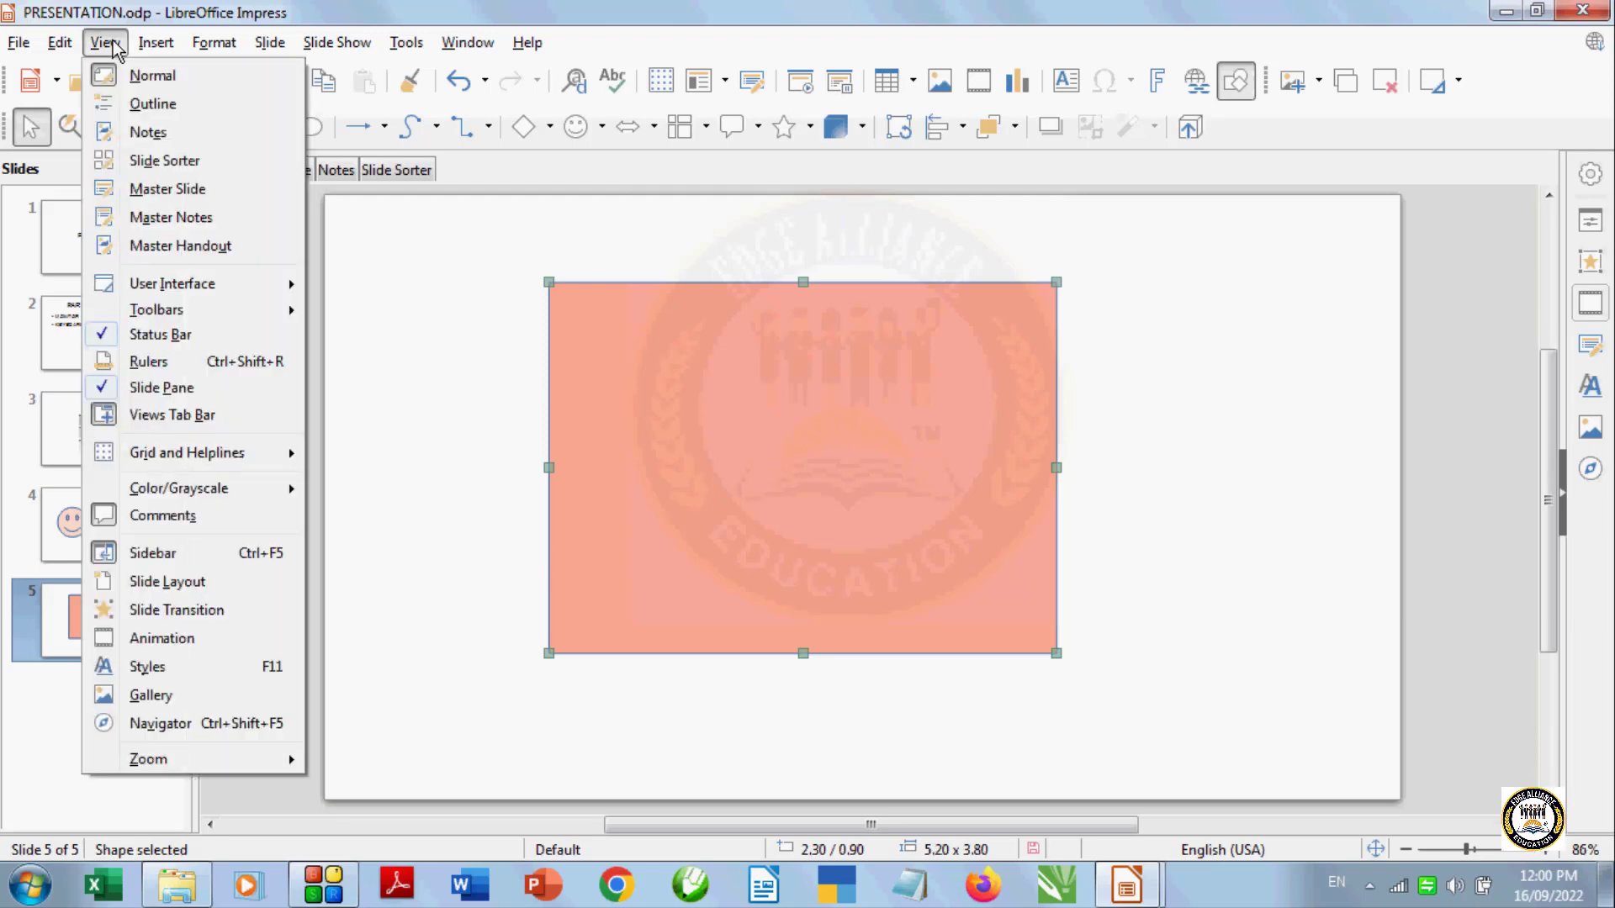
pyautogui.click(201, 723)
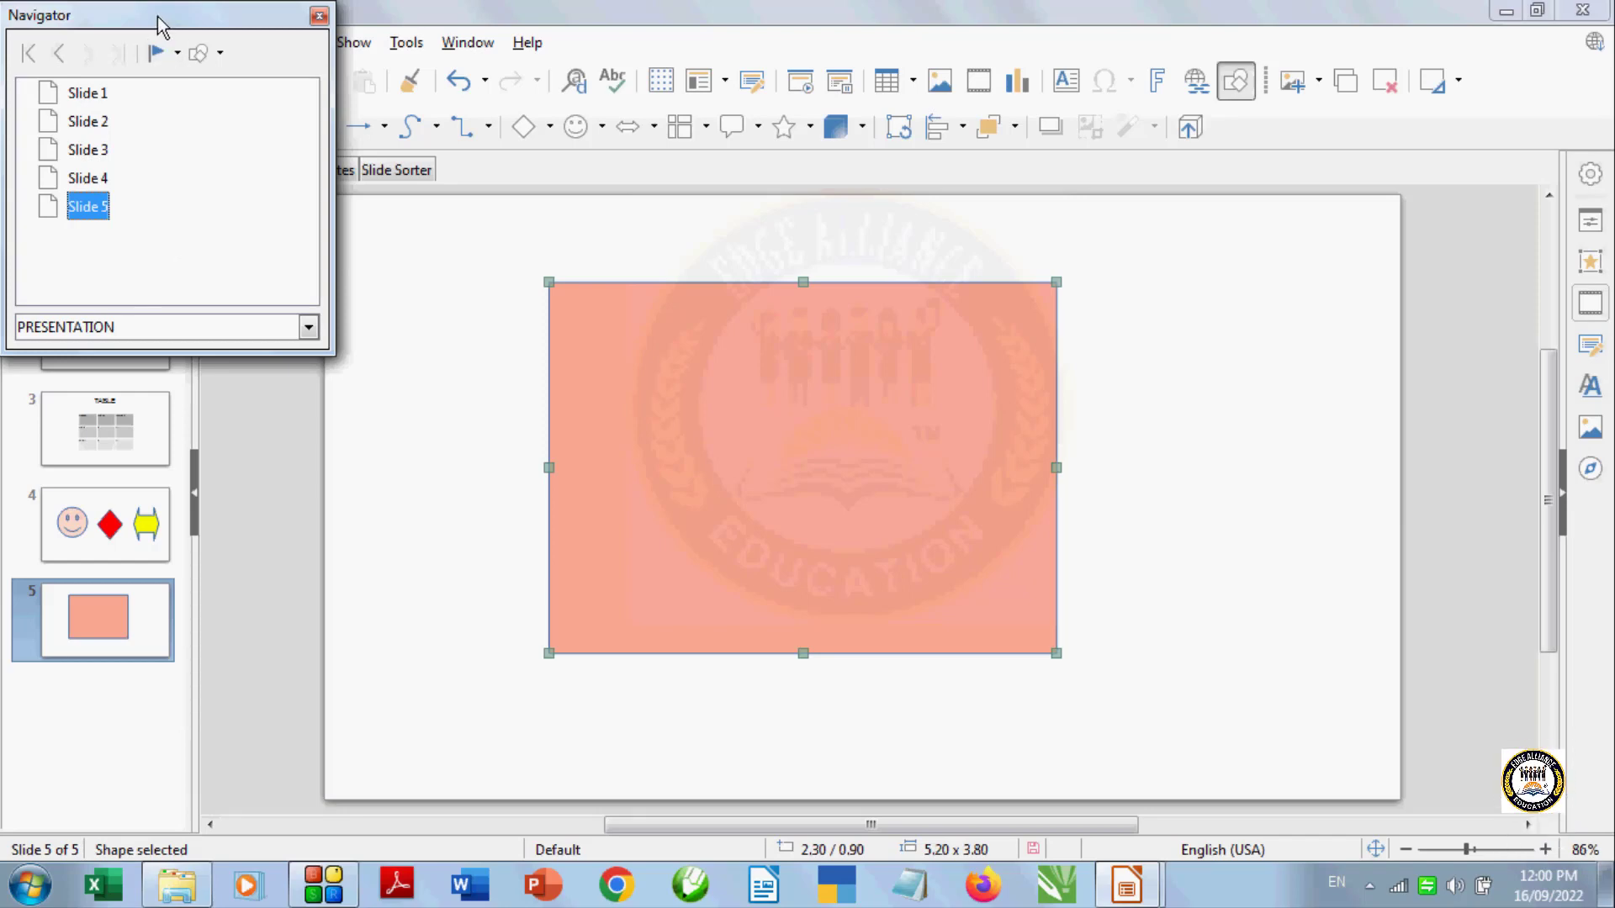
pyautogui.moveTo(157, 21); pyautogui.dragTo(314, 138)
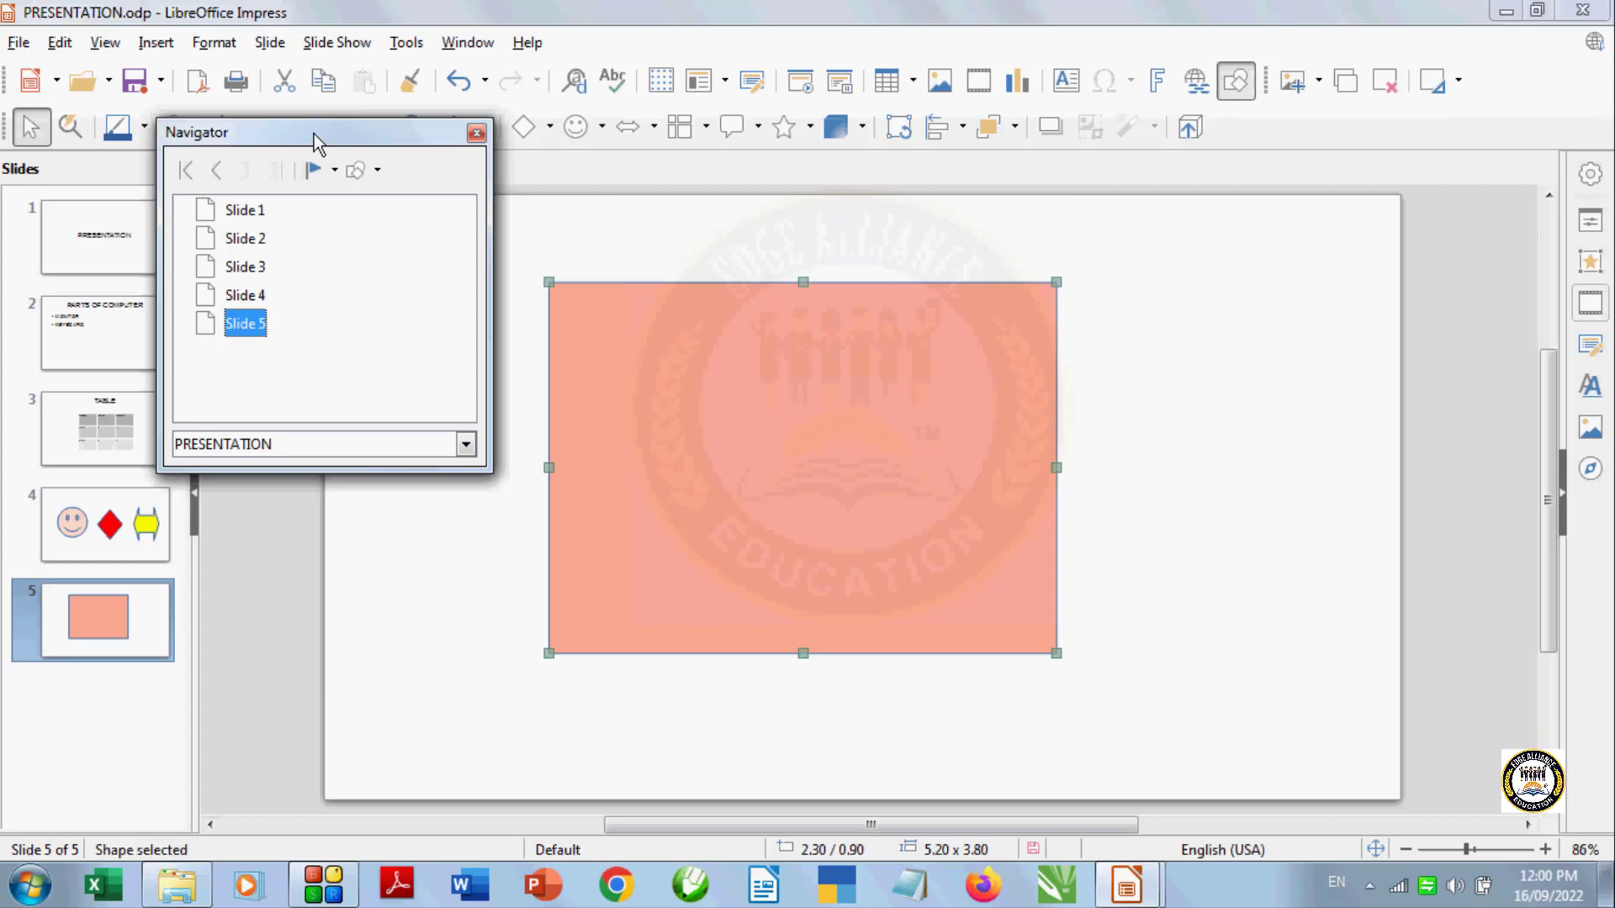
# Jump between slides 1 to 5 using the Navigator's slide list, then close the Navigator
pyautogui.doubleClick(266, 239)
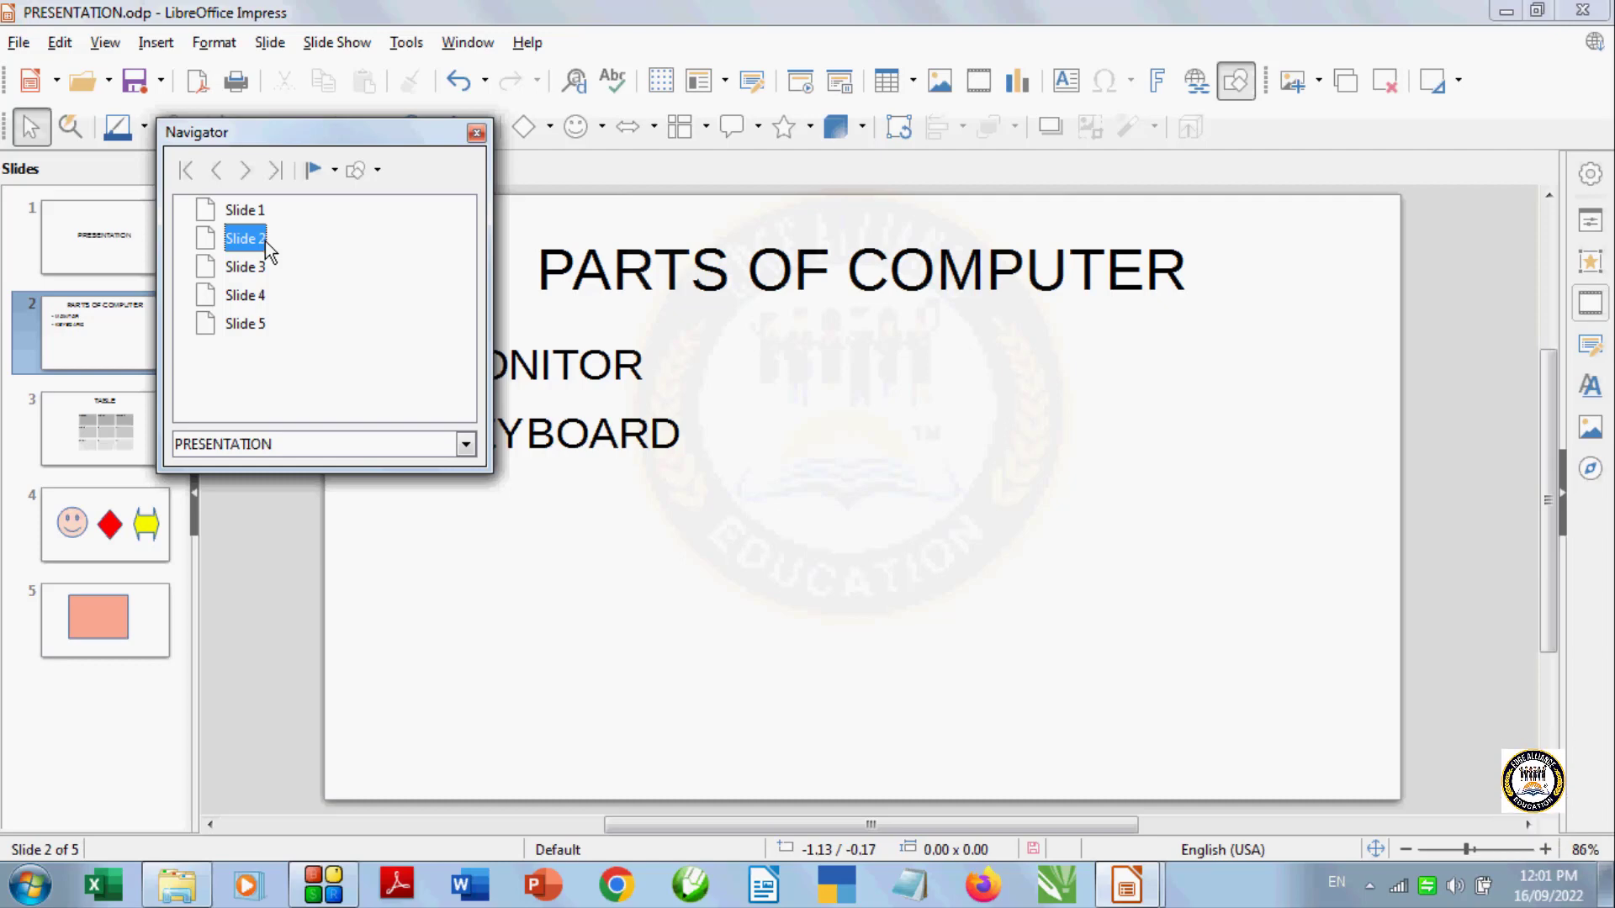
pyautogui.doubleClick(260, 215)
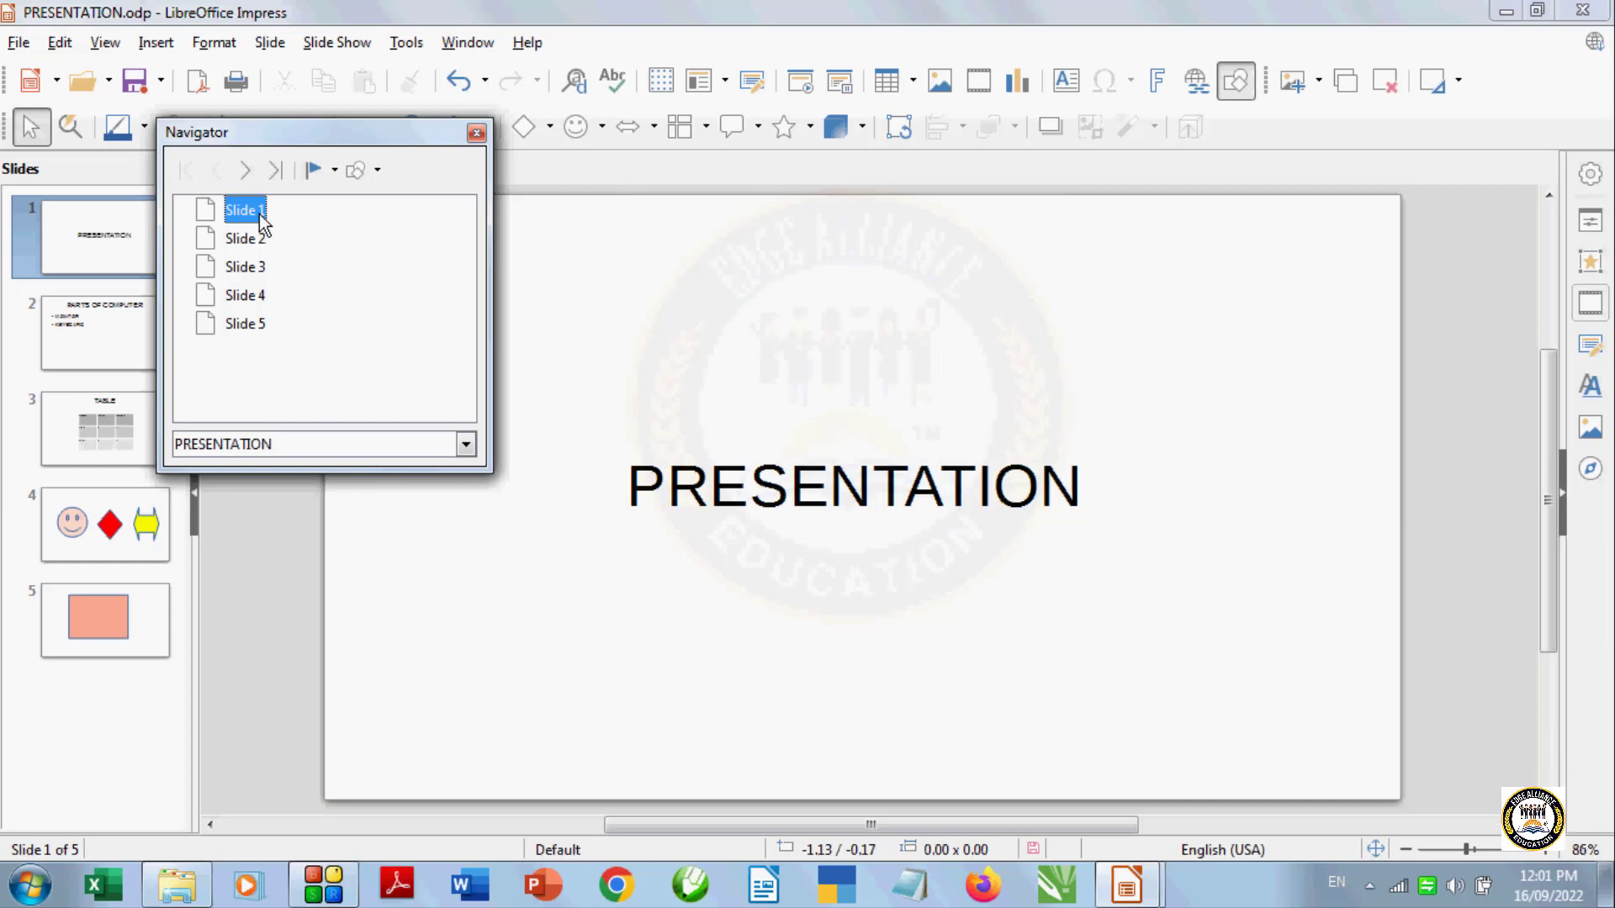
pyautogui.doubleClick(268, 241)
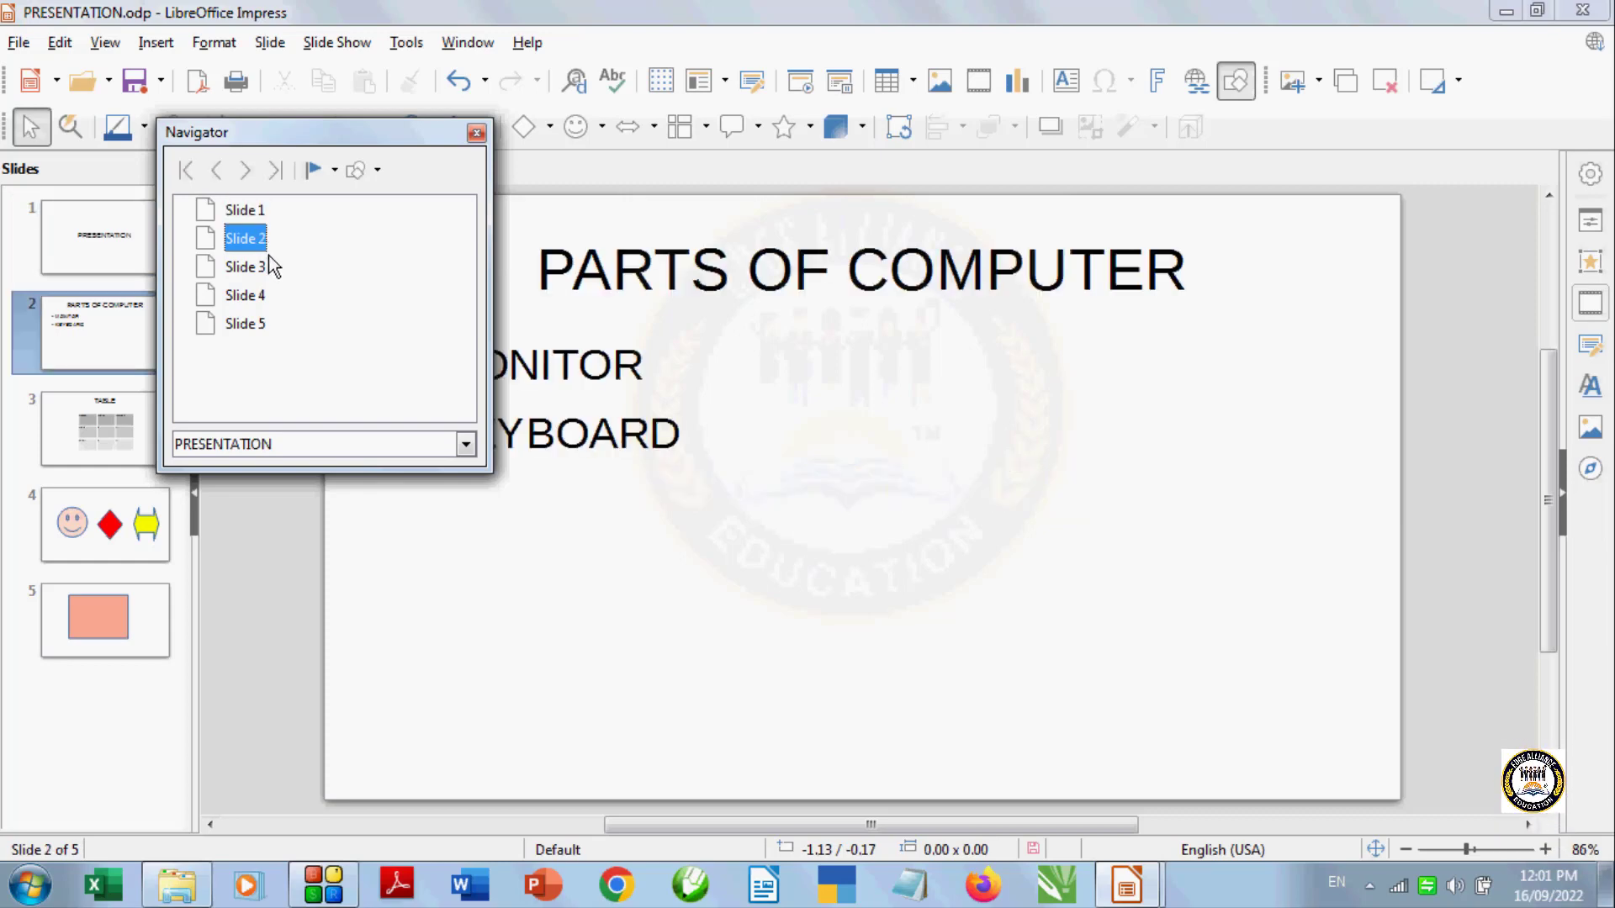
pyautogui.doubleClick(267, 267)
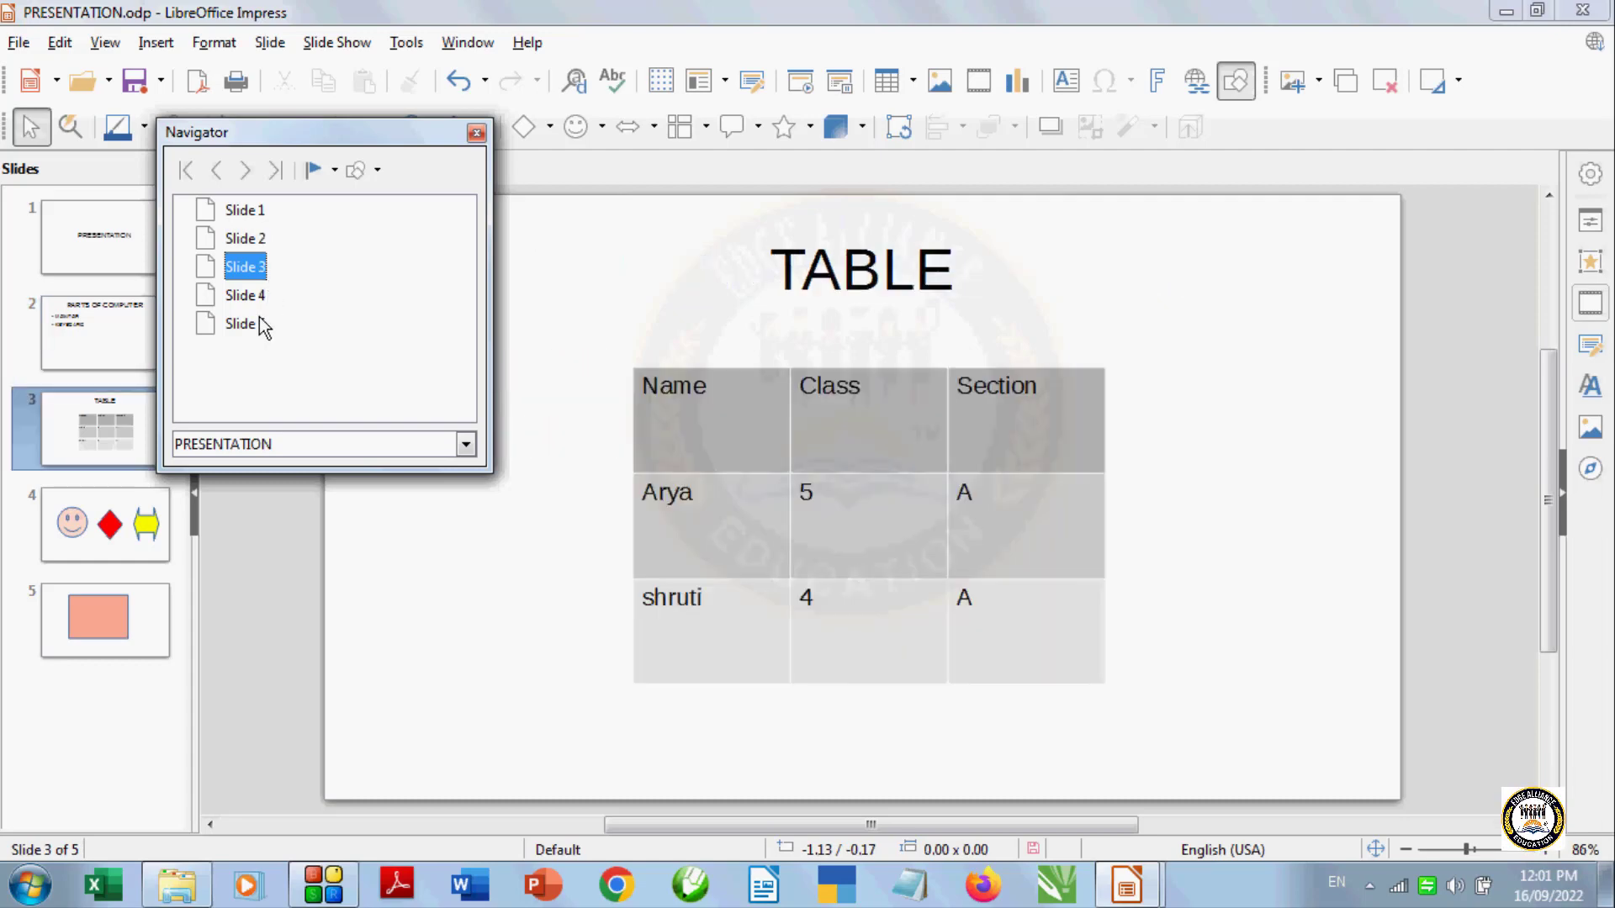
pyautogui.doubleClick(258, 303)
pyautogui.doubleClick(263, 329)
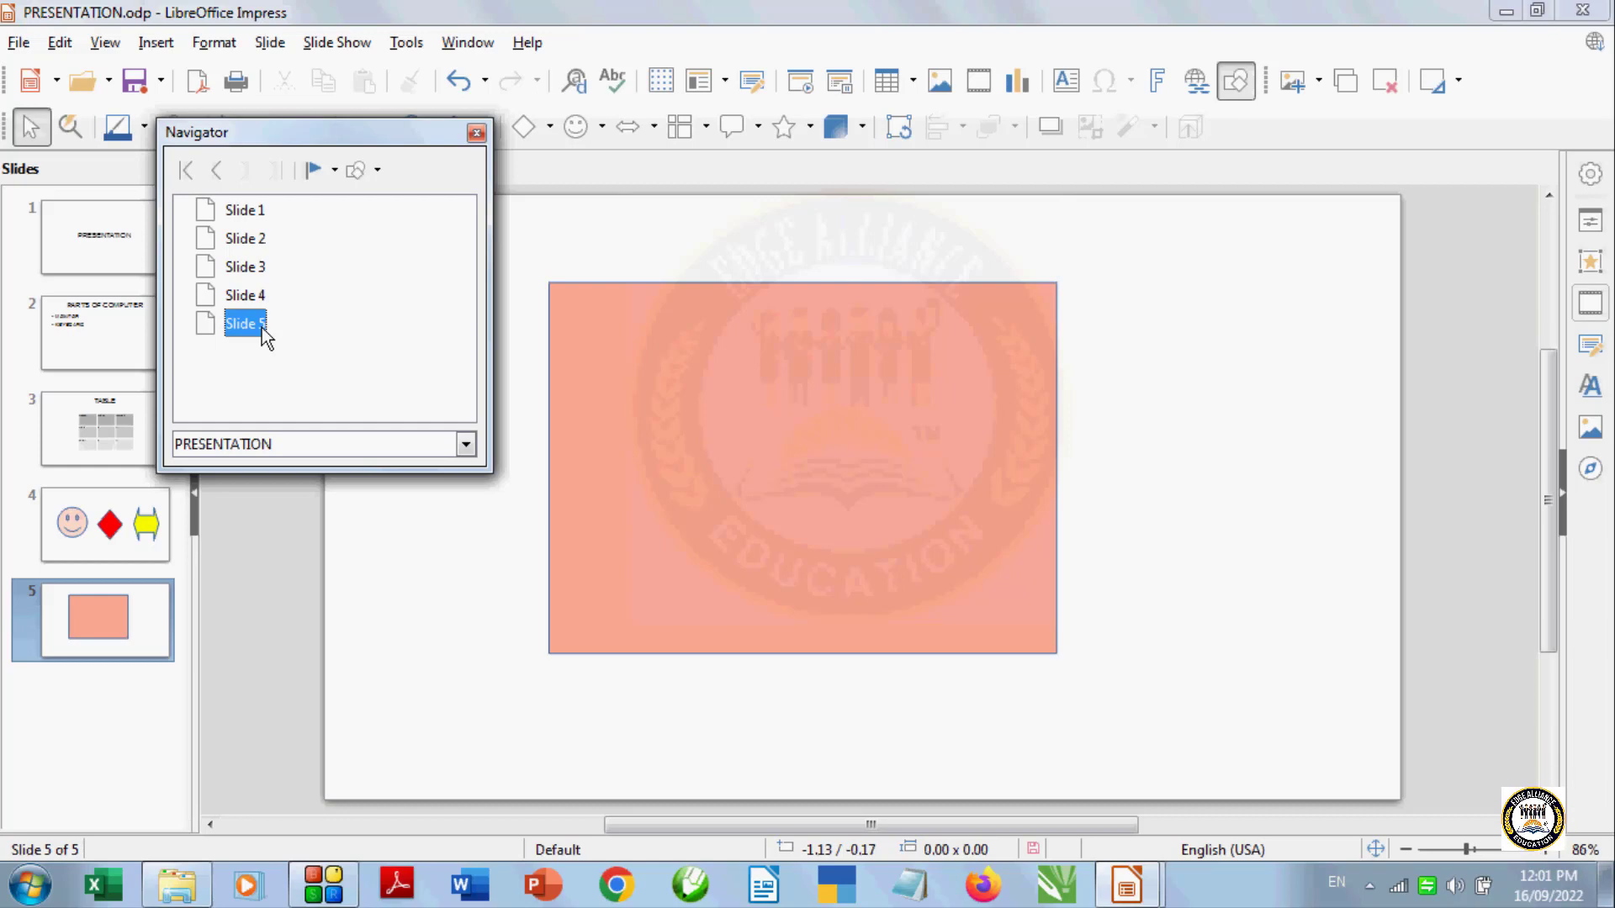
pyautogui.click(477, 132)
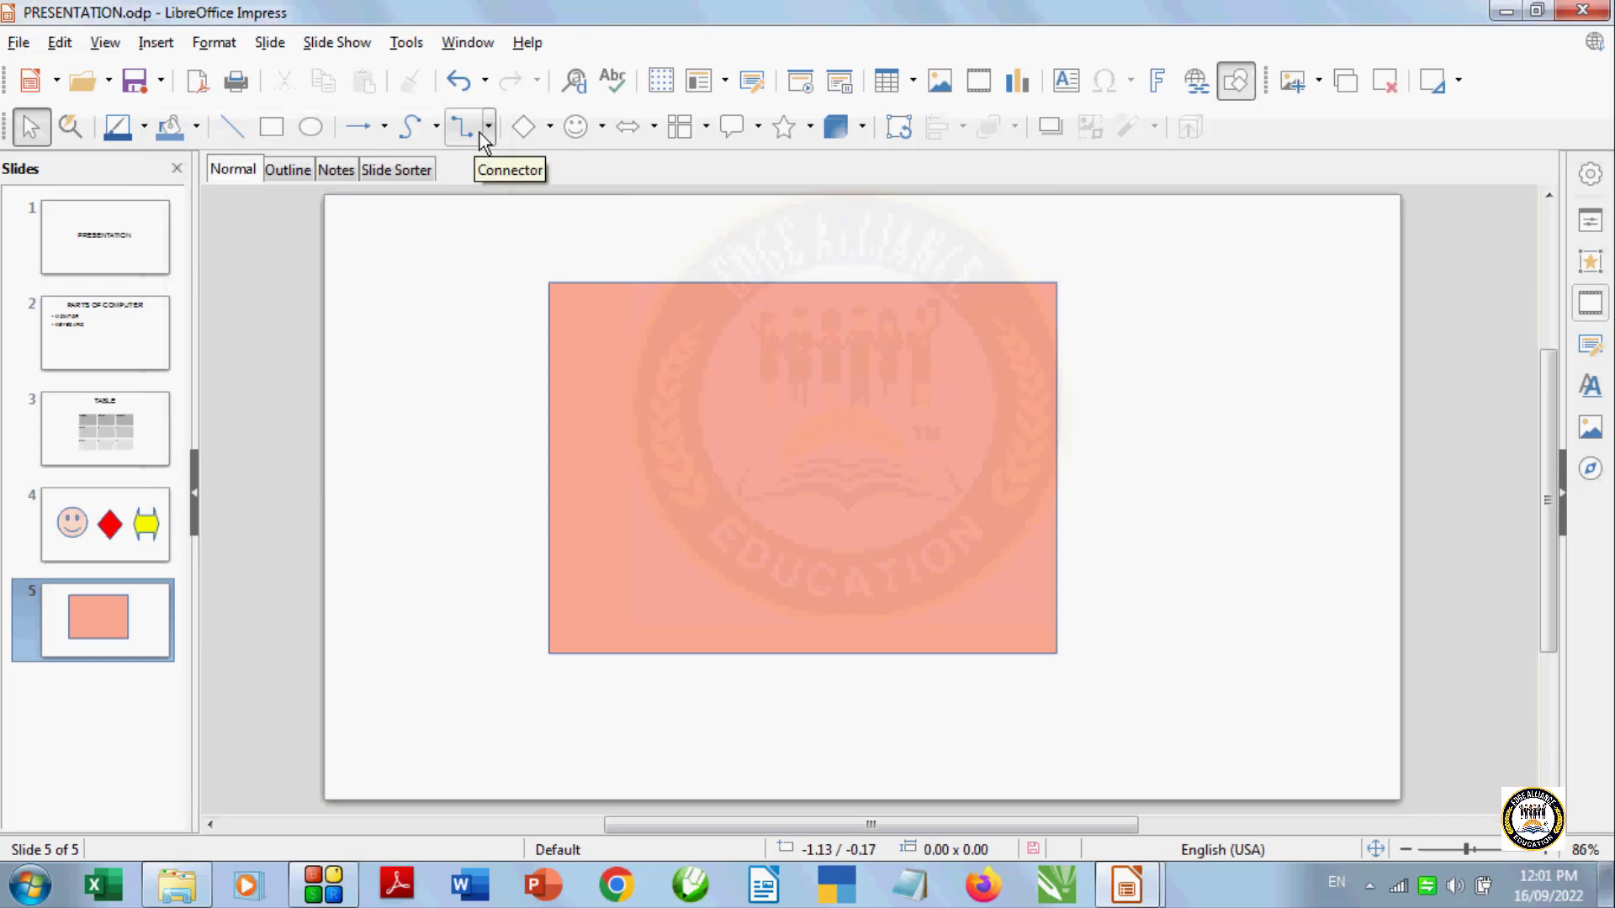
pyautogui.click(101, 44)
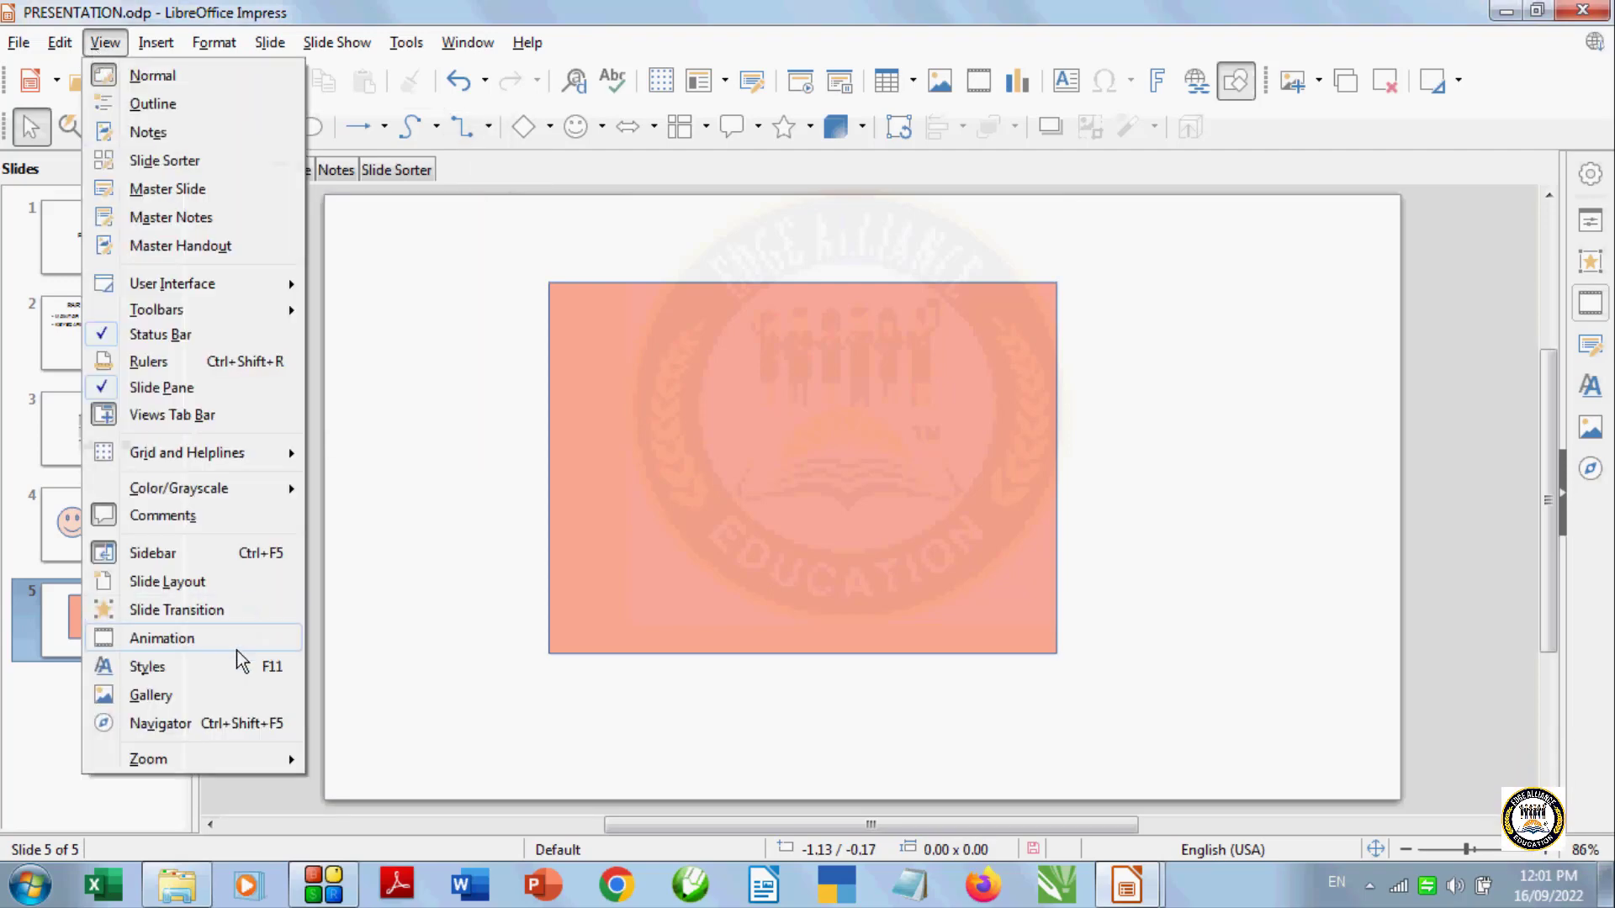
pyautogui.moveTo(200, 763)
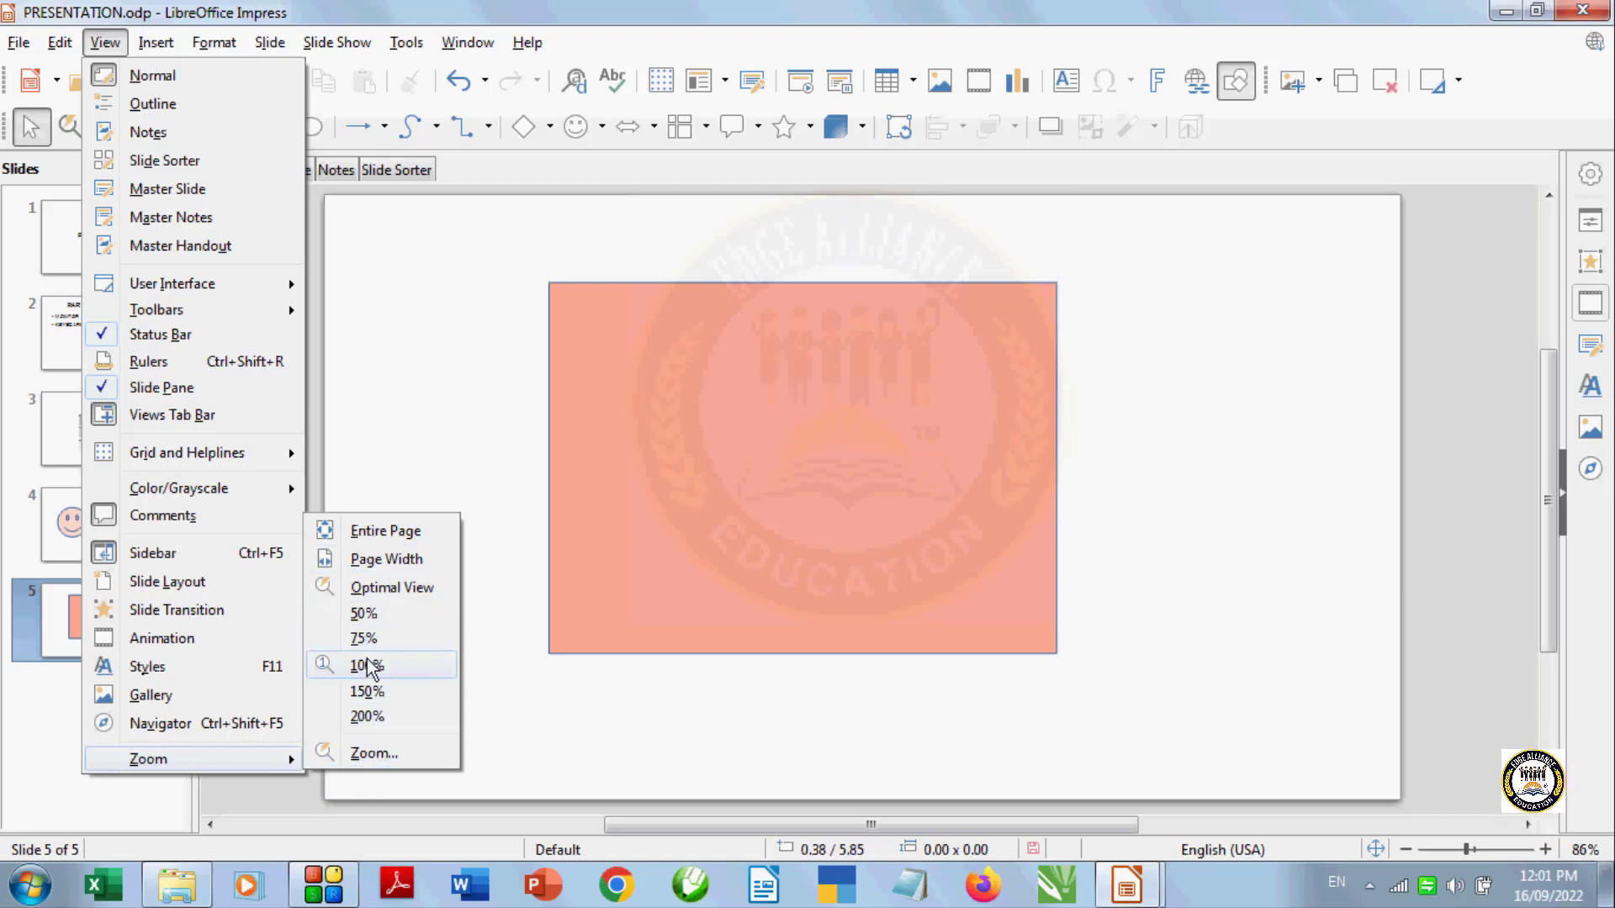
pyautogui.click(436, 437)
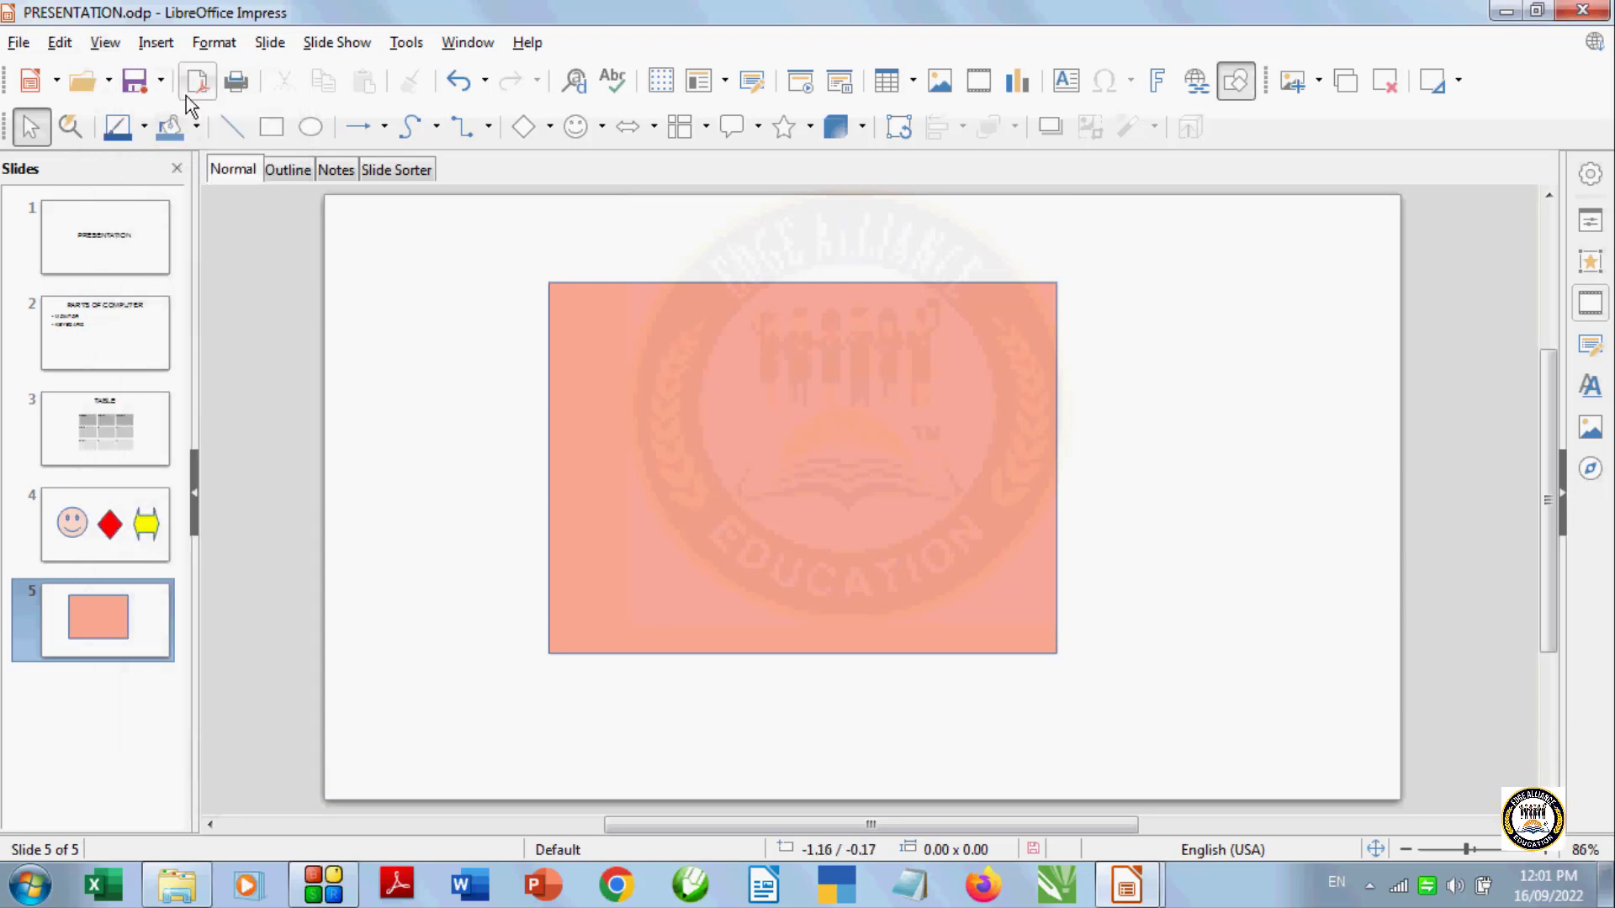
# Insert a new blank slide after slide 5
pyautogui.click(157, 44)
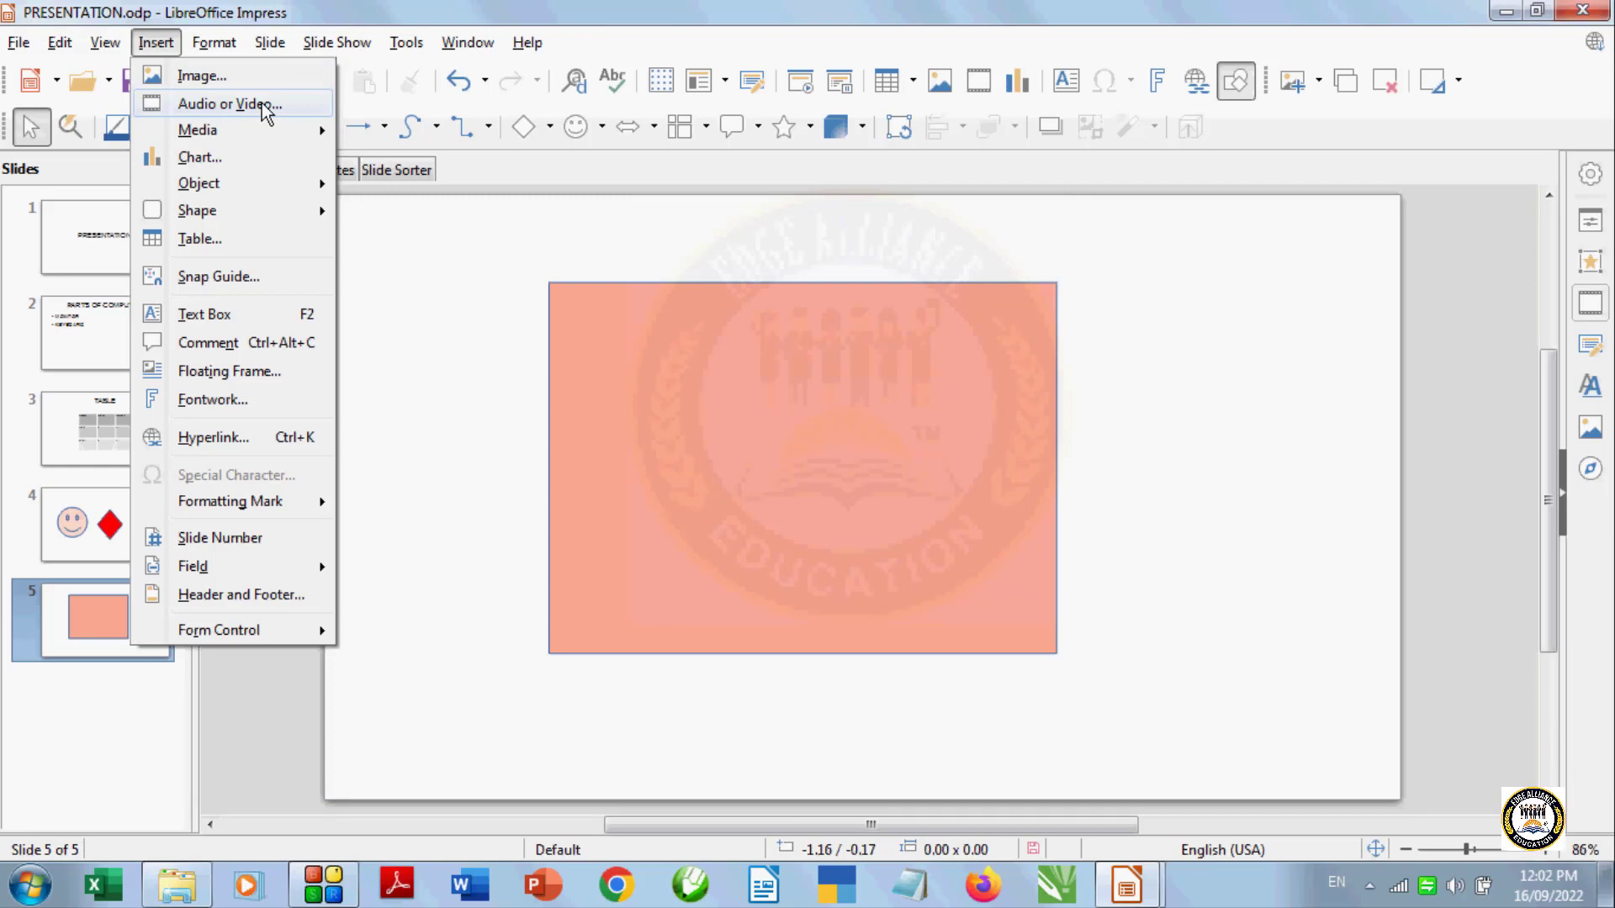
pyautogui.click(468, 423)
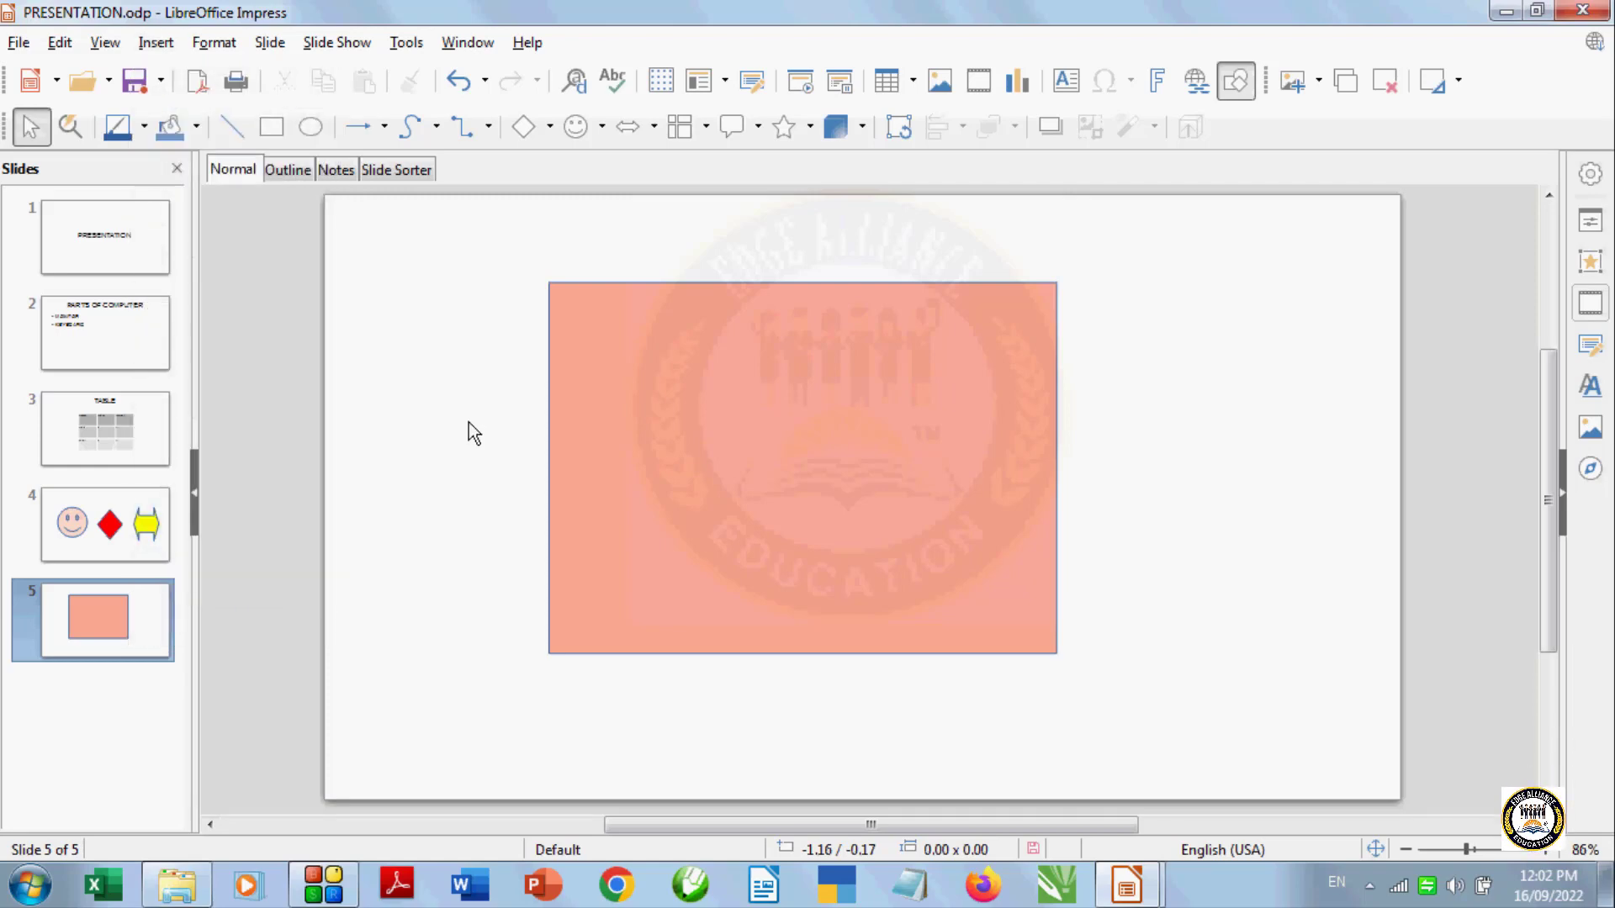
pyautogui.hotkey('ctrl', 'm')
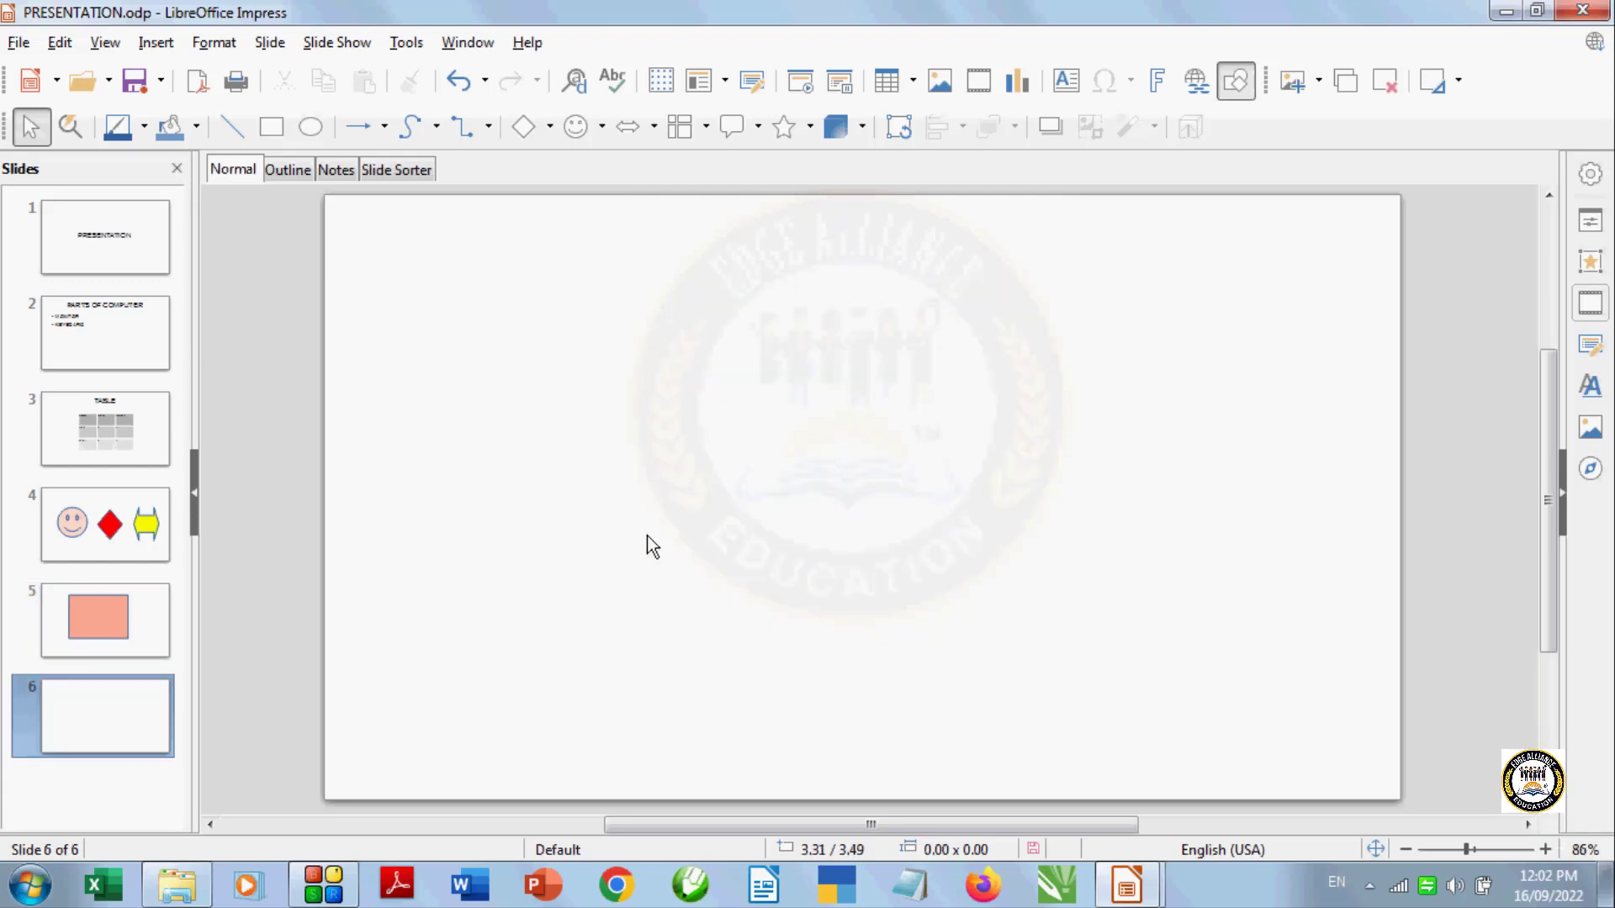
# Insert the Wildlife.wmv video from the Videos library's Sample Videos folder onto slide 6
pyautogui.click(155, 46)
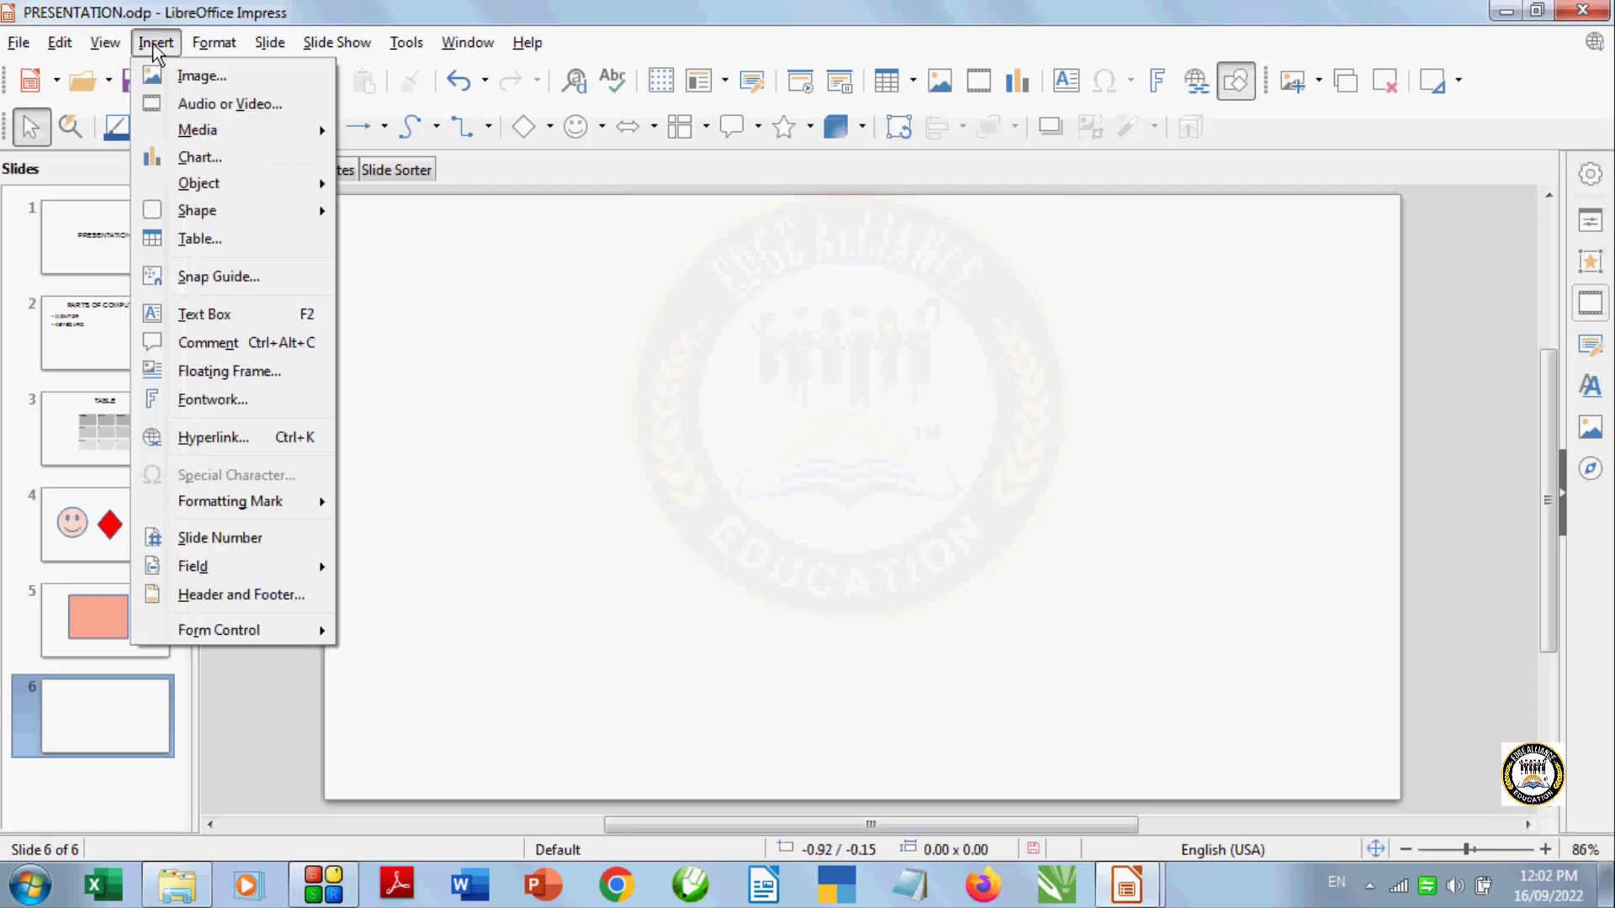
pyautogui.click(195, 108)
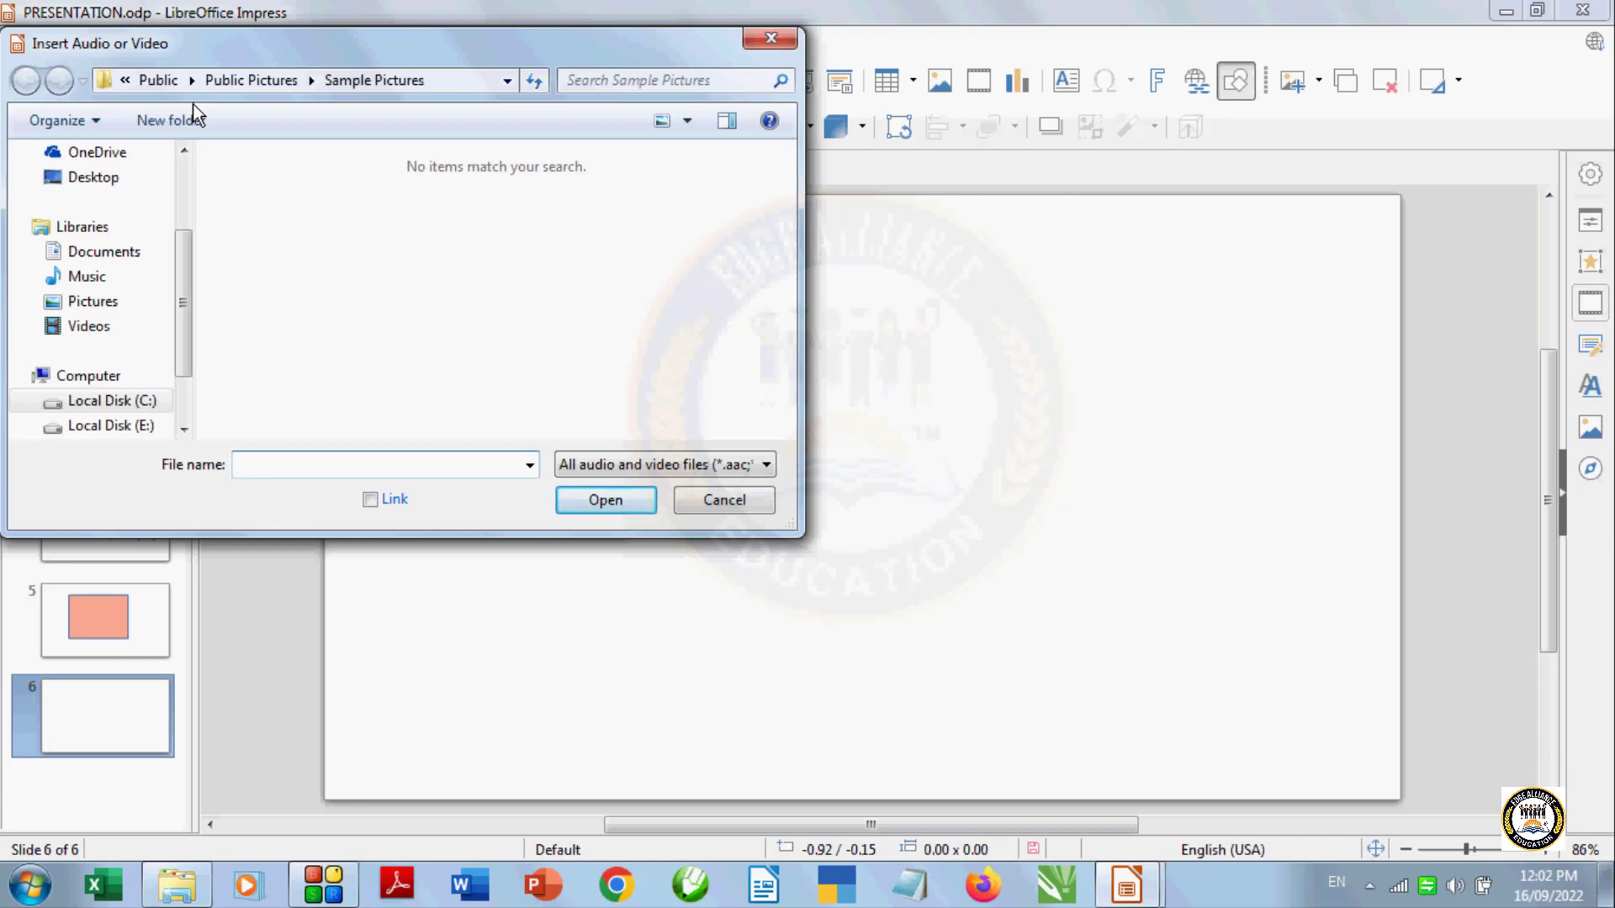
pyautogui.click(116, 328)
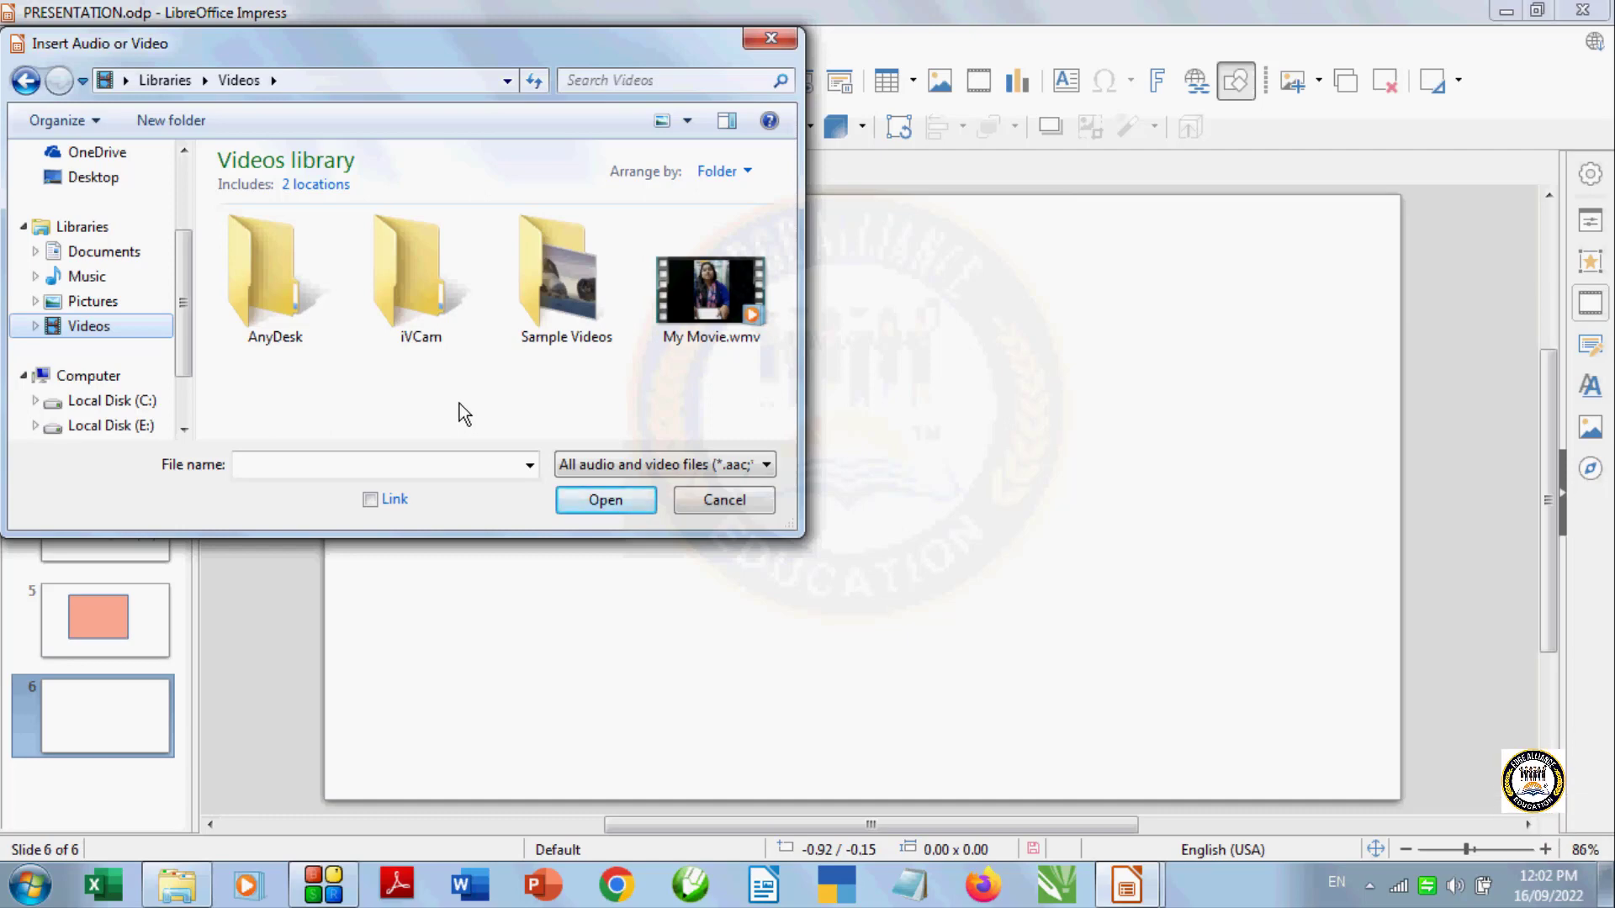
pyautogui.click(574, 301)
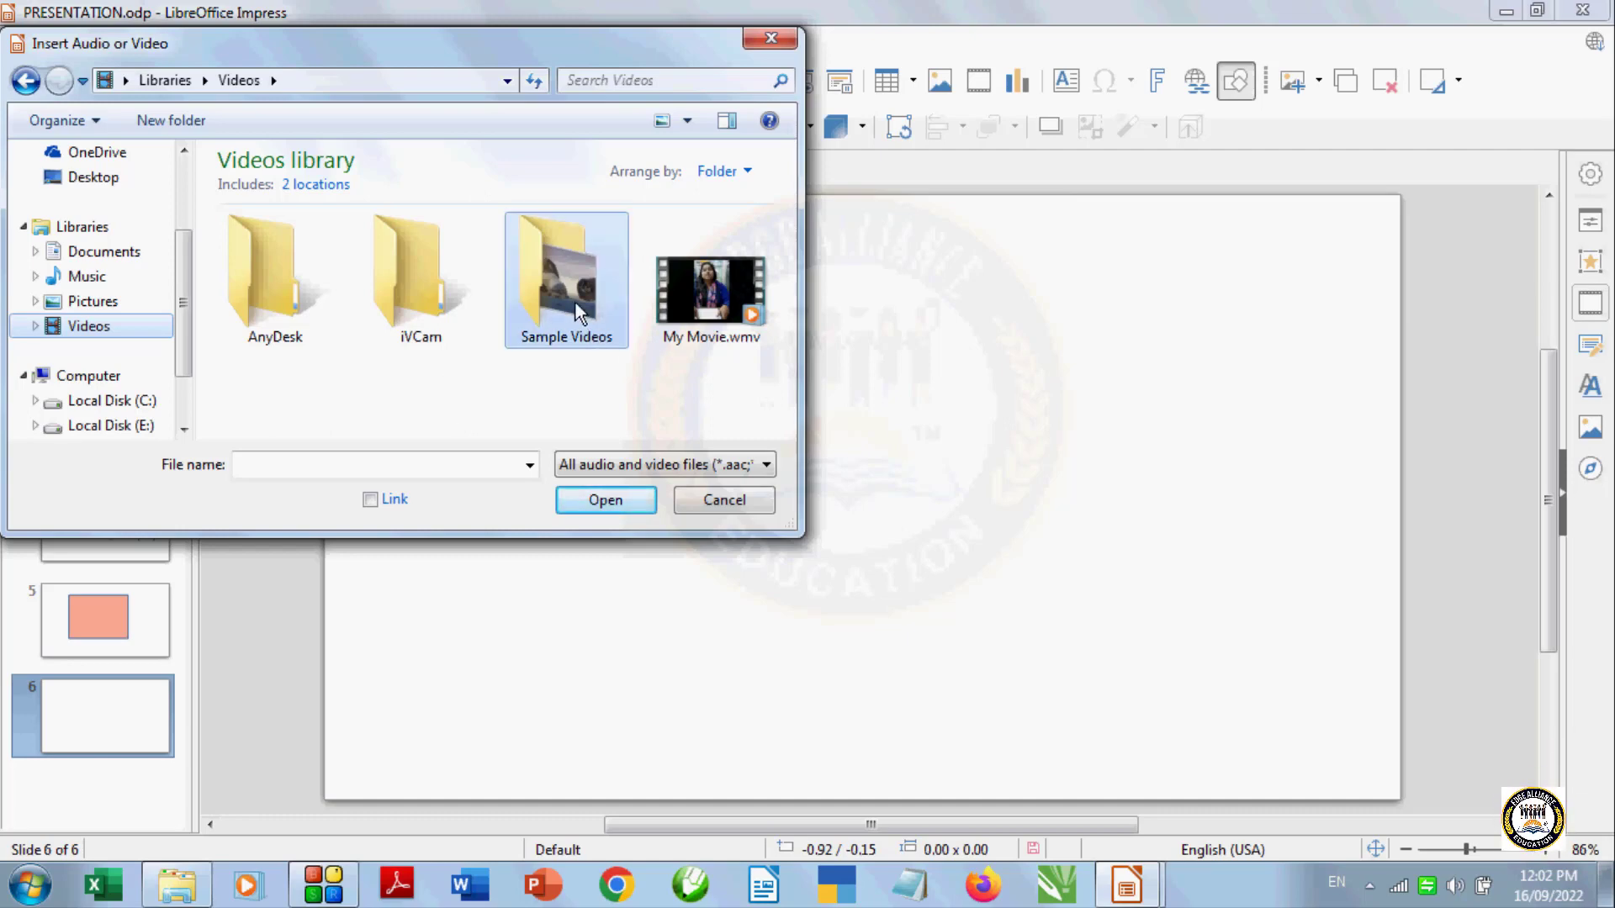
pyautogui.click(614, 504)
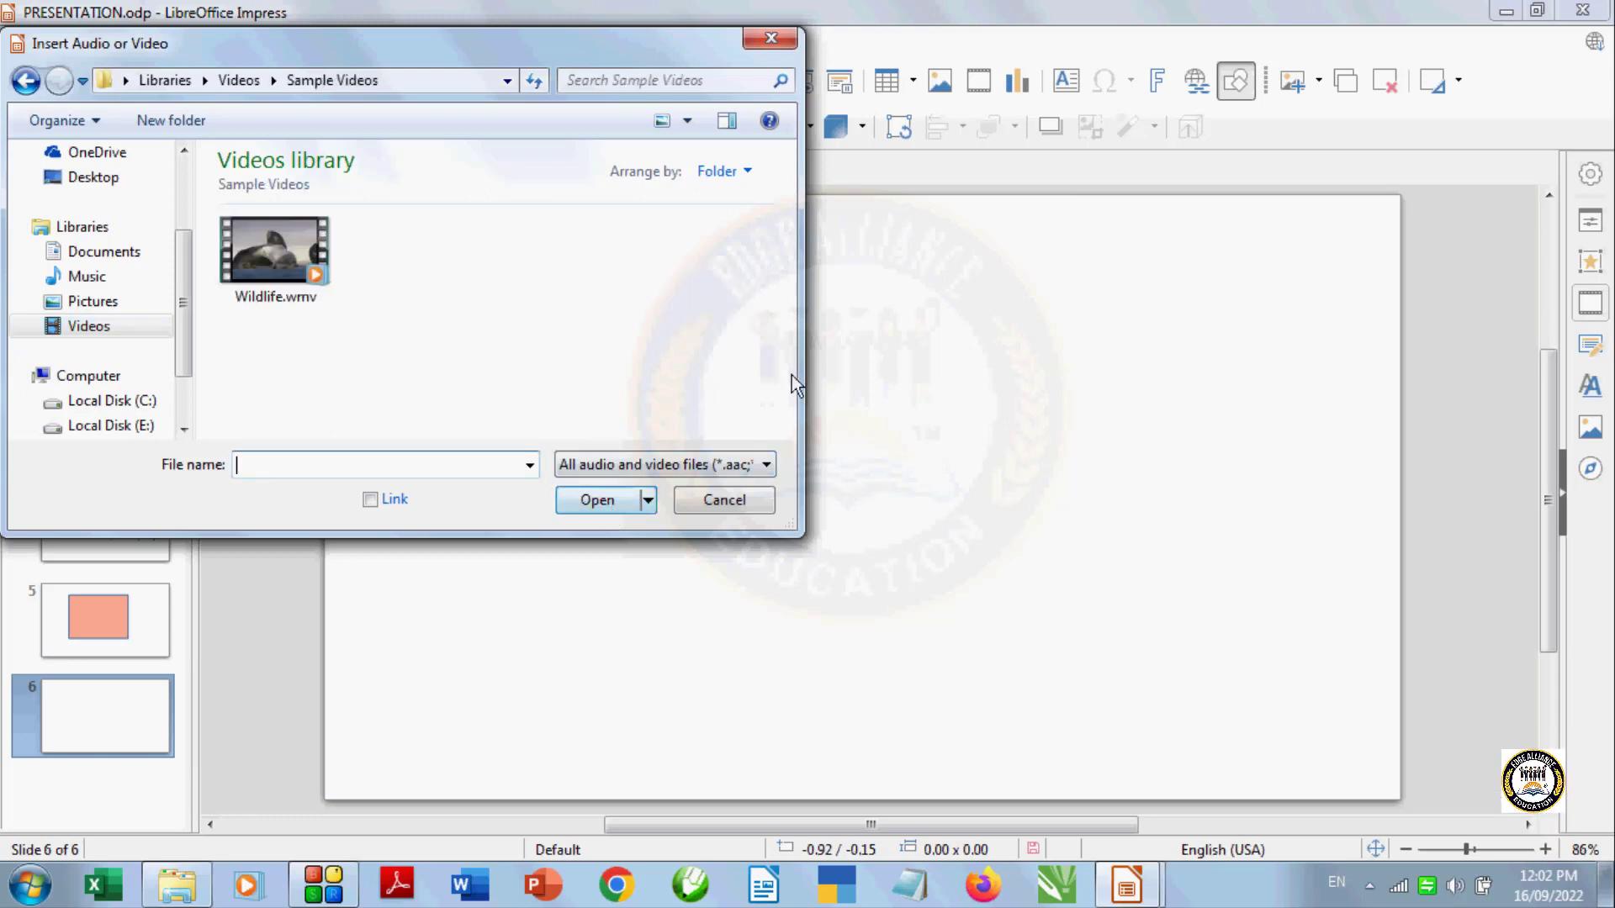
pyautogui.click(287, 267)
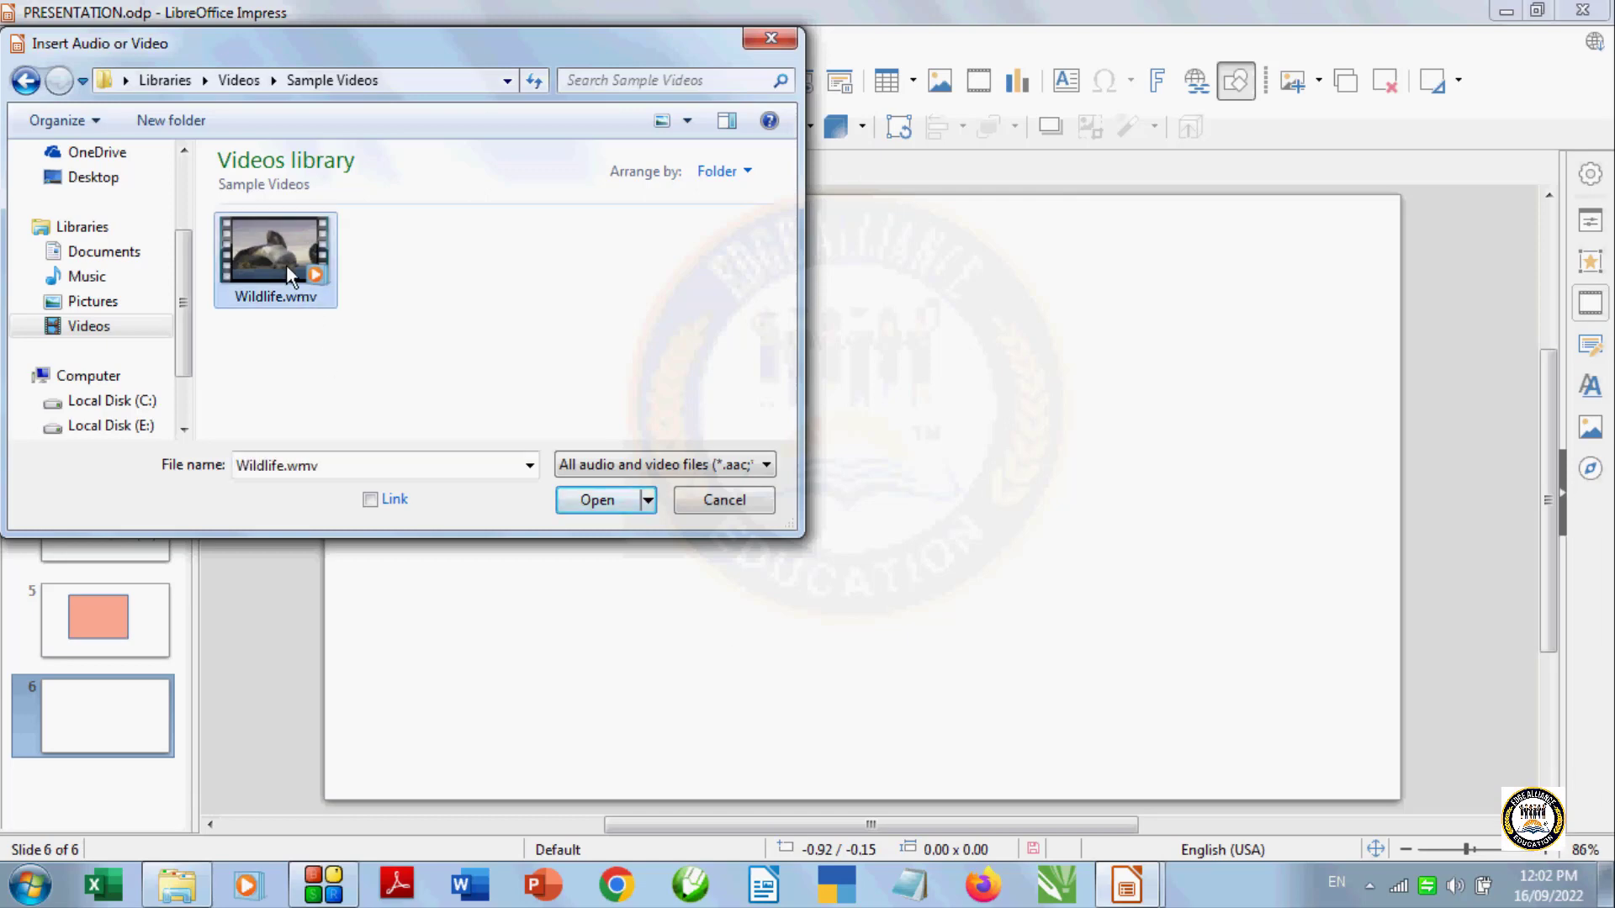
pyautogui.click(597, 500)
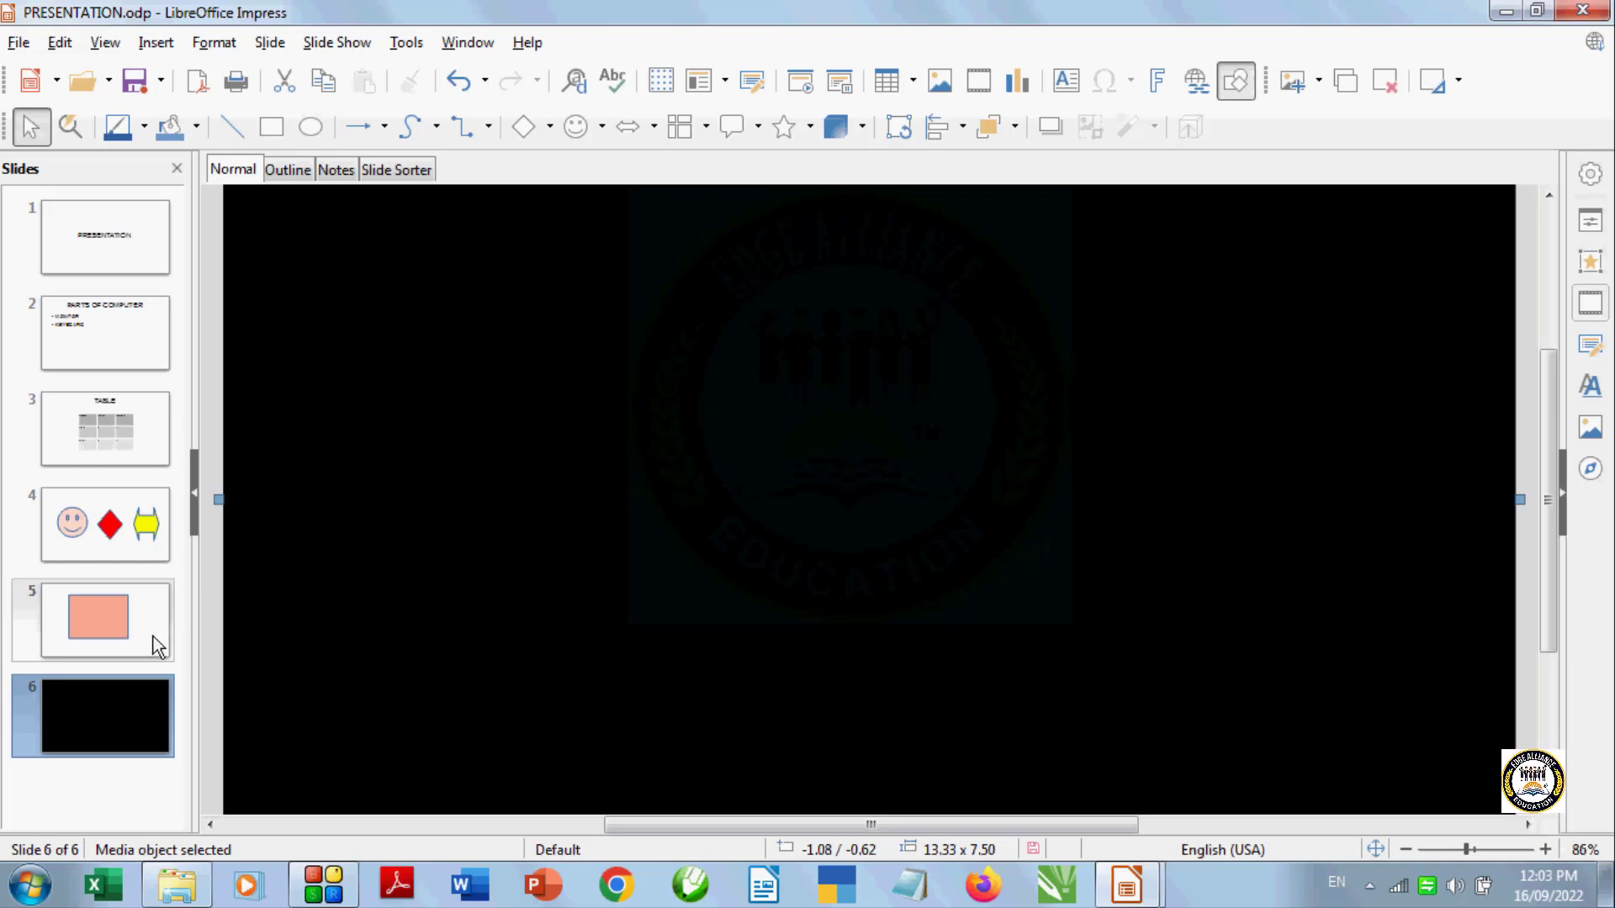
pyautogui.scroll(-1, 978, 500)
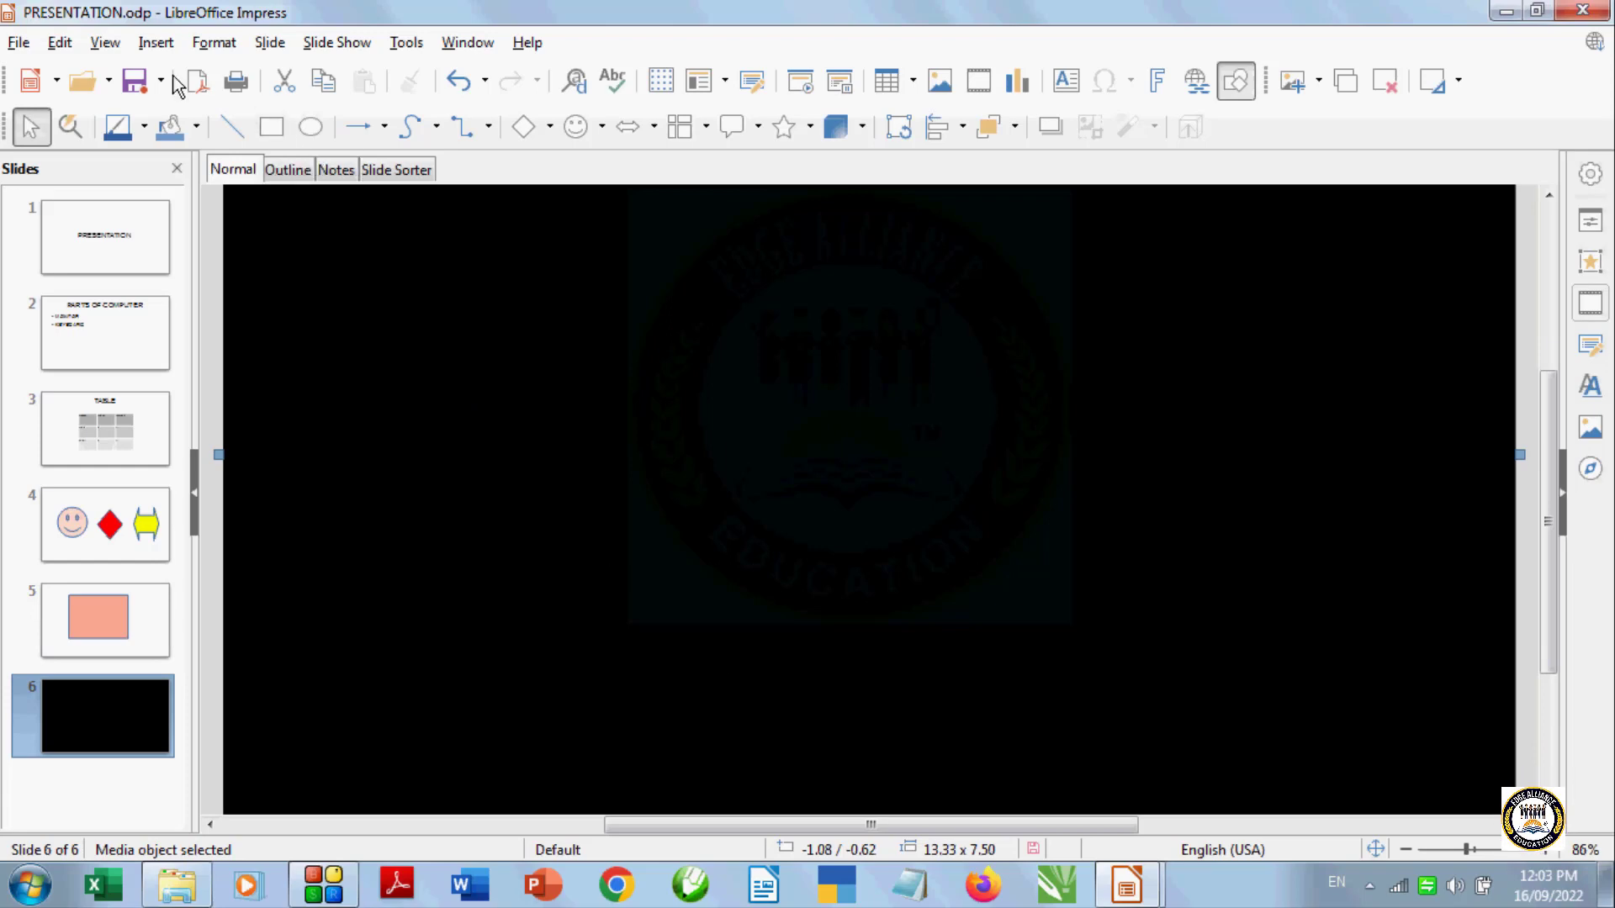
pyautogui.click(156, 43)
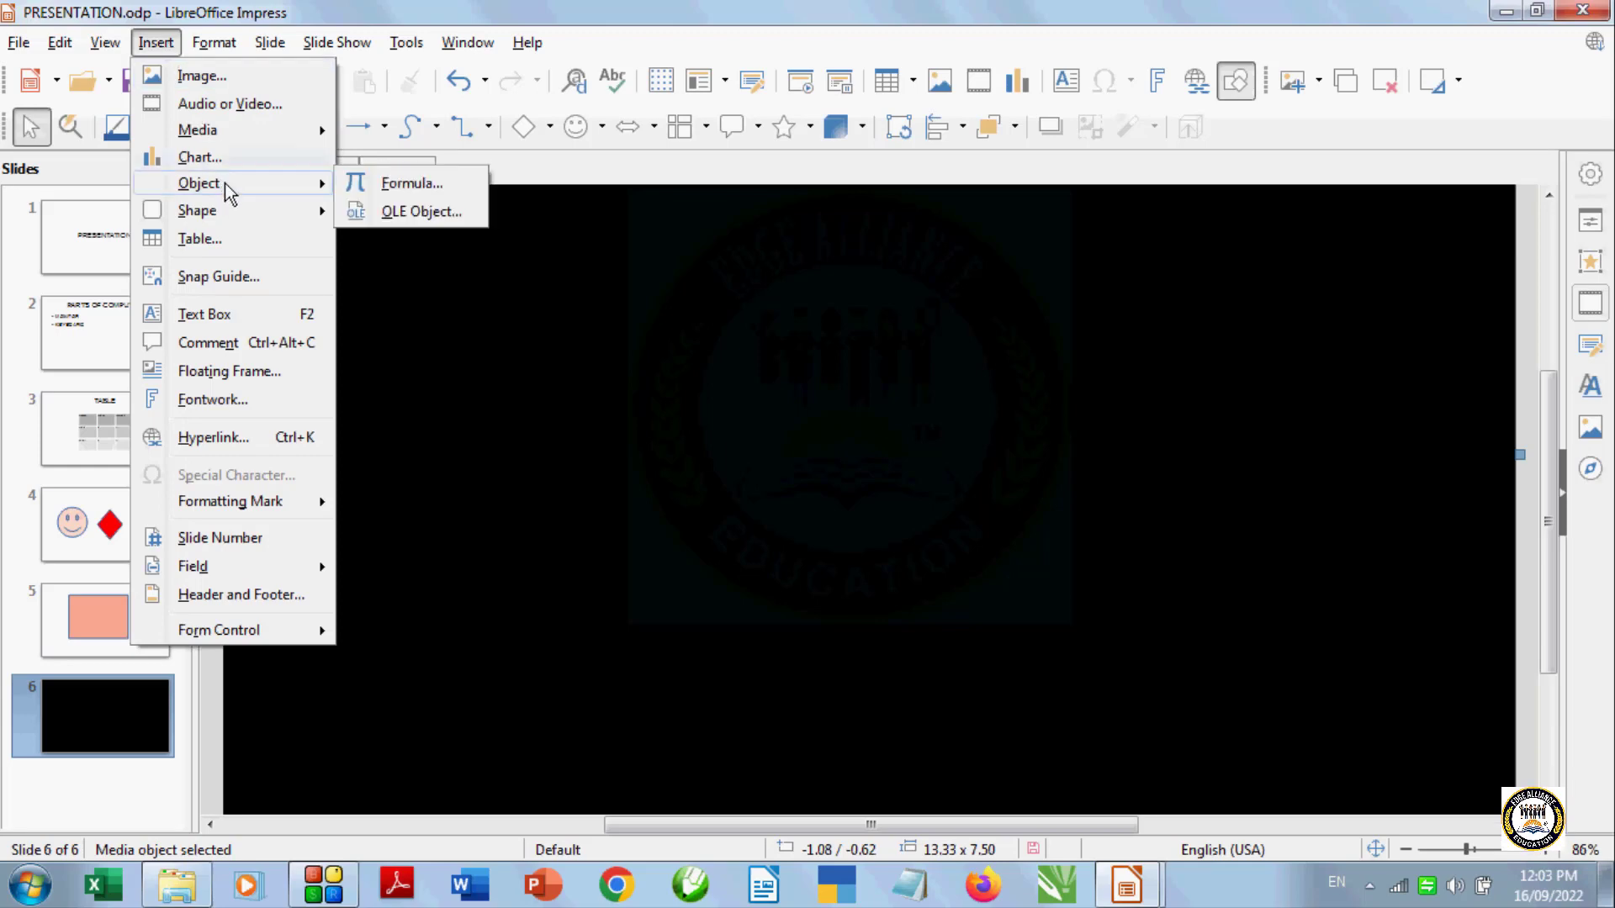
pyautogui.click(234, 105)
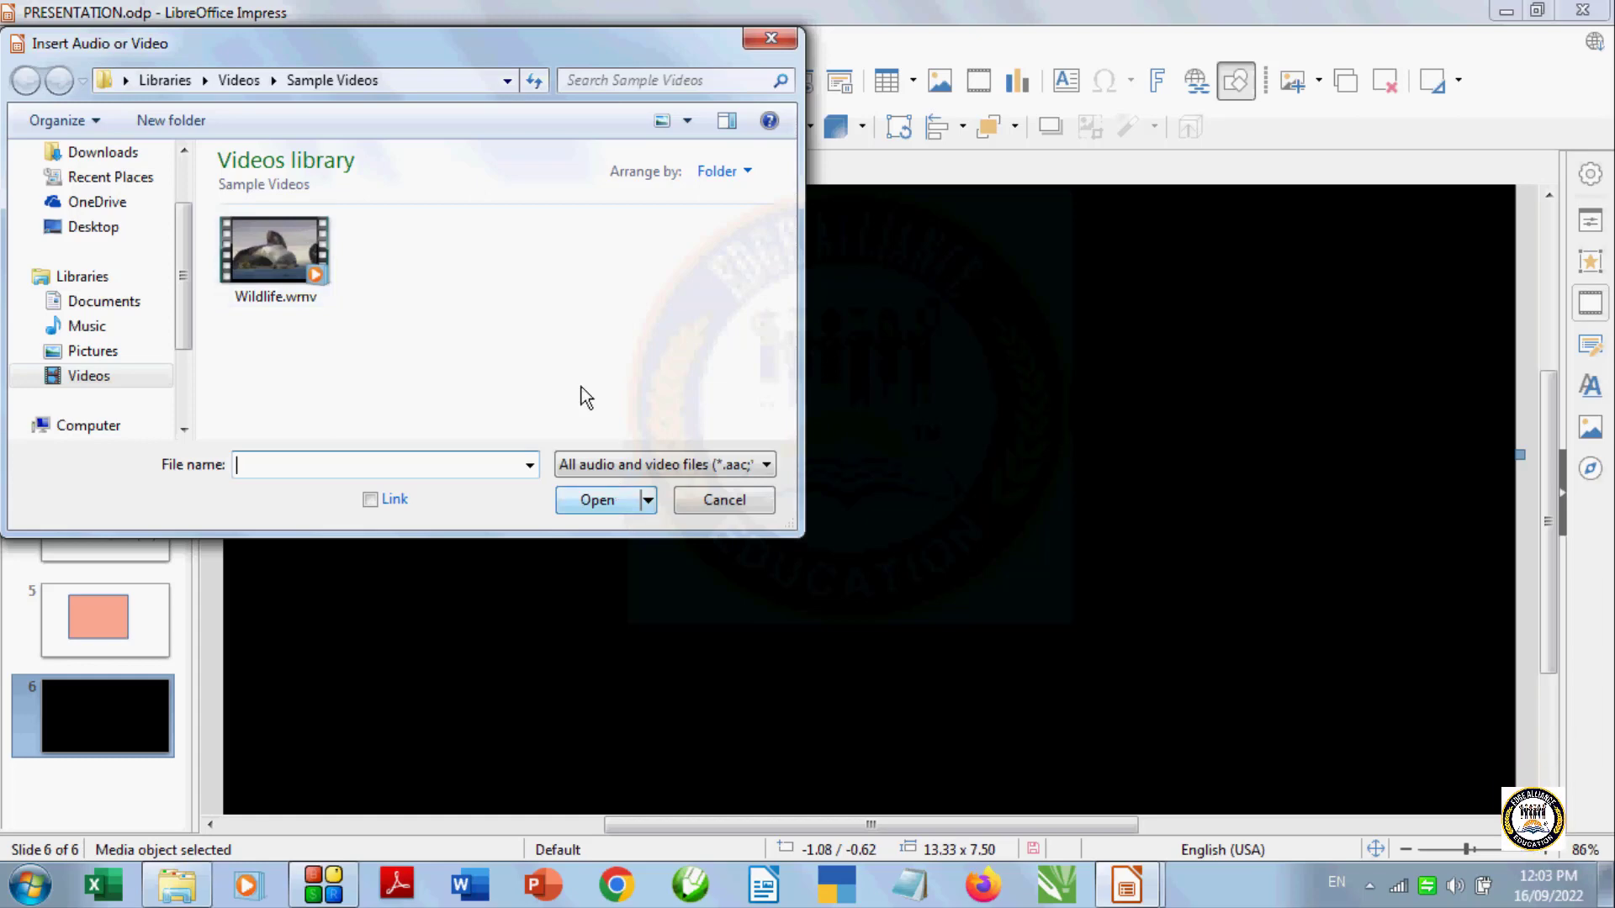
pyautogui.scroll(-1, 194, 345)
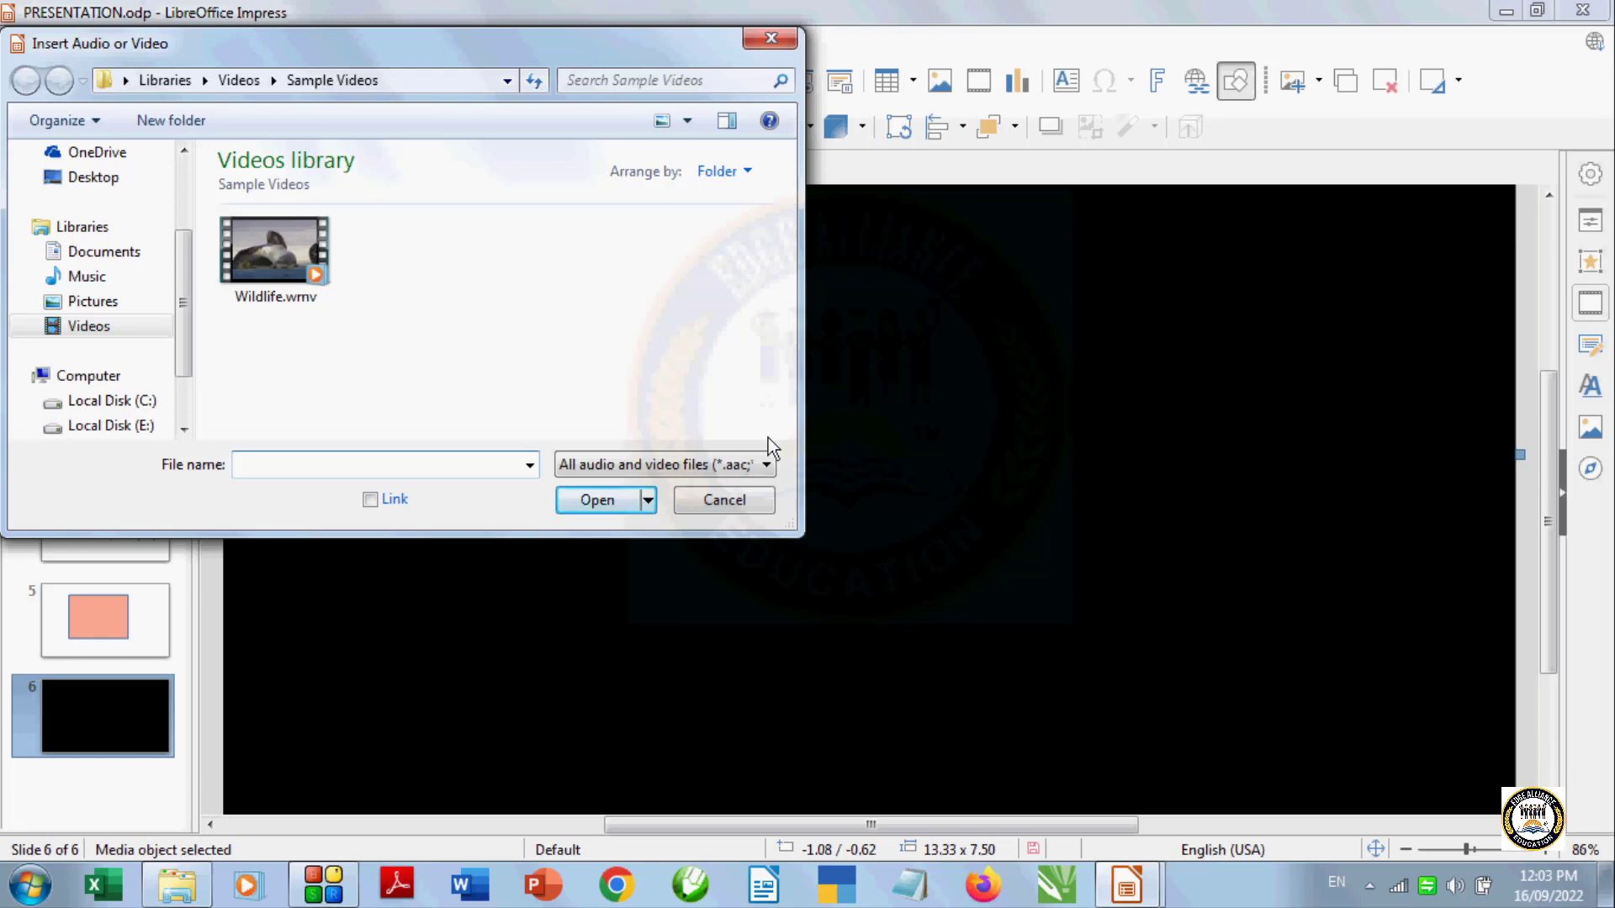
pyautogui.click(752, 498)
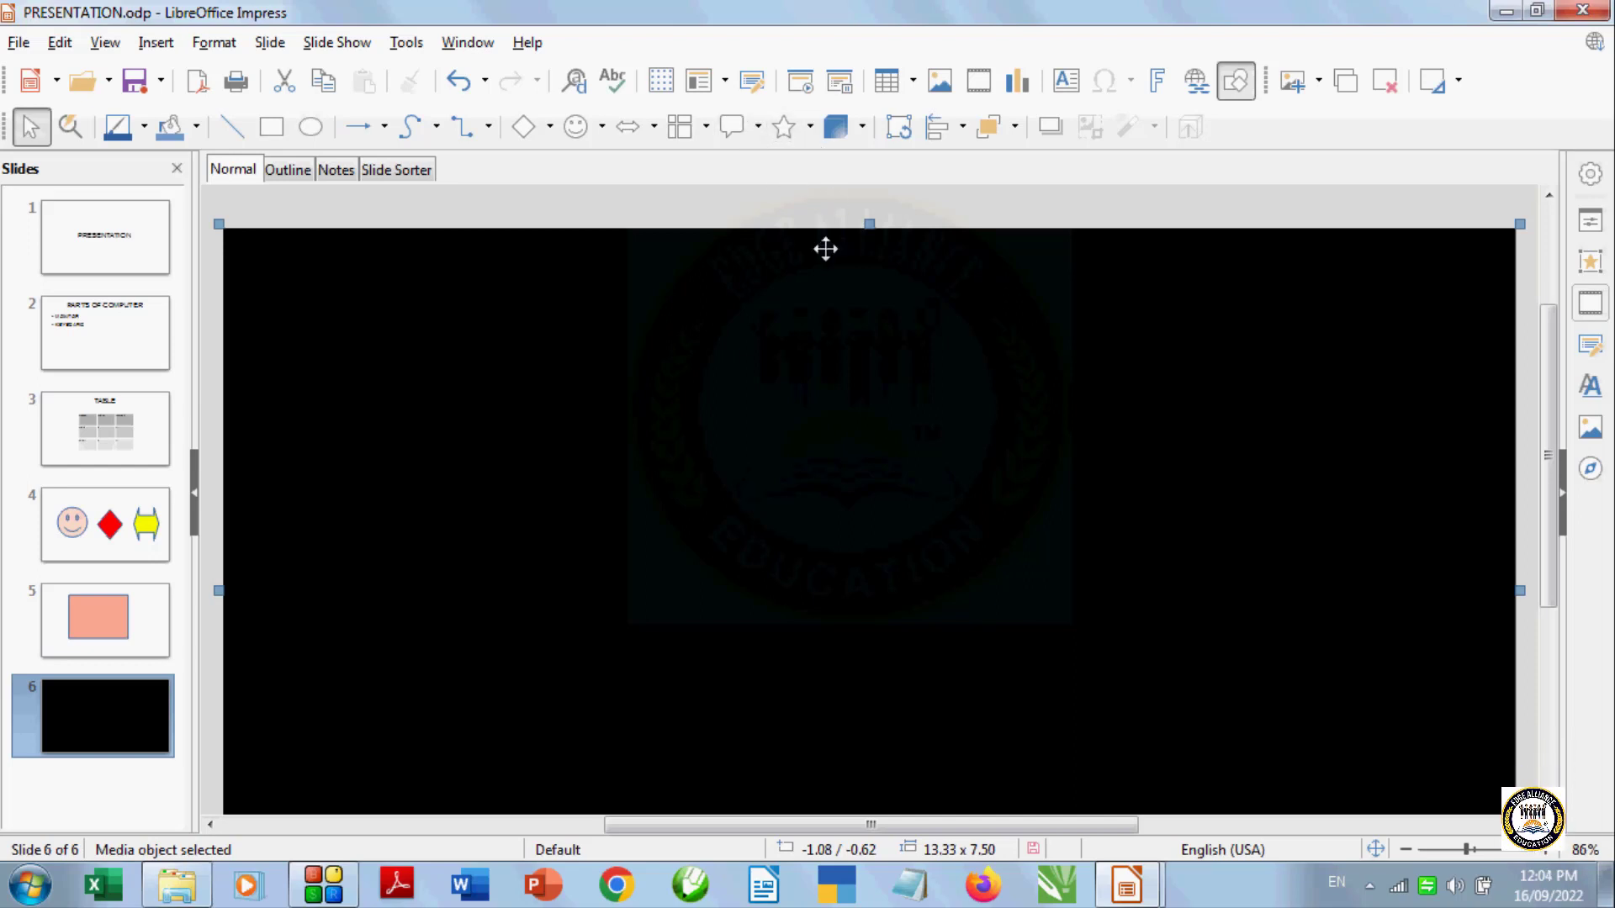
# Start the slide show from the current slide and exit it
pyautogui.click(837, 89)
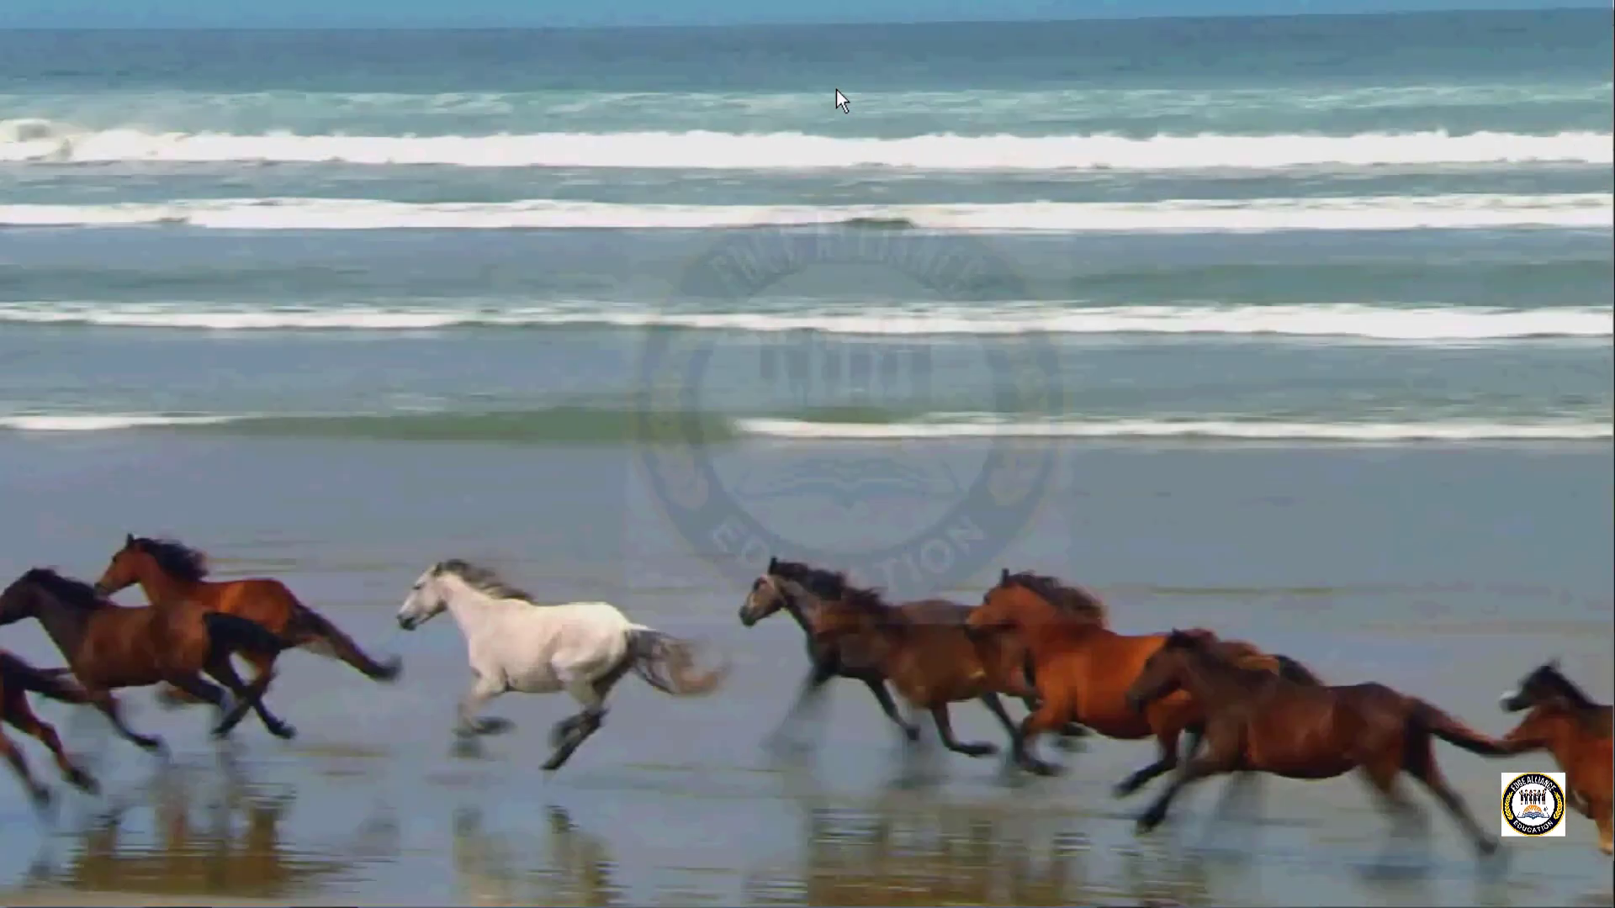
pyautogui.click(836, 89)
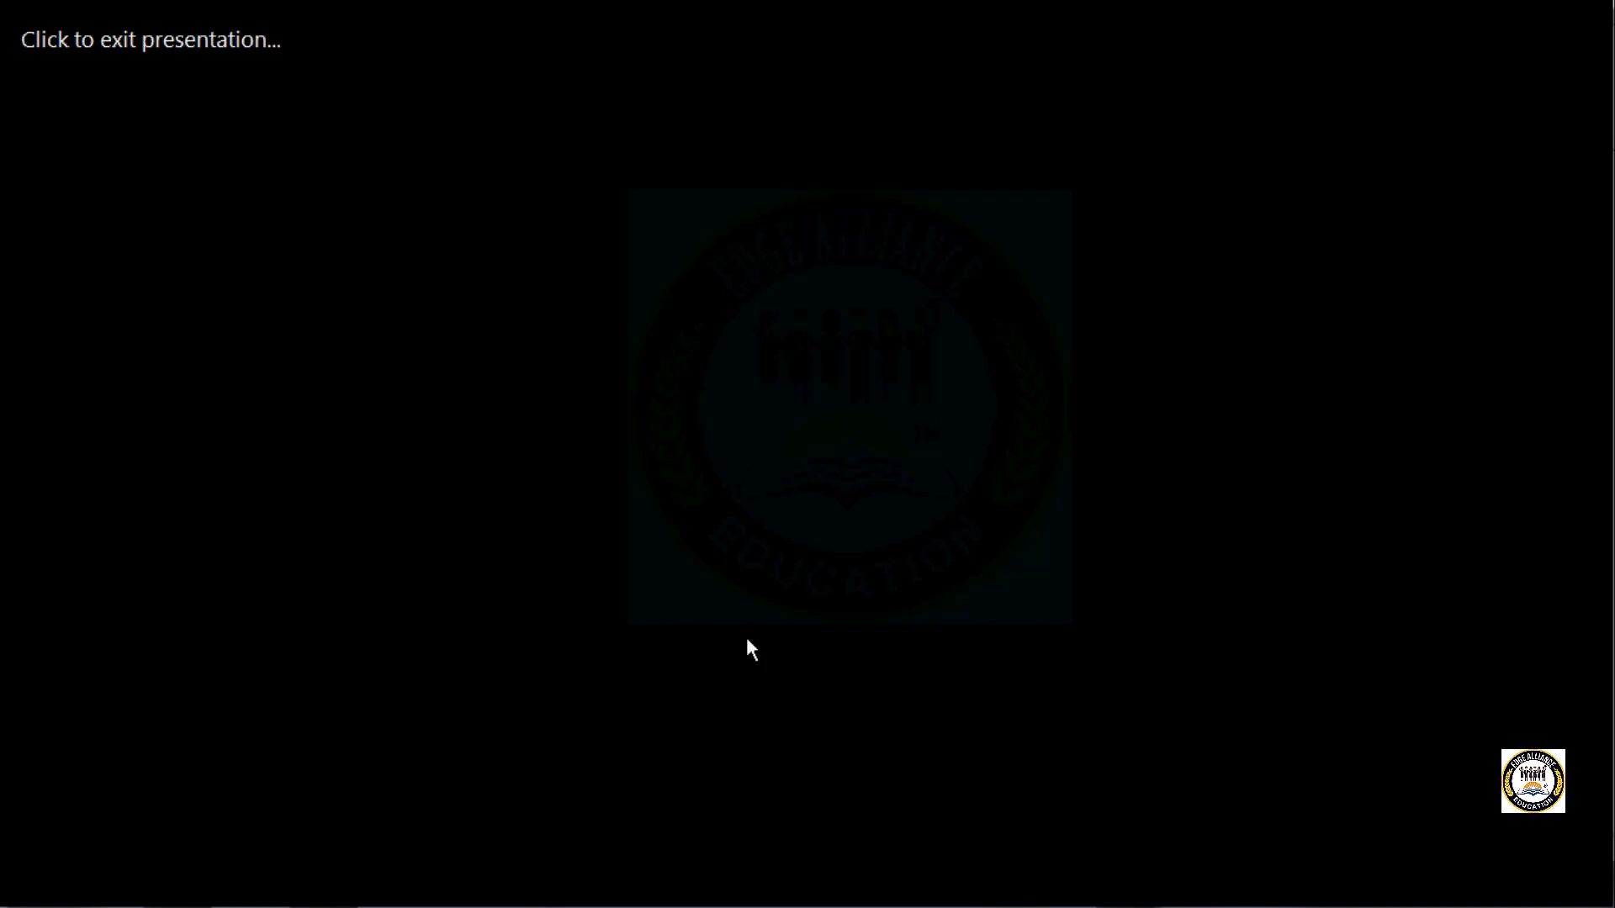
pyautogui.click(746, 640)
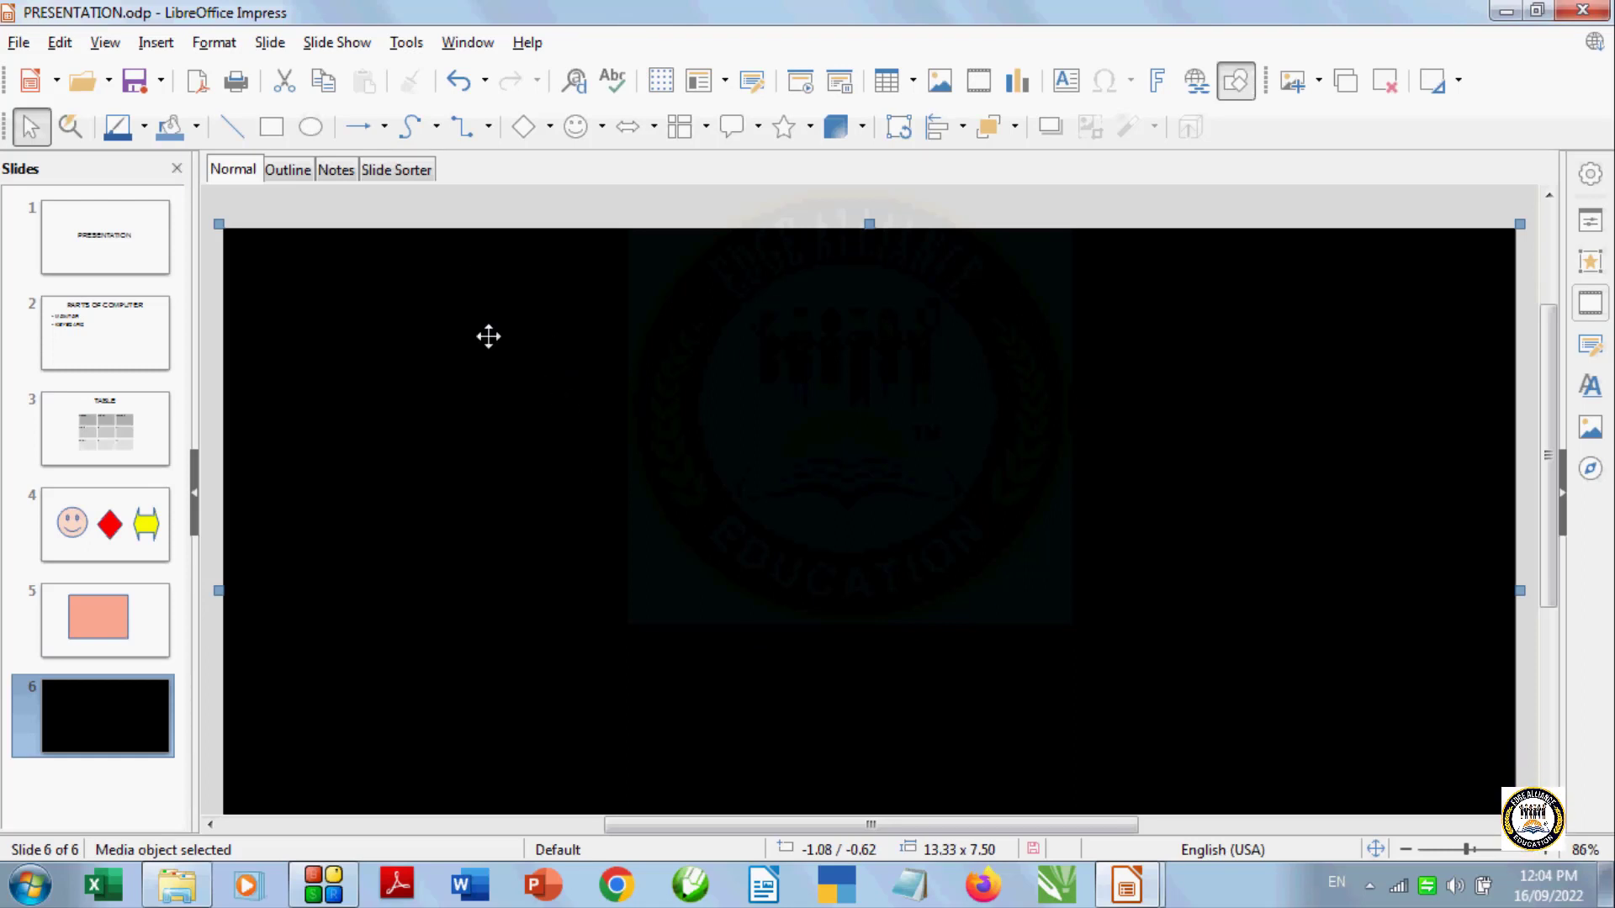
pyautogui.click(152, 49)
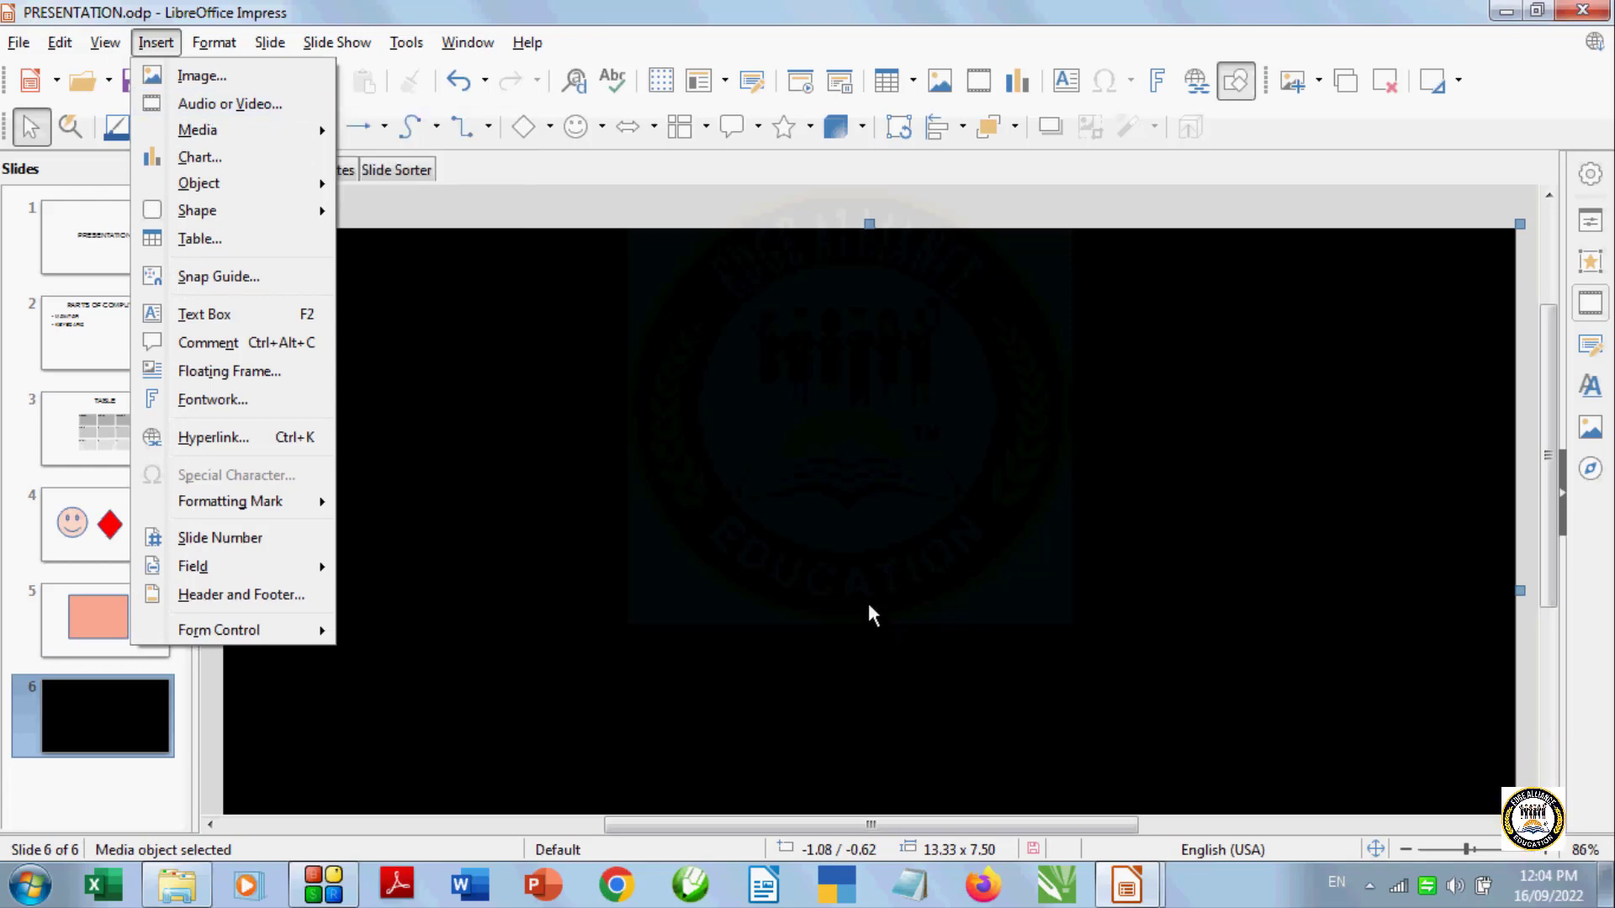
pyautogui.click(741, 442)
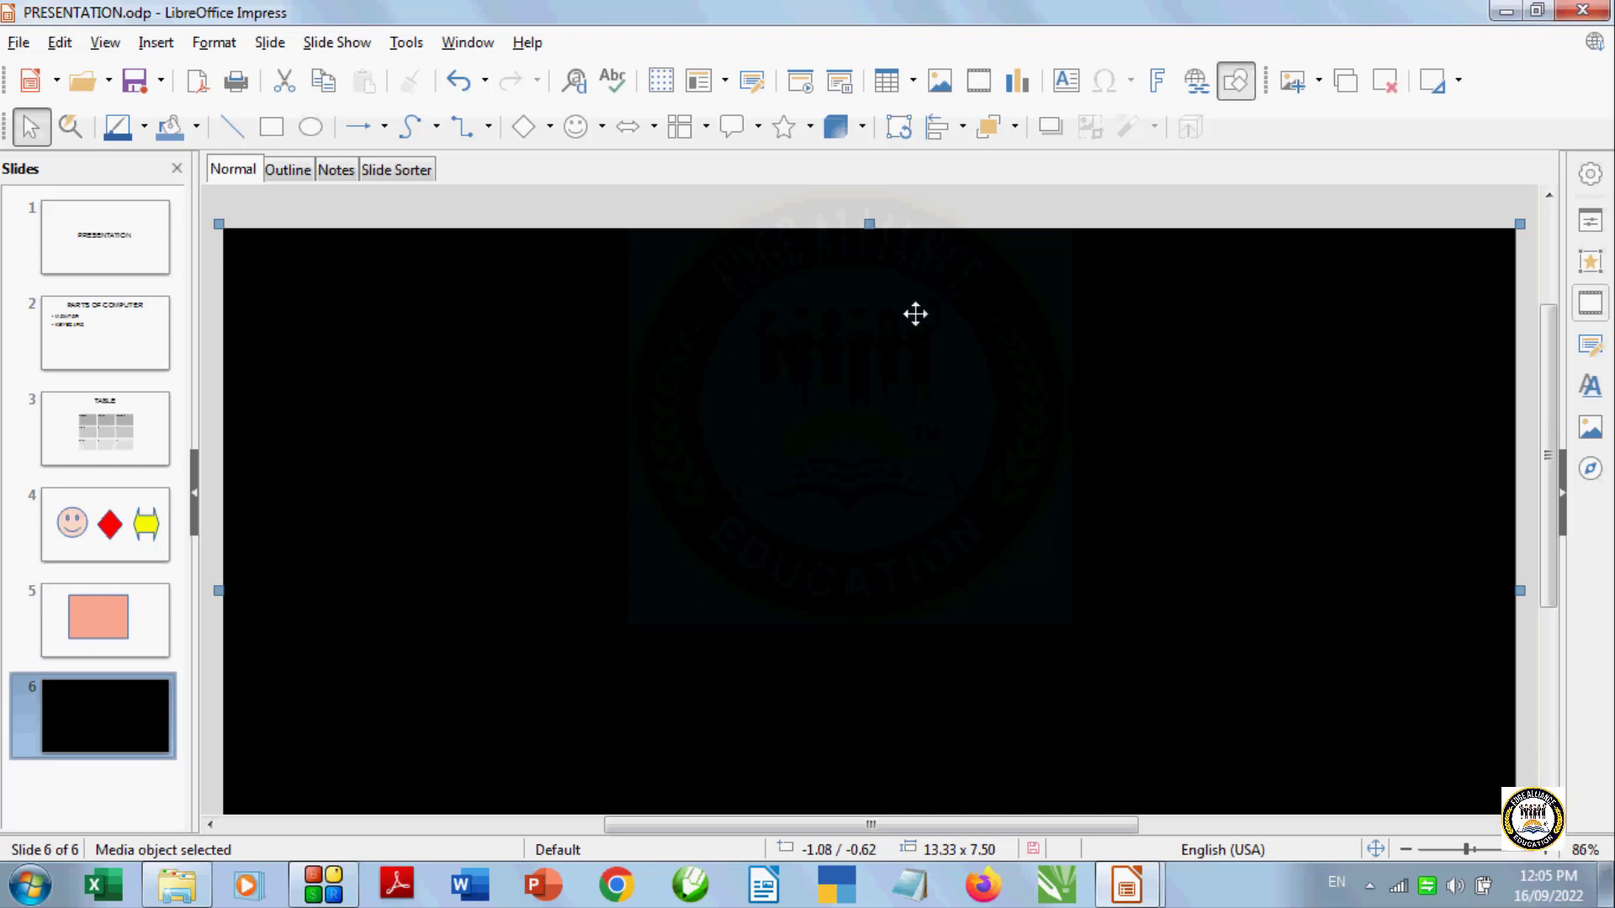
# Play the video slide again as a slide show from the current slide, then leave the show
pyautogui.click(837, 82)
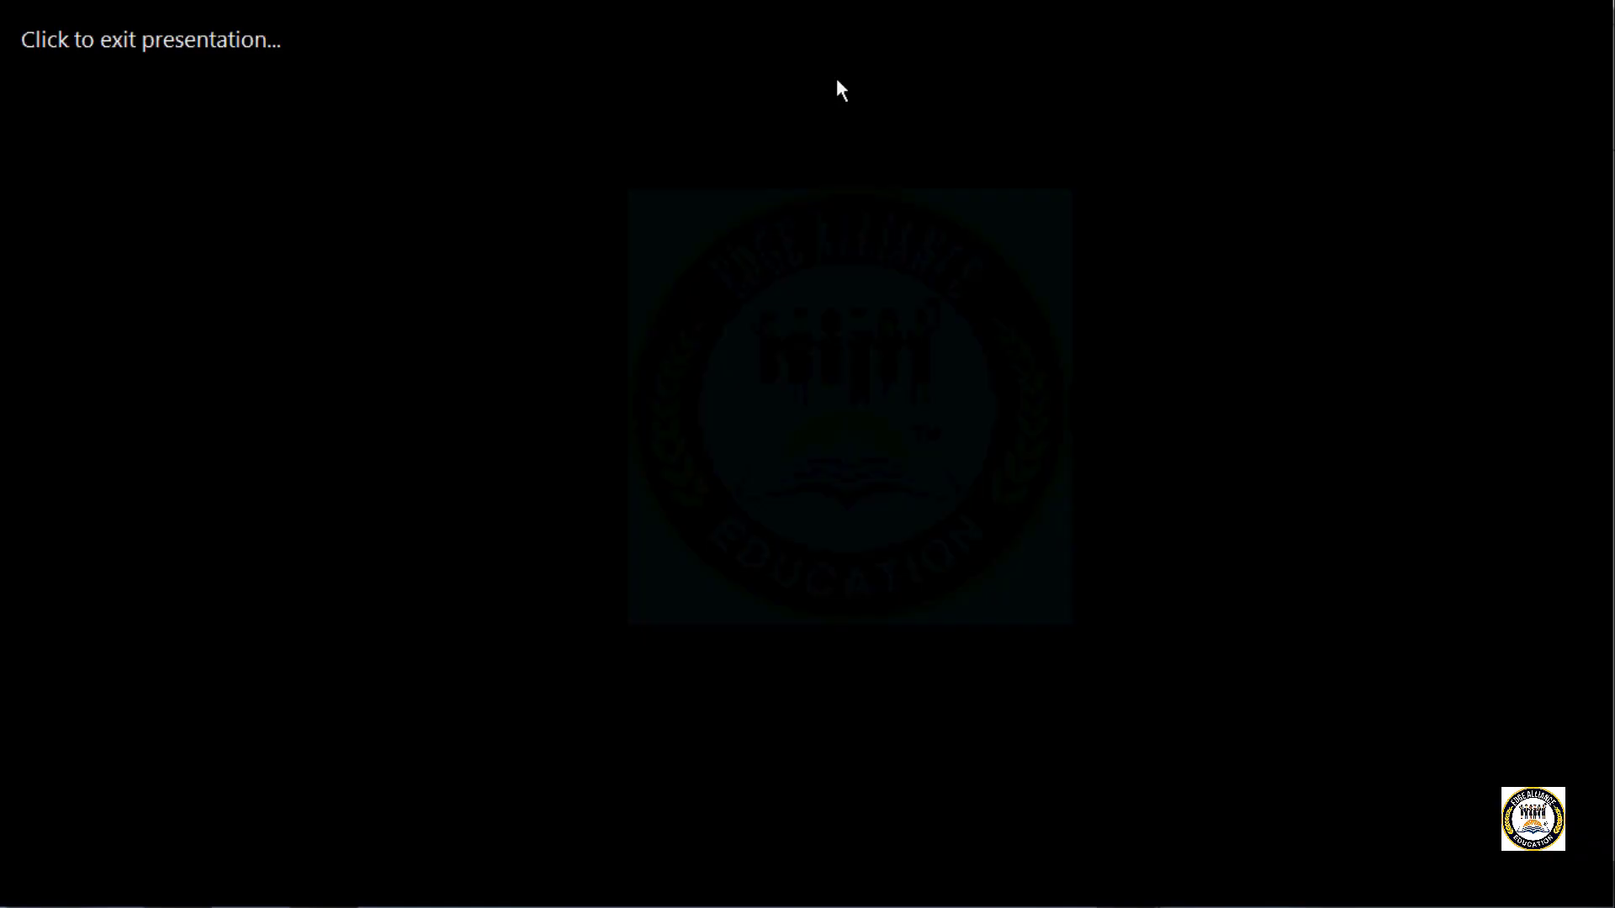
pyautogui.click(919, 586)
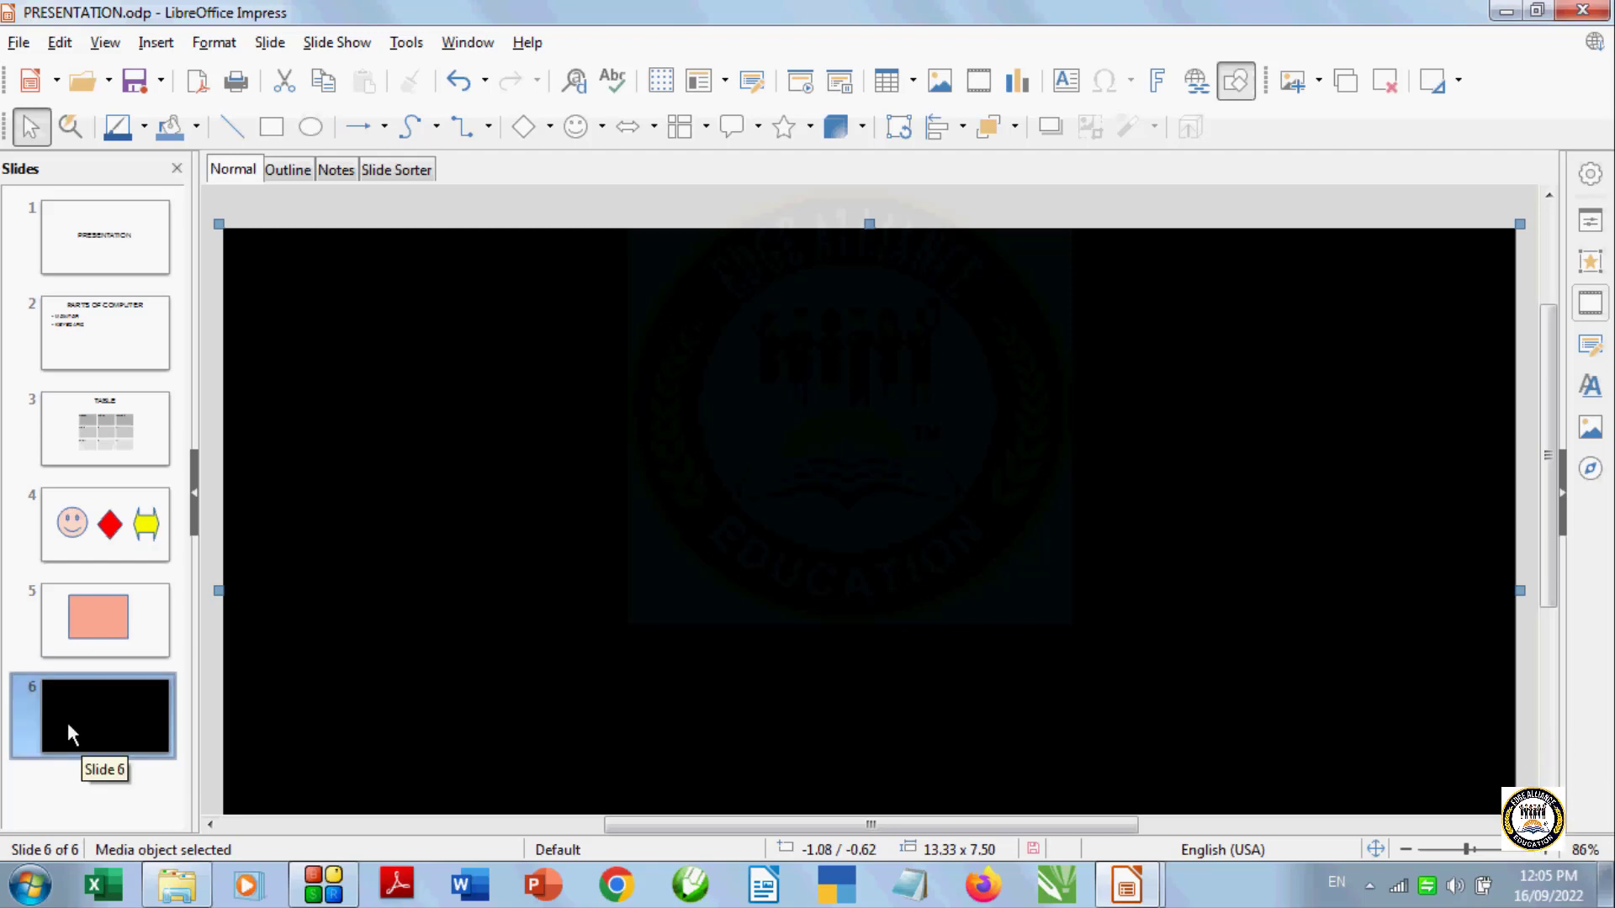
# Delete slide 6 containing the video
pyautogui.click(1386, 82)
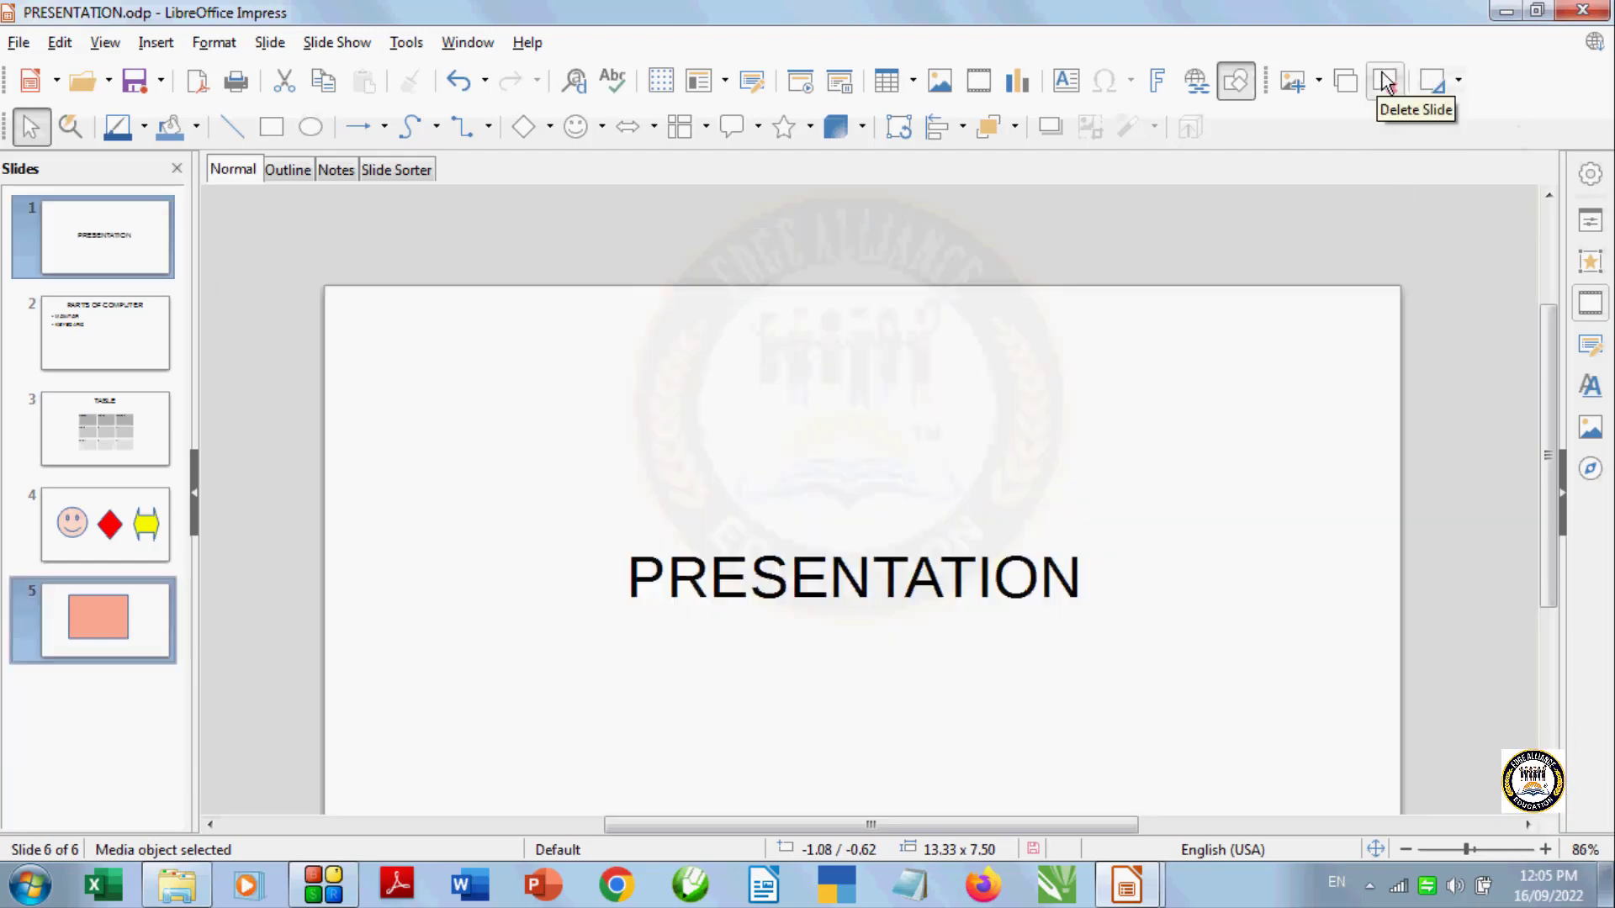